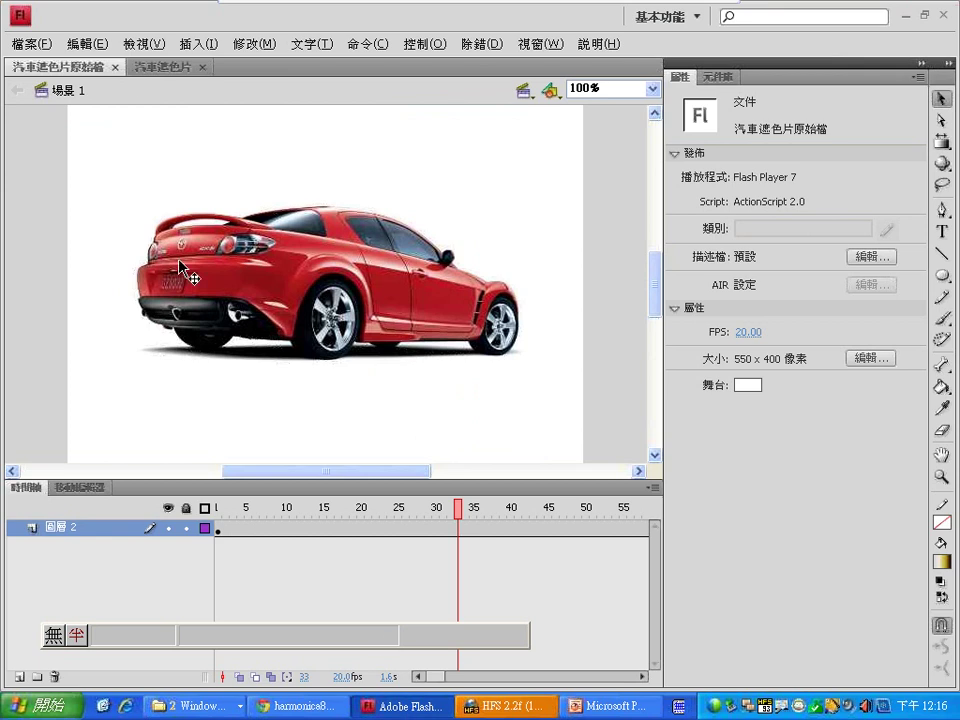
In the 汽車遮色片 document, unlock the mask layer 圖層 4 and show its shapes on frame 1.
left_click(145, 68)
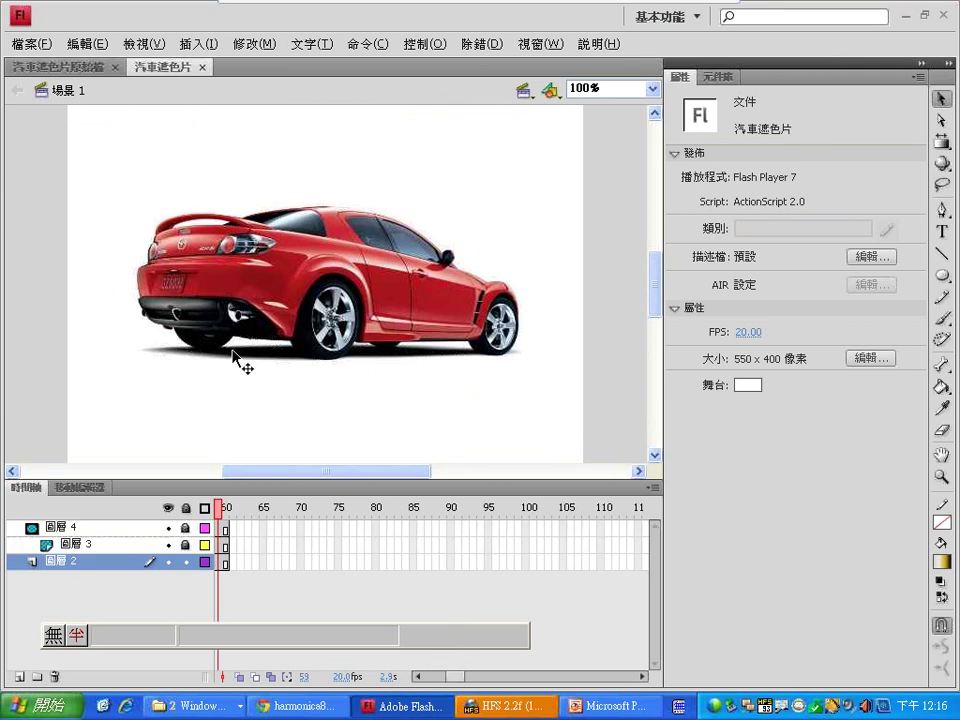
left_click_drag(454, 681, 433, 681)
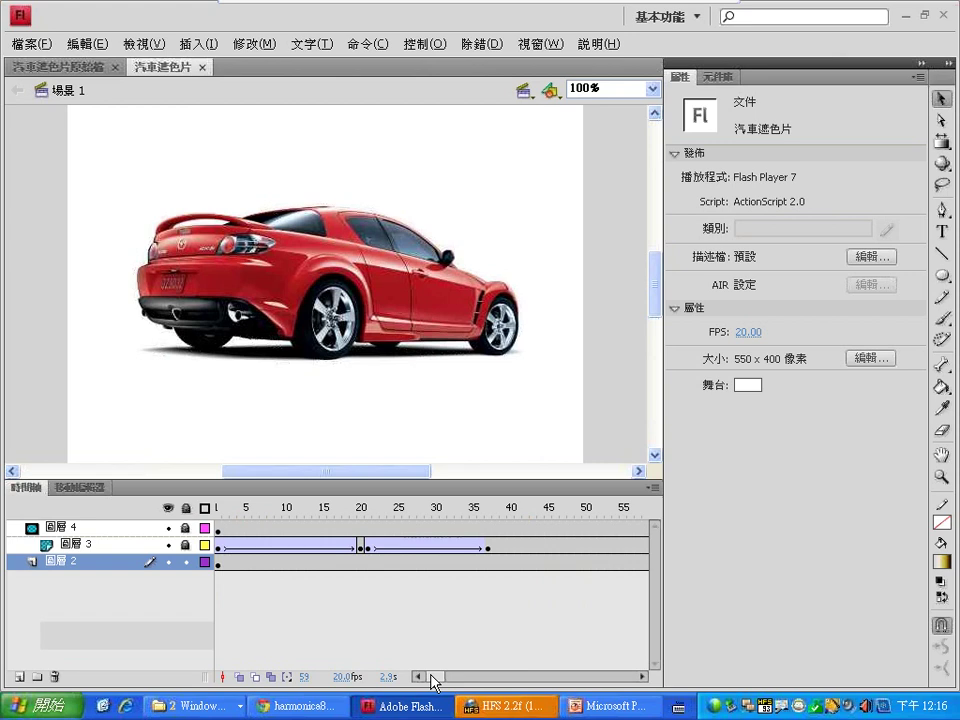
left_click(187, 528)
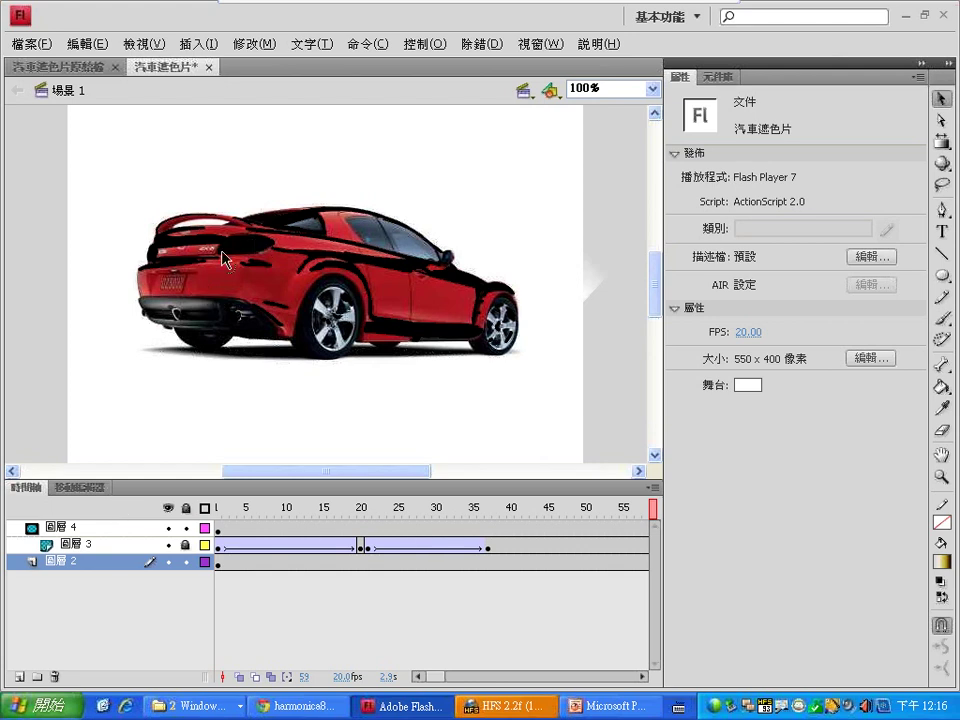
left_click(219, 528)
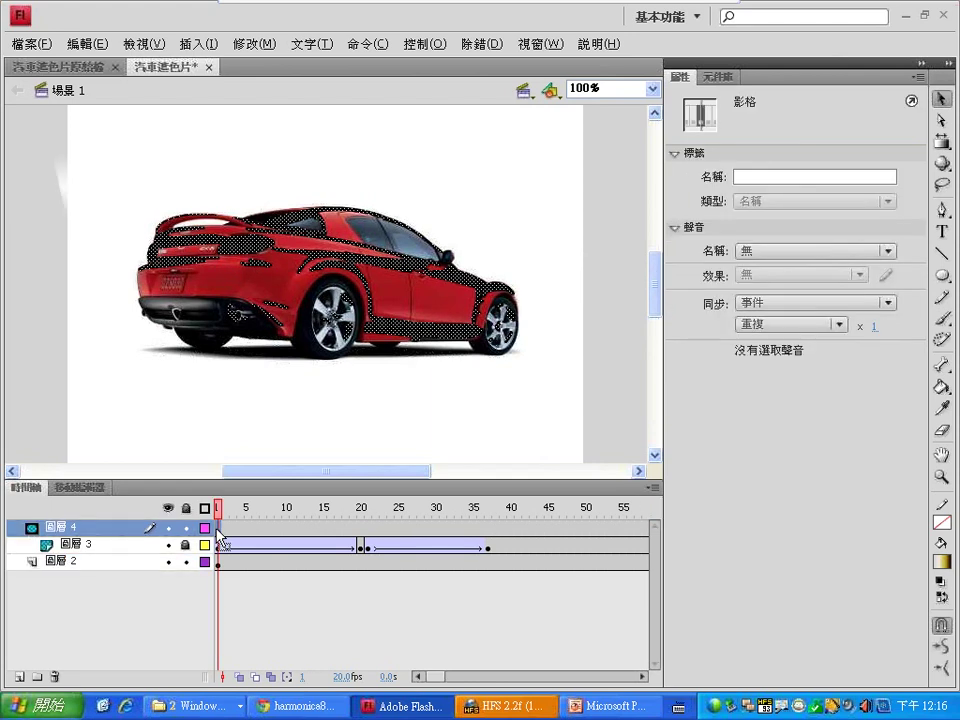
Switch to the 遮色片動畫 folder and play the 汽車遮色片 SWF movie twice in Flash Player.
left_click(193, 704)
left_click(210, 658)
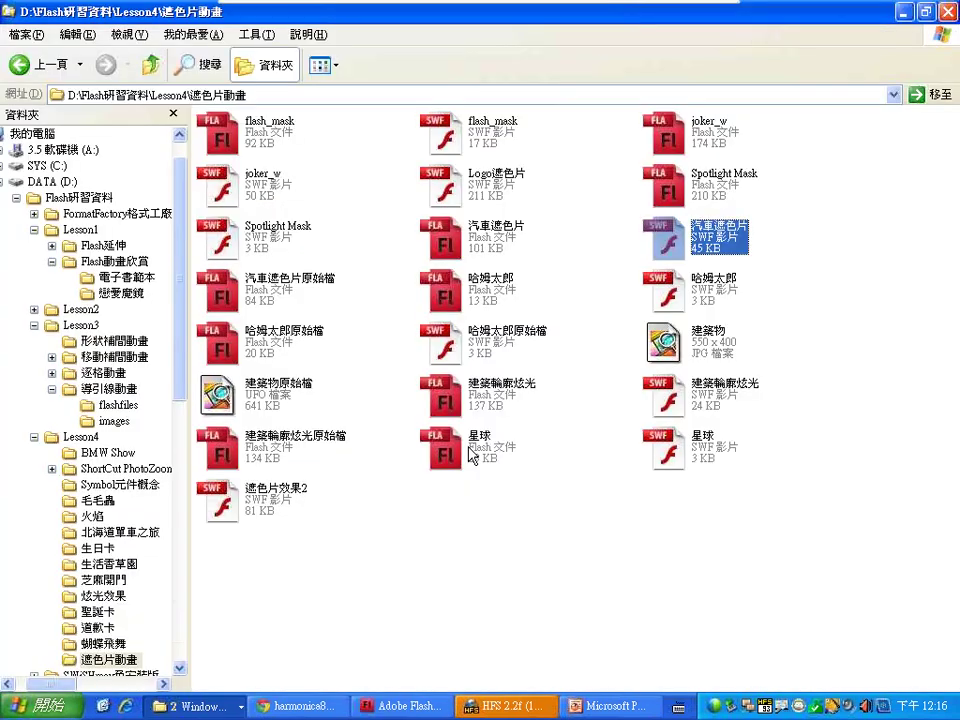
double_click(668, 237)
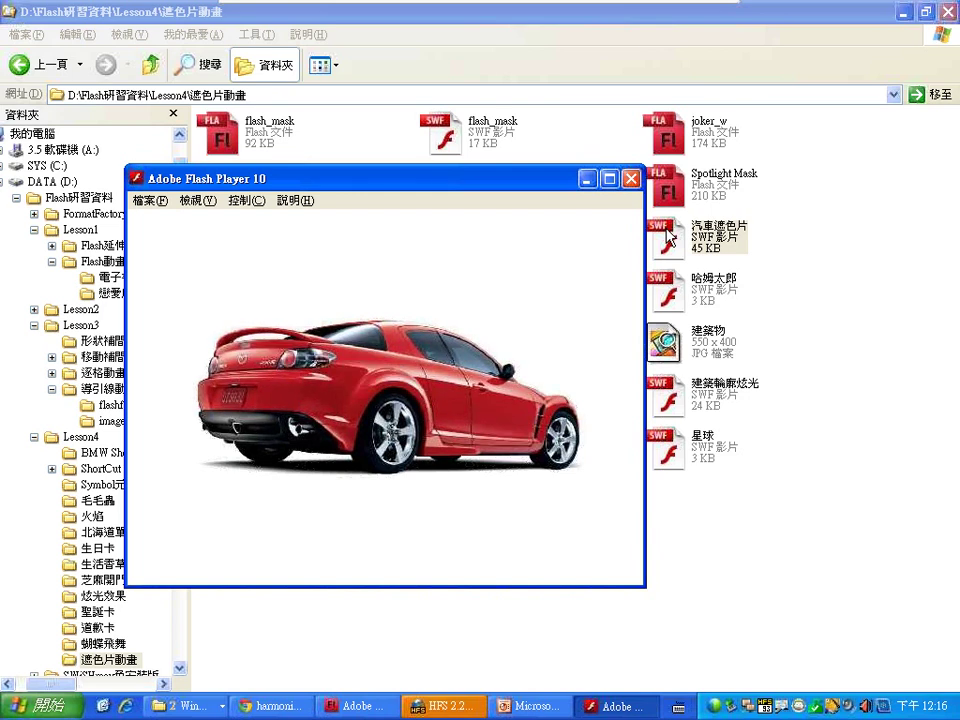
left_click(631, 179)
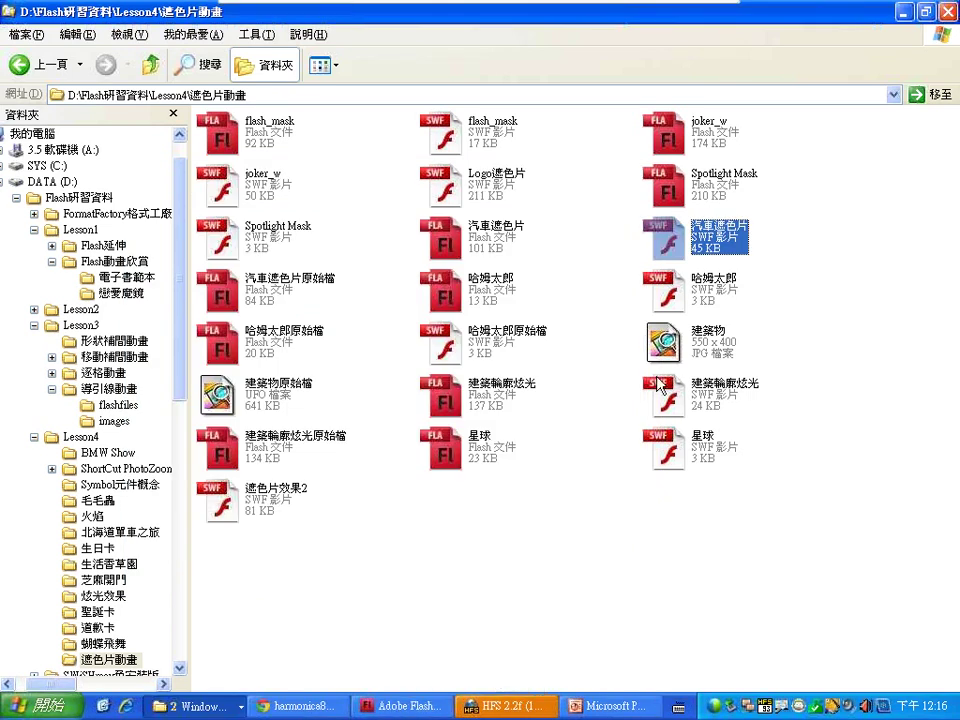
double_click(668, 245)
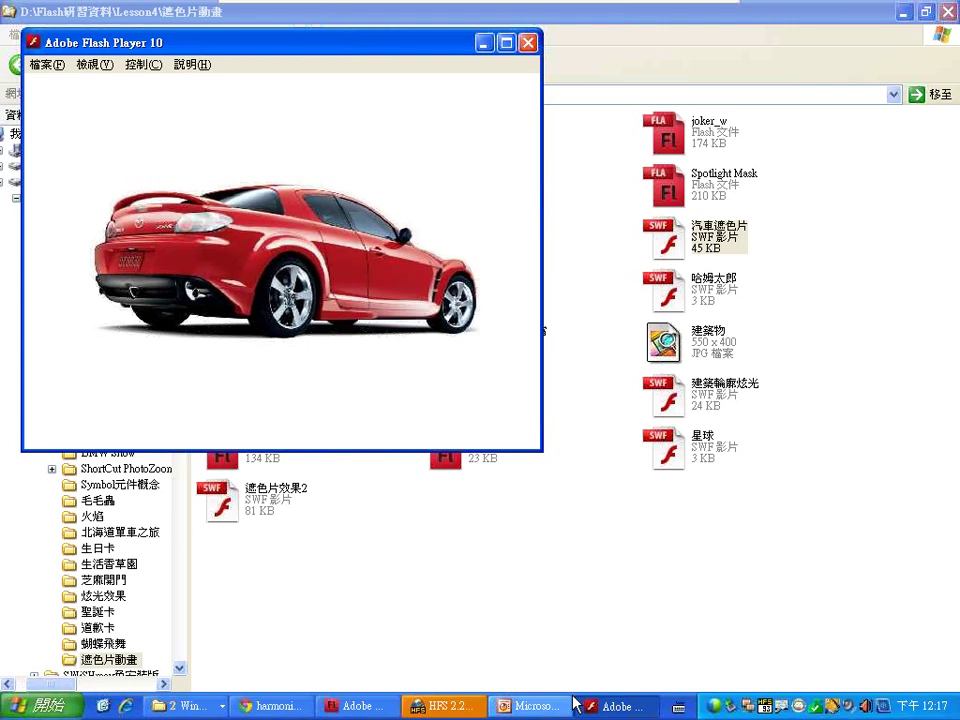
Return to Flash, hide the mask layer 圖層 4, unlock 圖層 3 and select its light bar on frame 1.
left_click(370, 706)
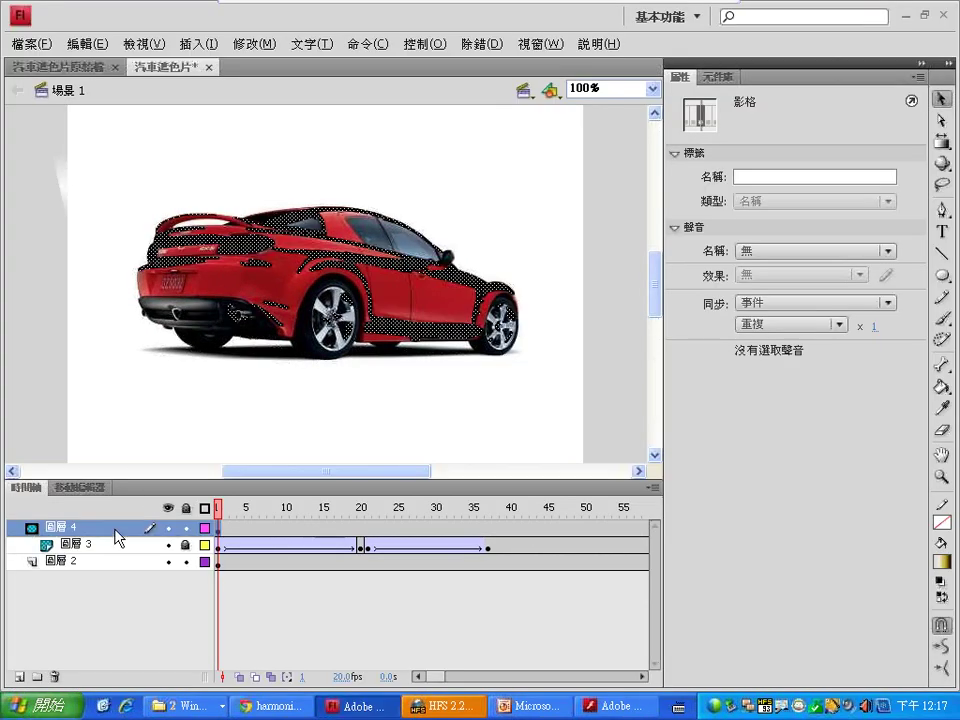
left_click(168, 527)
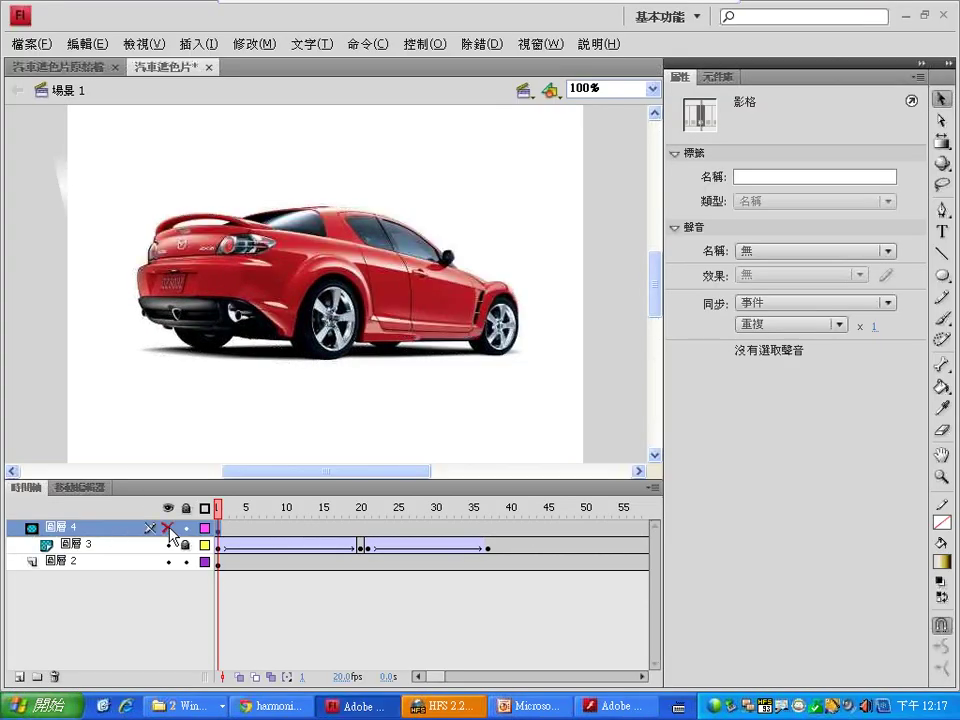
left_click(222, 549)
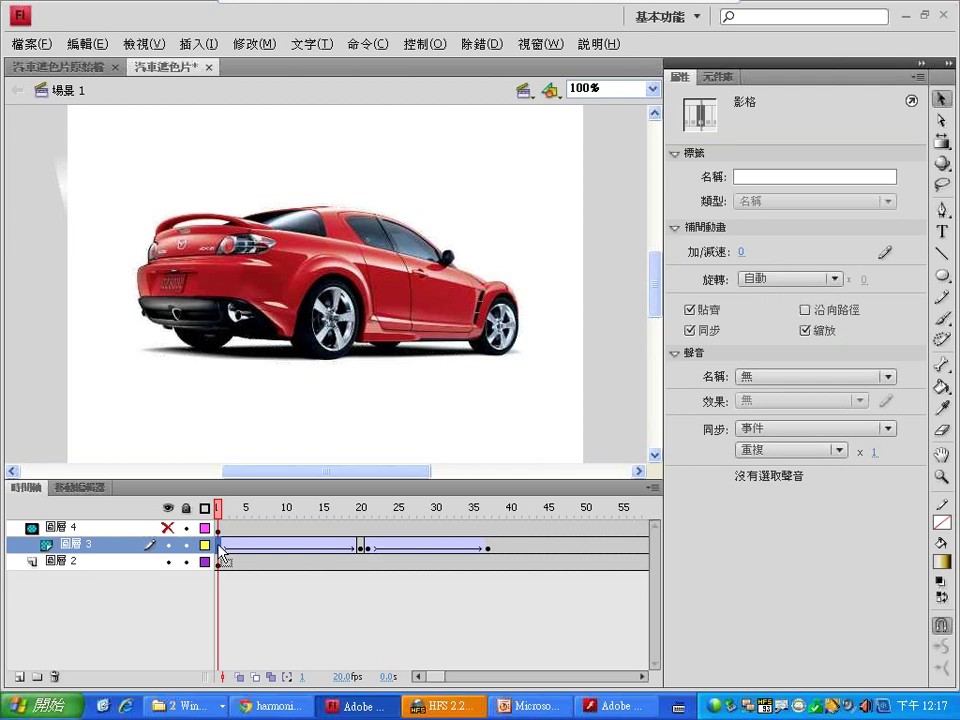
left_click(222, 551)
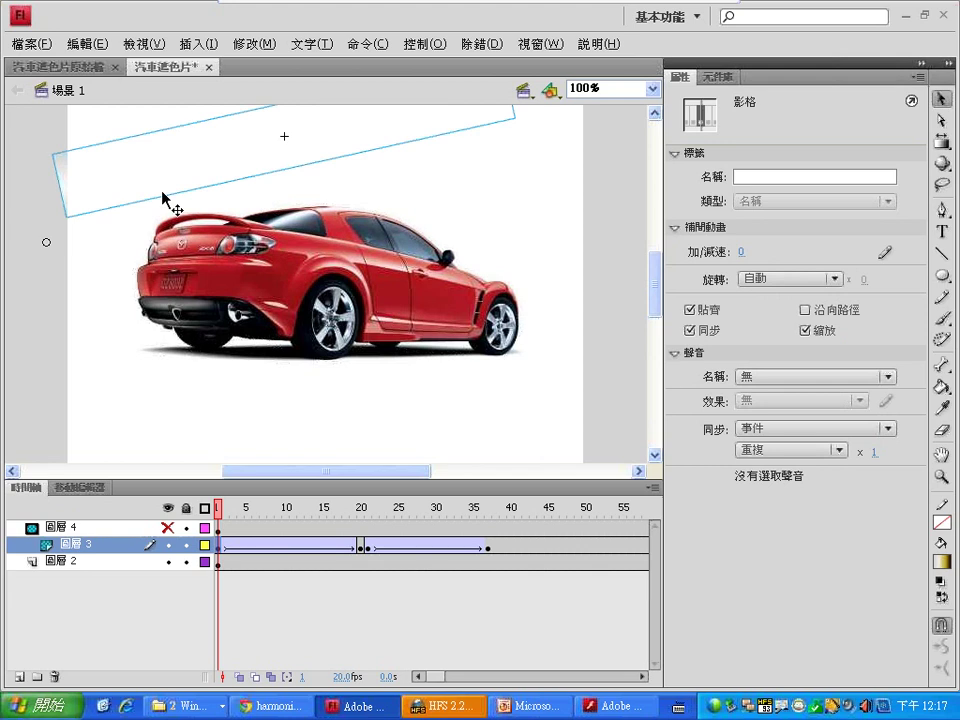
left_click(254, 48)
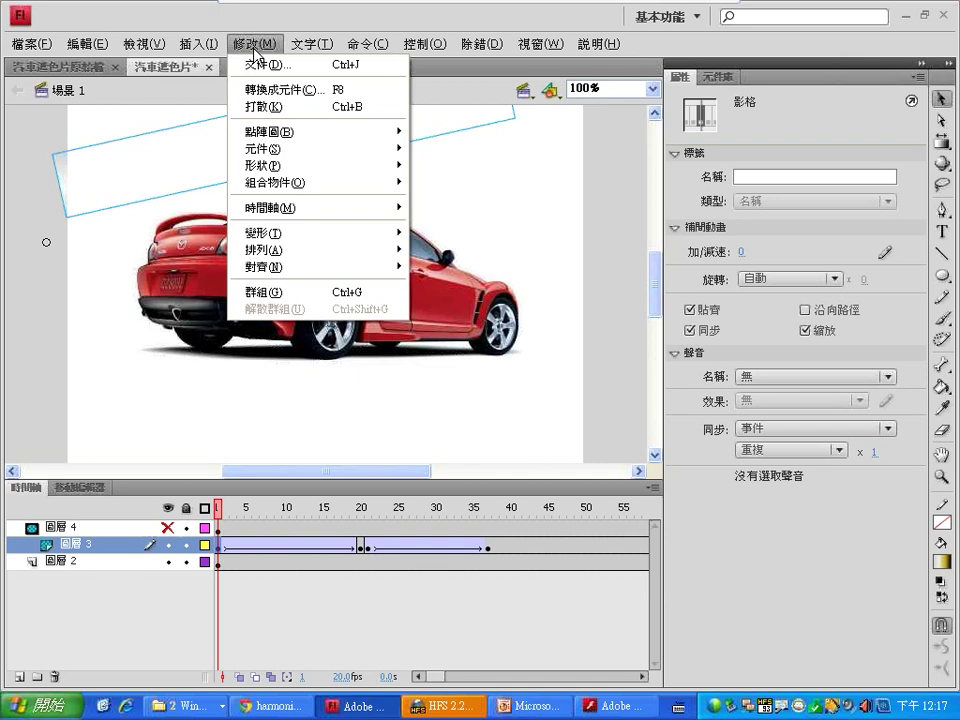
left_click(265, 64)
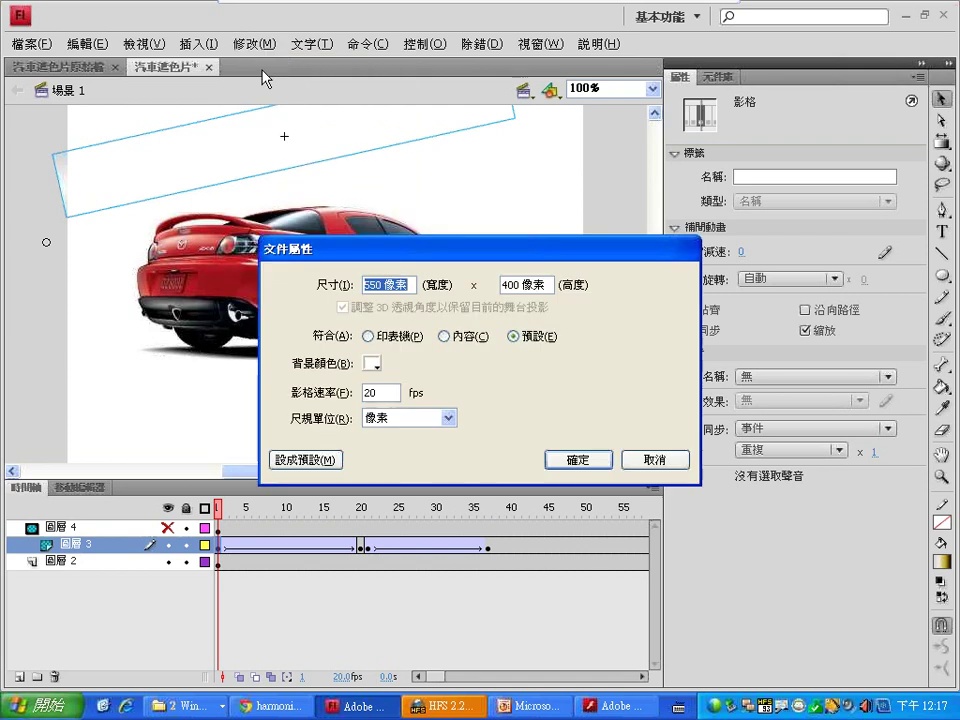
left_click(386, 285)
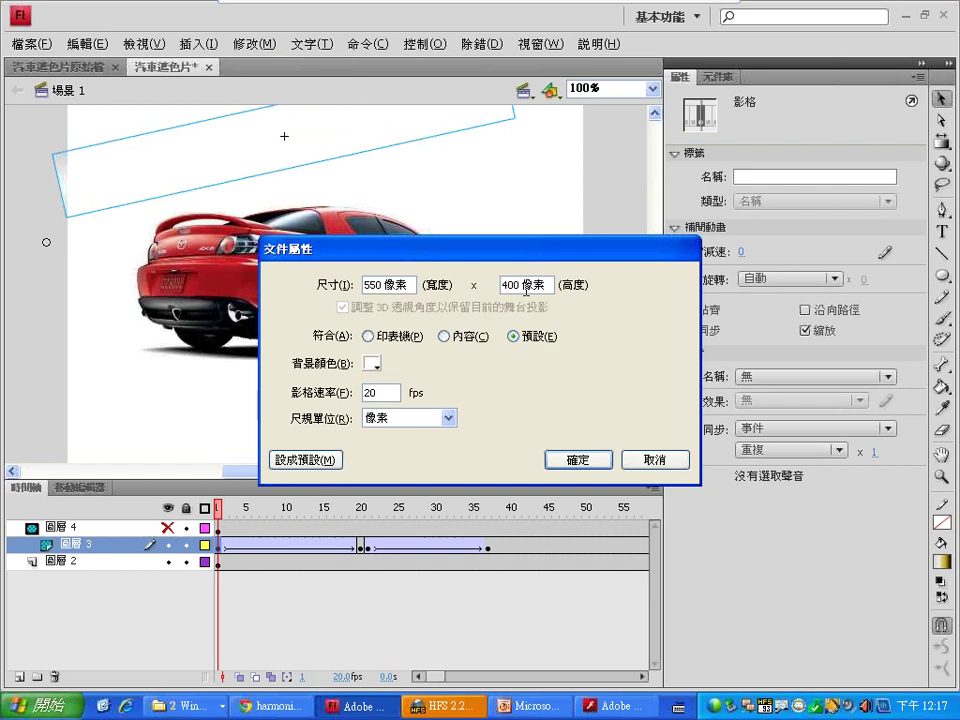
left_click(641, 458)
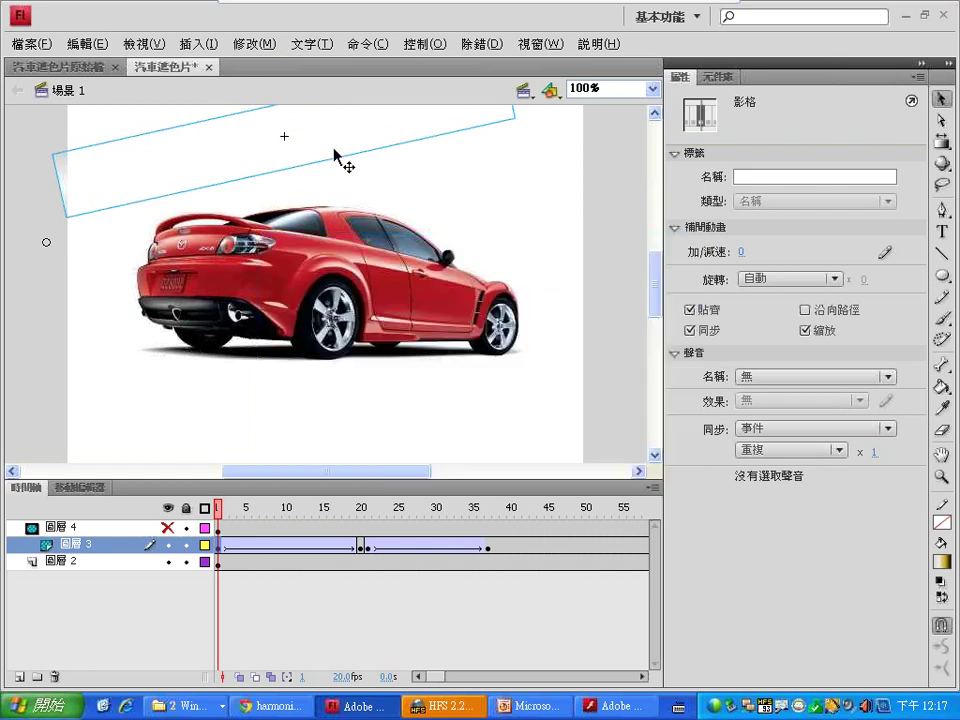
Set the document's background colour to black to examine the light bar's gradient.
left_click(254, 45)
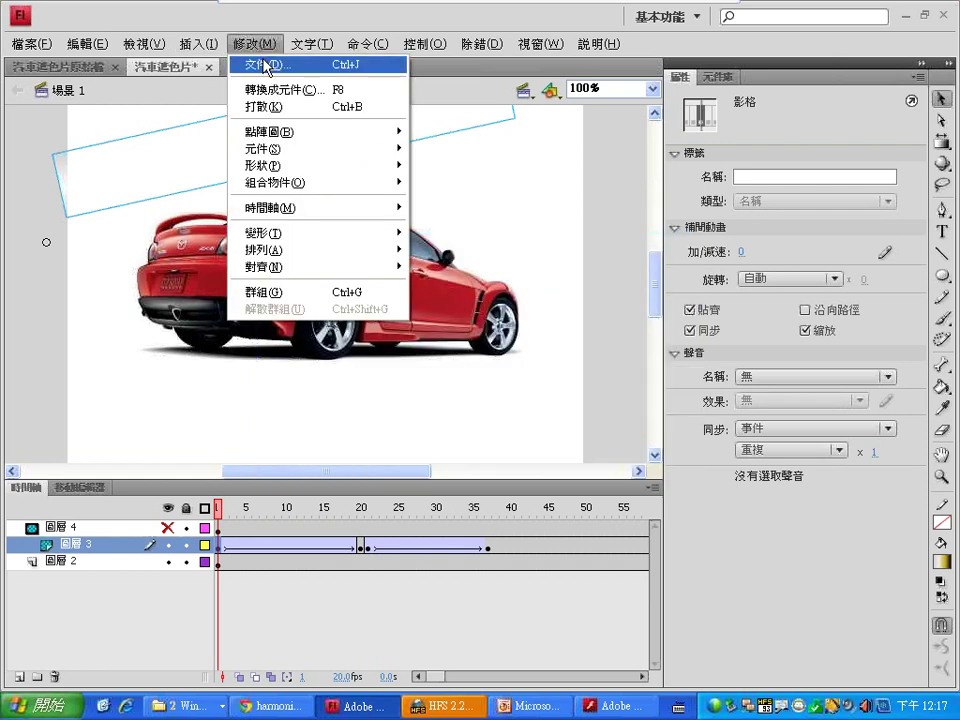
left_click(266, 66)
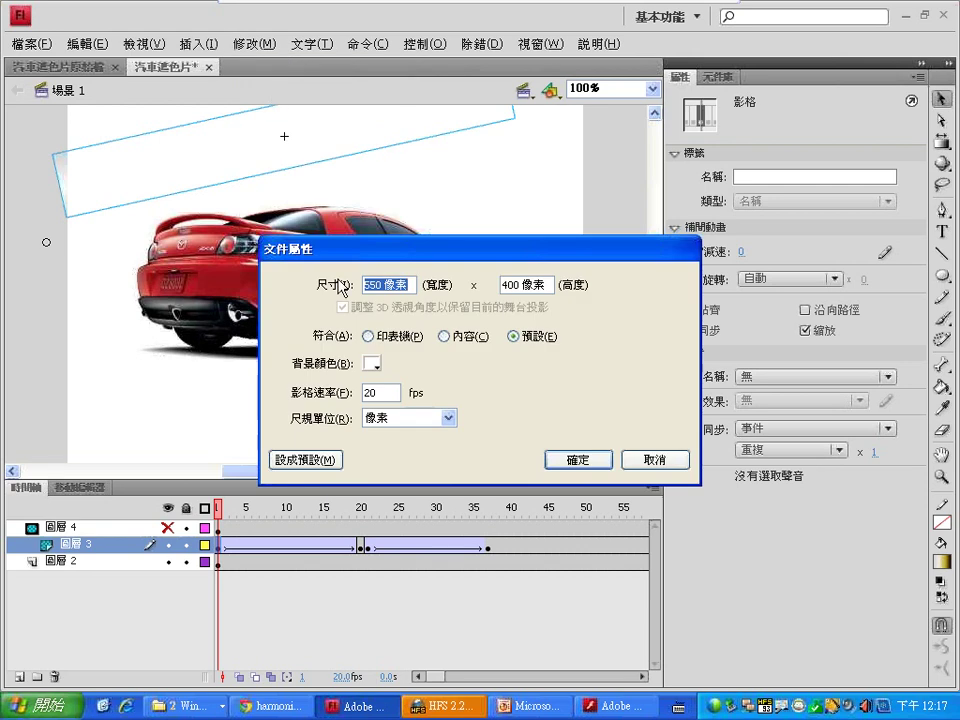
left_click(376, 360)
left_click(379, 395)
left_click(552, 462)
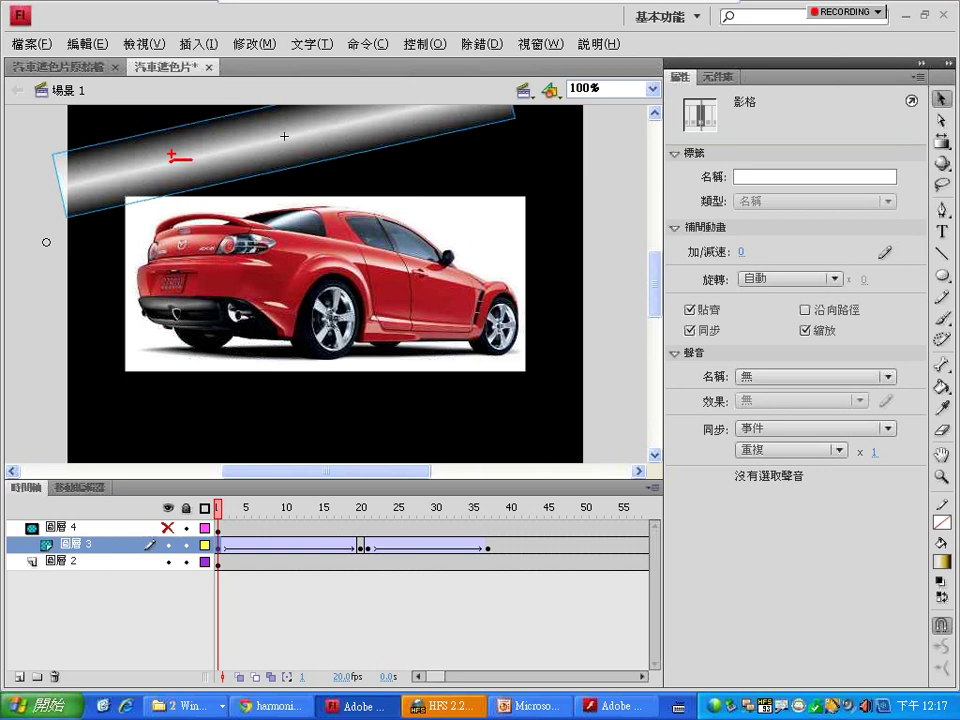
mouse_move(172, 153)
left_mouse_down()
mouse_move(205, 140)
mouse_move(191, 170)
mouse_move(196, 190)
mouse_move(207, 178)
mouse_move(190, 125)
mouse_move(199, 134)
left_mouse_up()
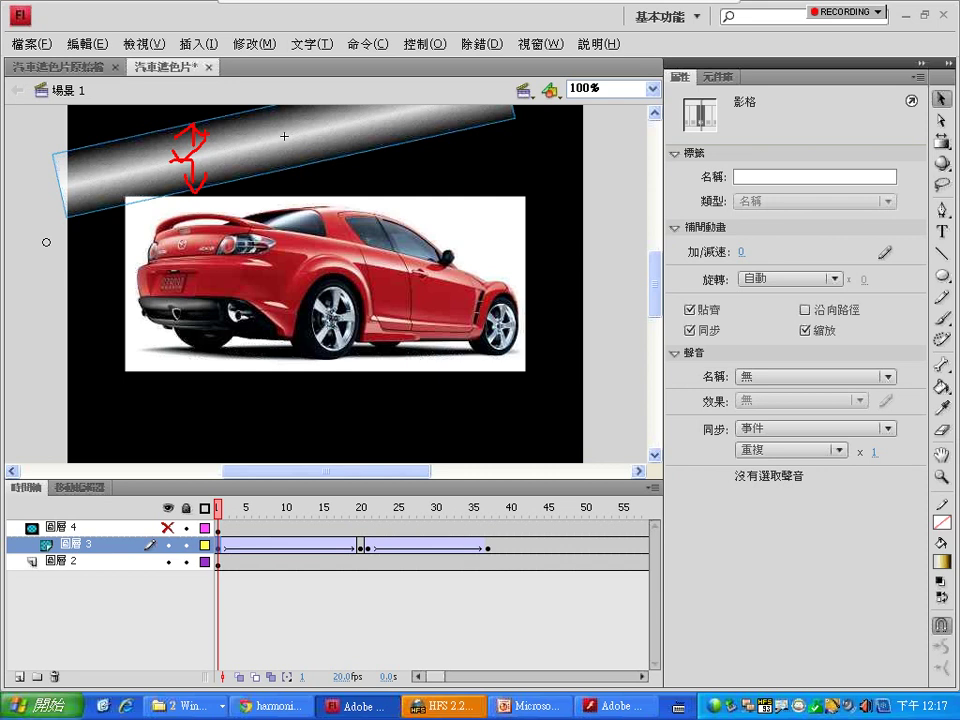
Set the background colour of the 汽車遮色片 document to a dark reddish brown.
left_click(255, 44)
left_click(279, 78)
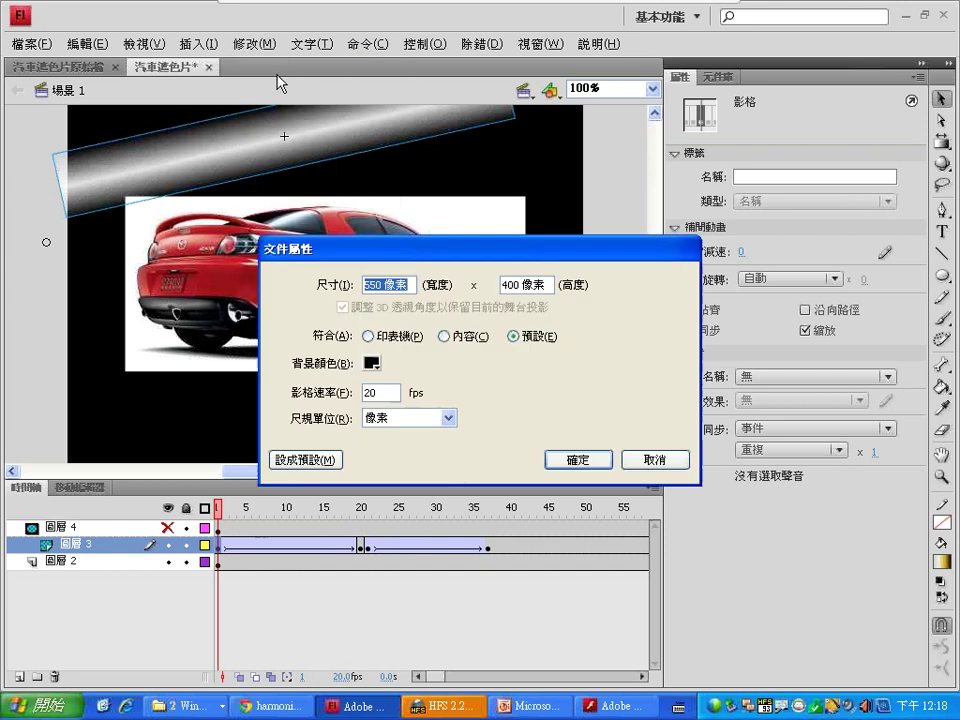
left_click(372, 364)
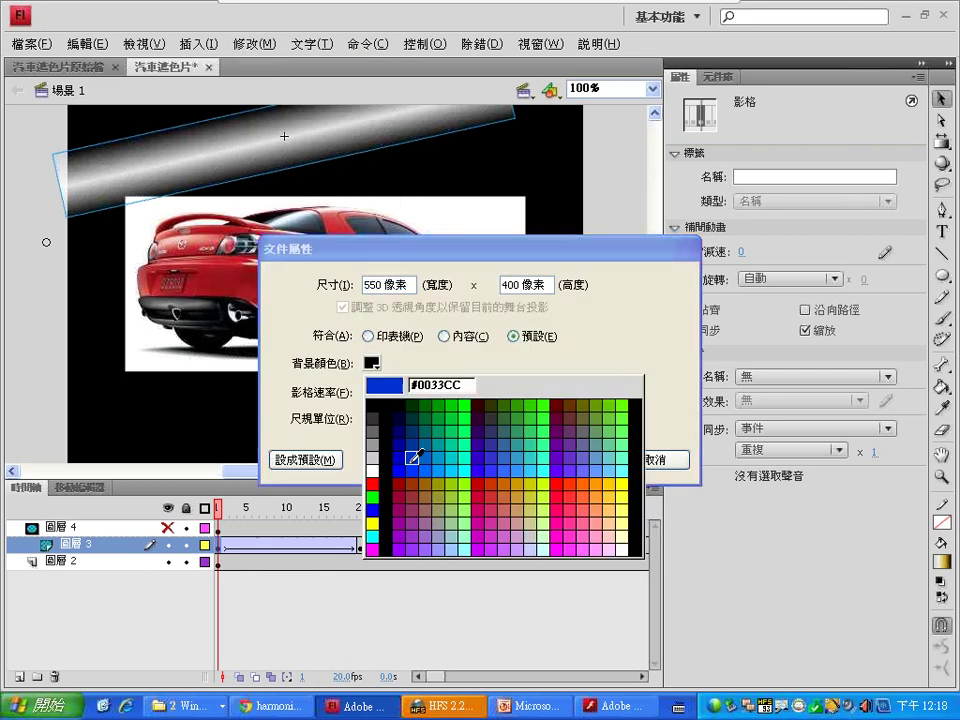
left_click(413, 483)
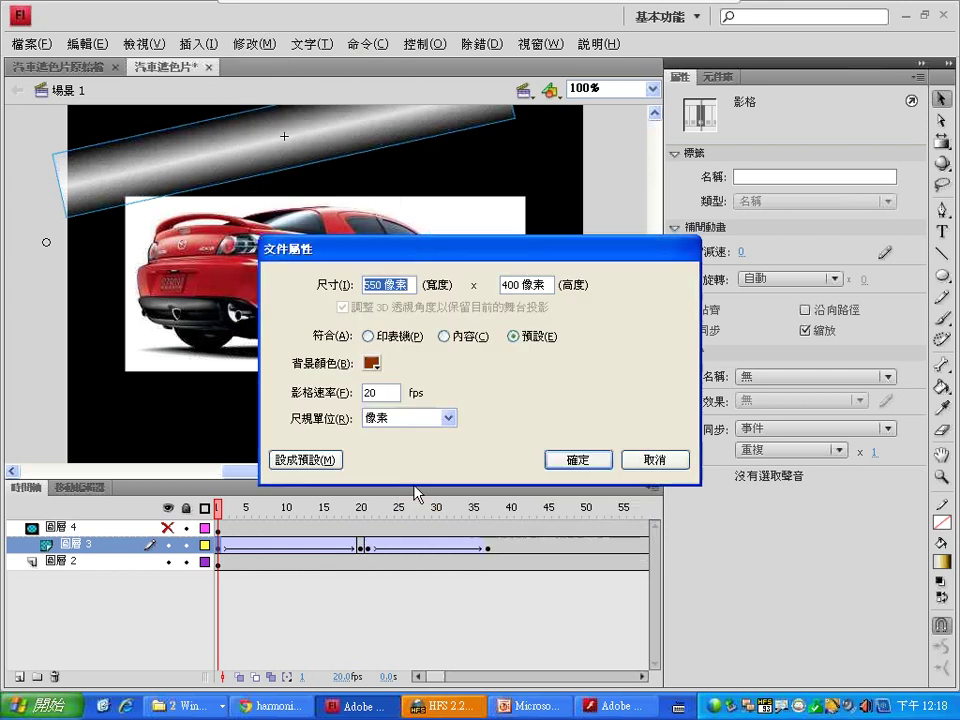
left_click(572, 462)
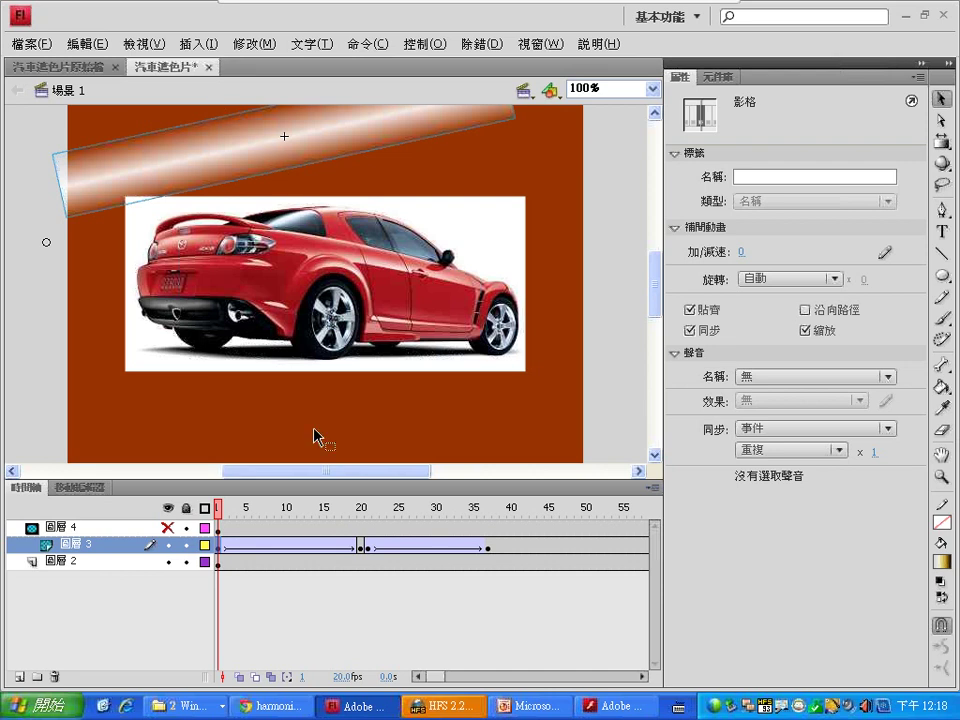
In the 汽車遮色片原始檔 document, add a new layer above 圖層 2.
left_click(64, 68)
left_click(64, 70)
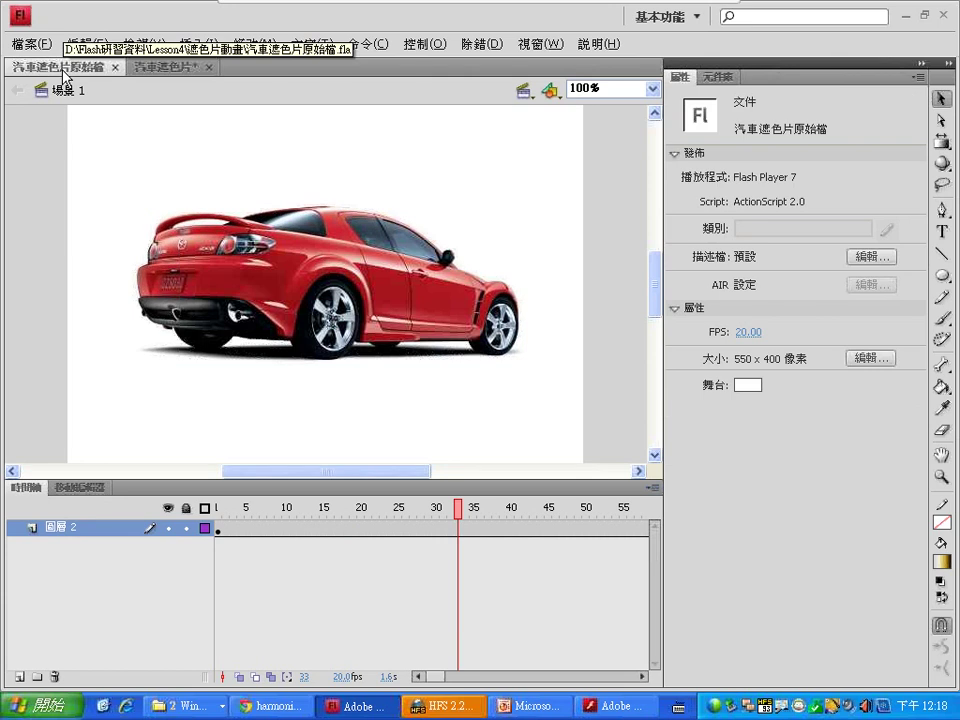
left_click(19, 677)
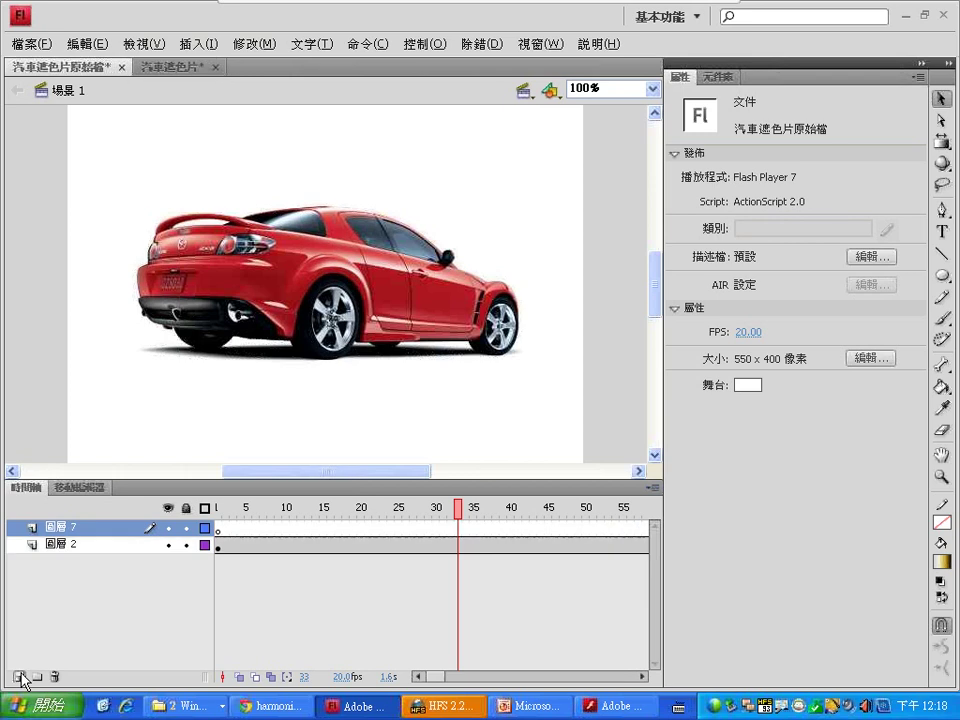
Rename the car picture's layer 圖層 2 as 車.
left_click(68, 545)
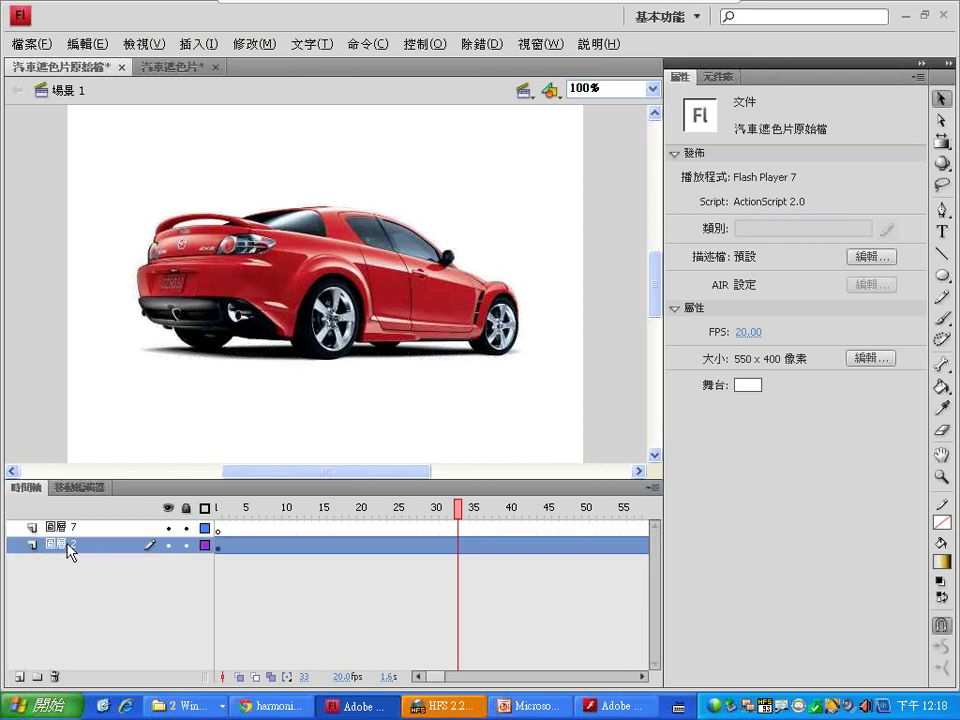
double_click(68, 545)
type("cj")
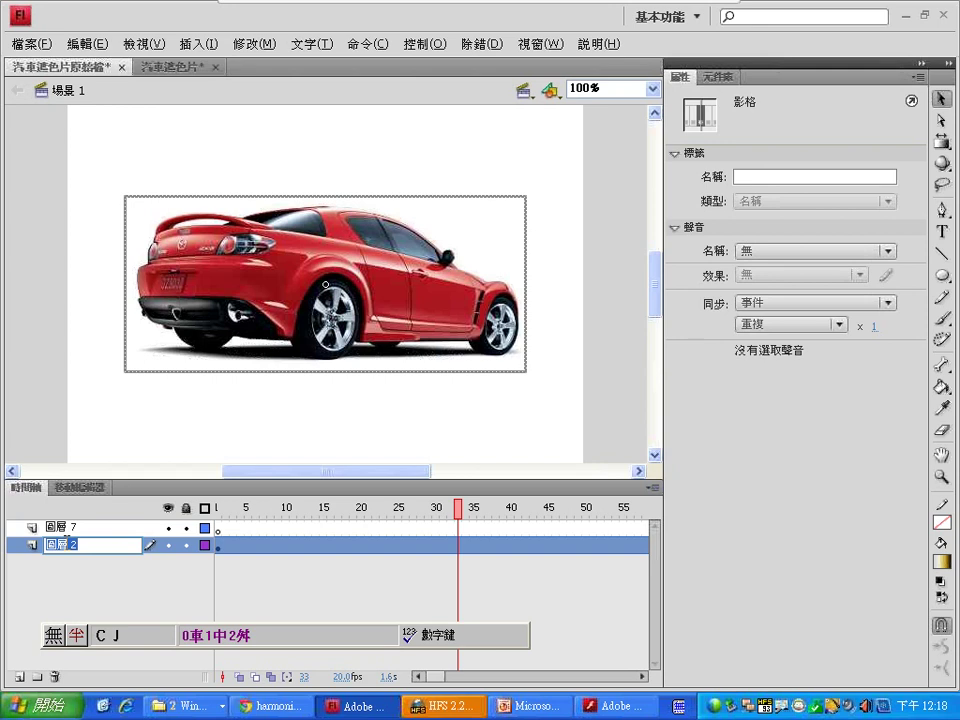
key("space")
key("Return")
Rename the new empty layer above the car as 線條.
double_click(77, 526)
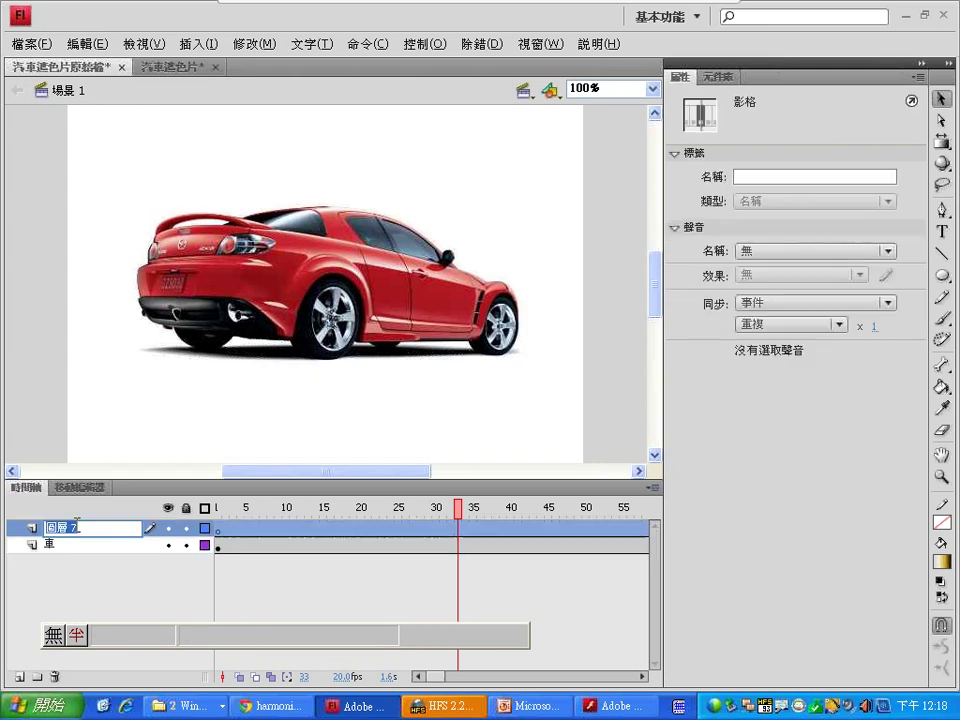
type("spdw")
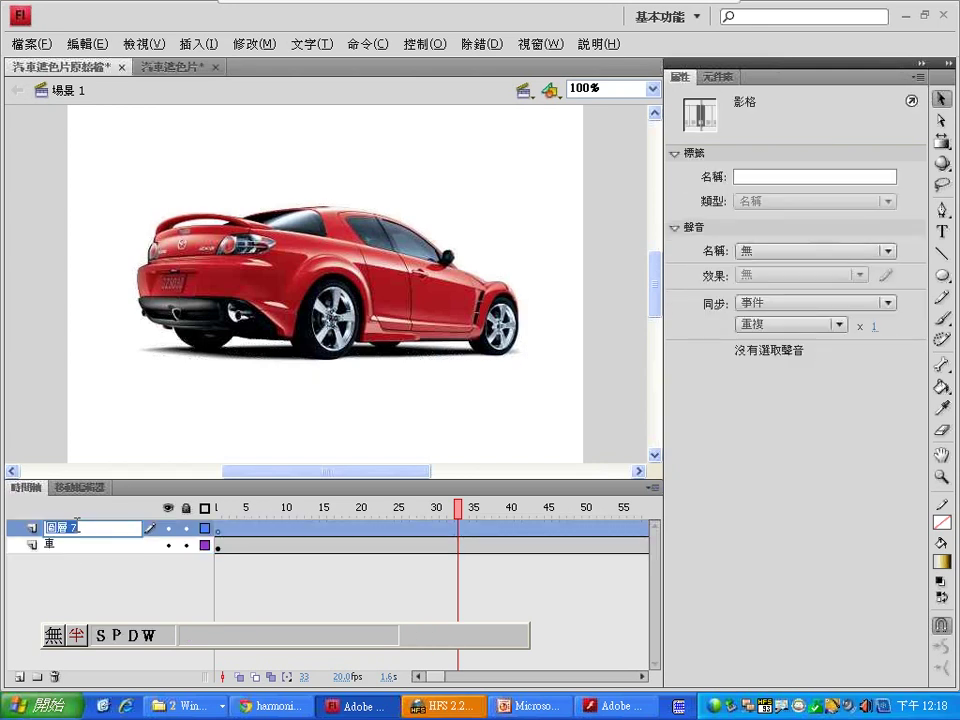
key("space")
type("pn")
key("Return")
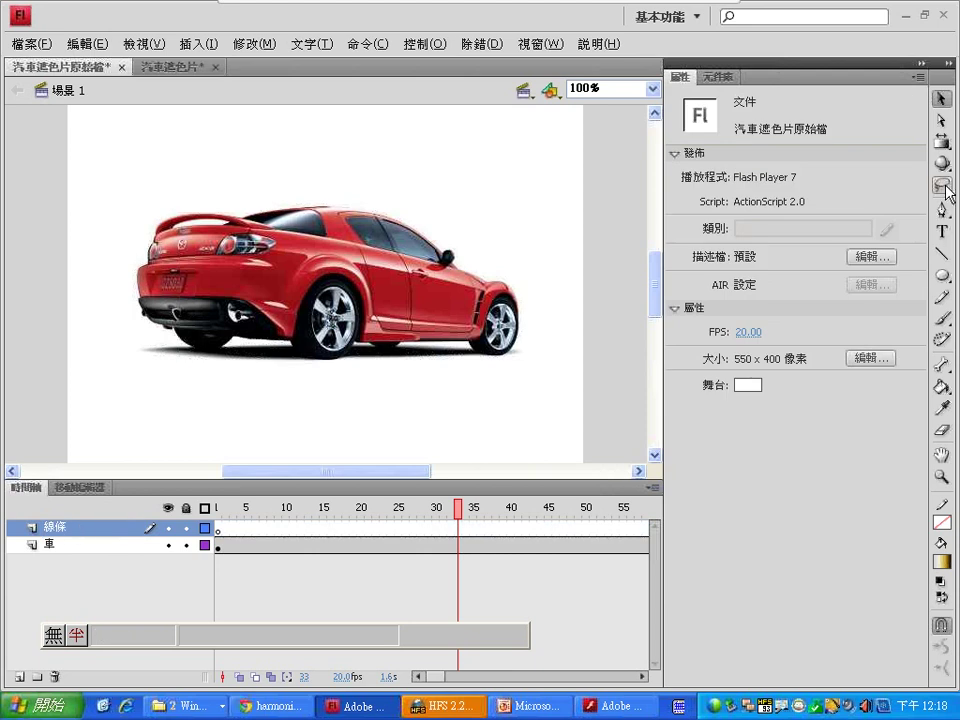
Choose the Rectangle tool and set the background colour of the 汽車遮色片原始檔 document to black.
left_click(942, 274)
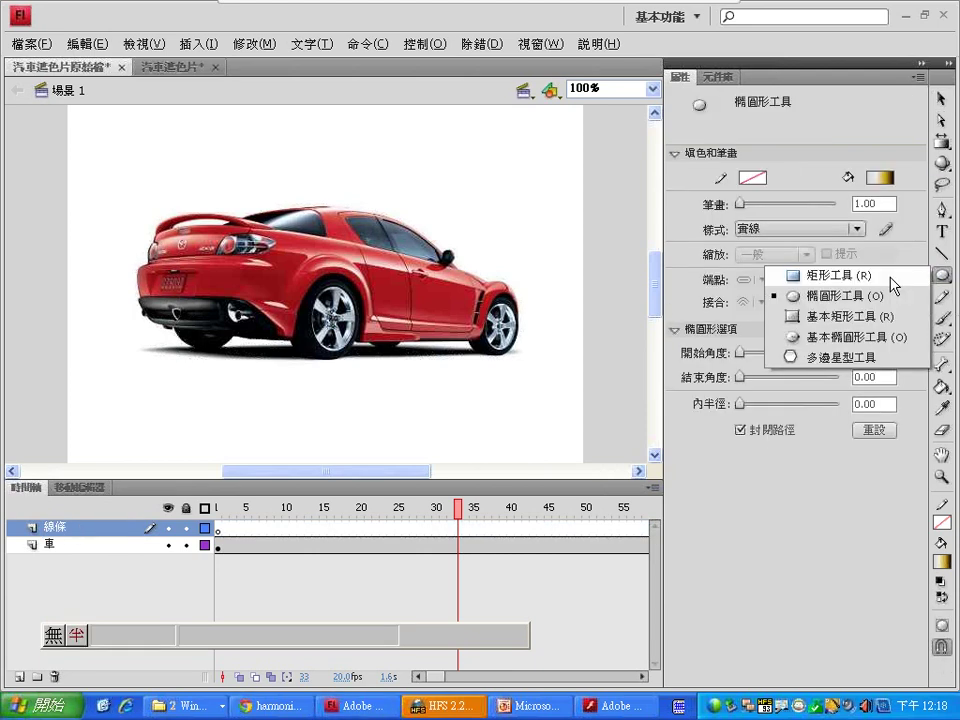
left_click(889, 276)
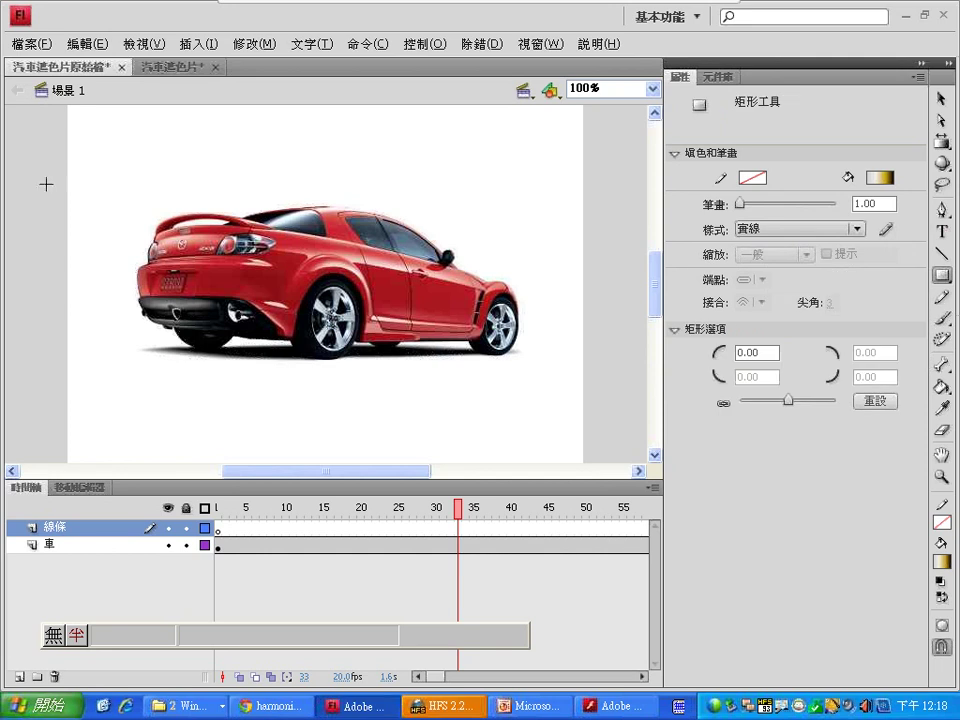
left_click(250, 46)
left_click(262, 64)
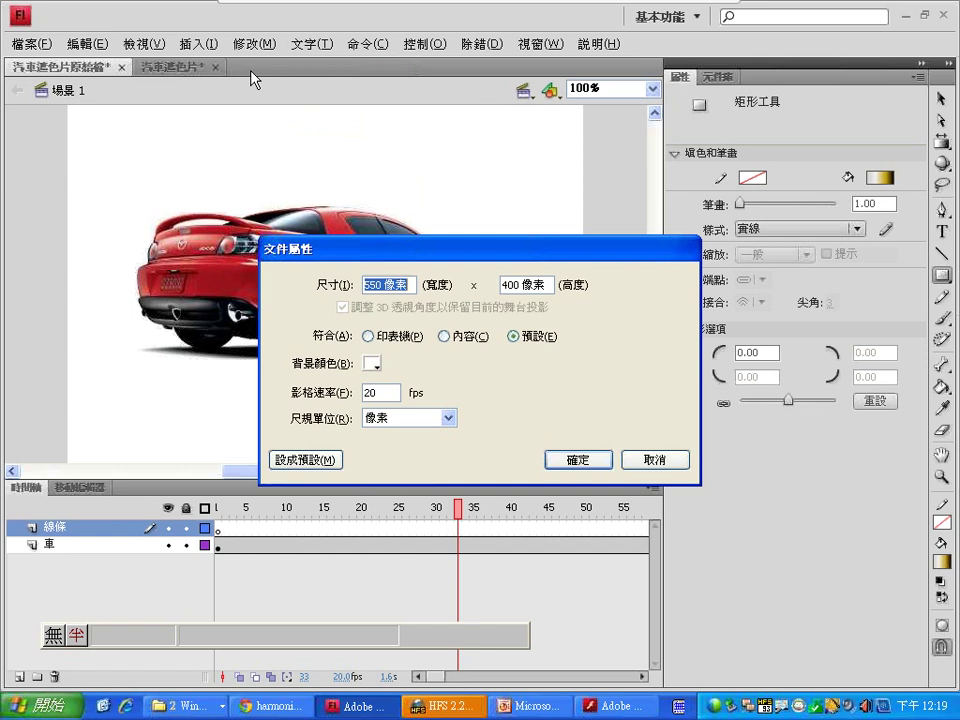
left_click(373, 363)
left_click(385, 405)
key("Return")
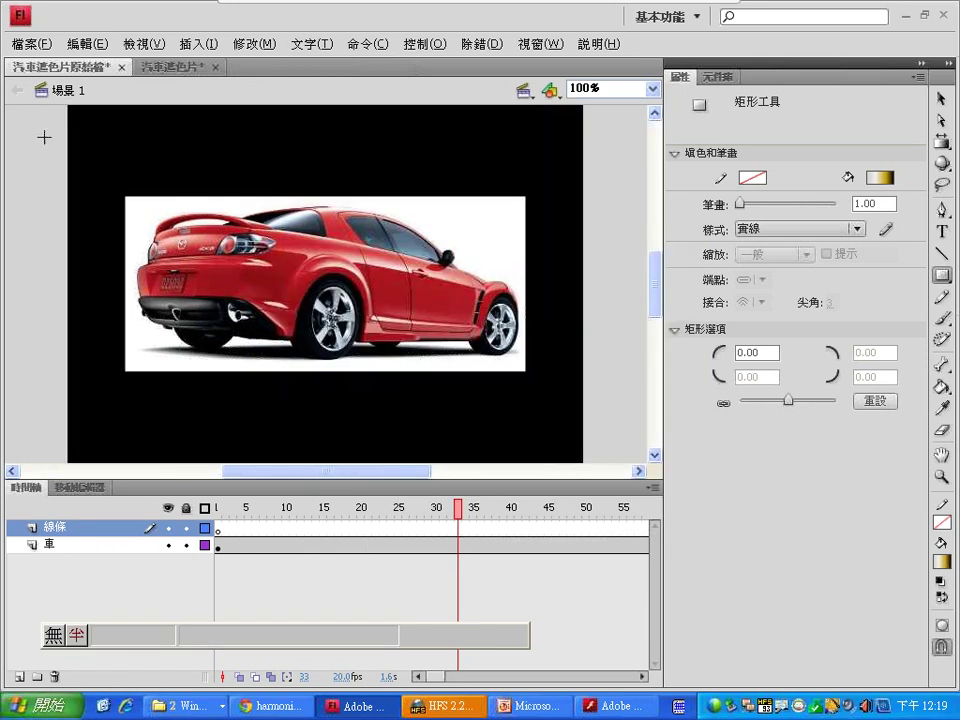
On the 線條 layer, draw a borderless vertical gradient rectangle about 43 × 307 pixels across the stage's left edge and select it.
left_click_drag(44, 136, 85, 424)
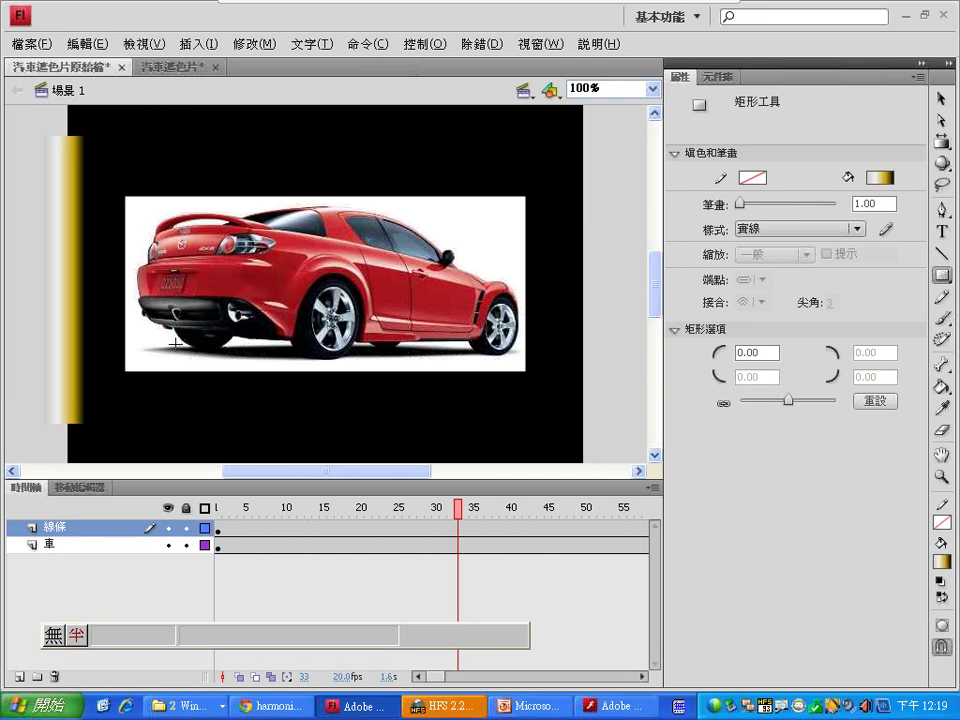
left_click(942, 101)
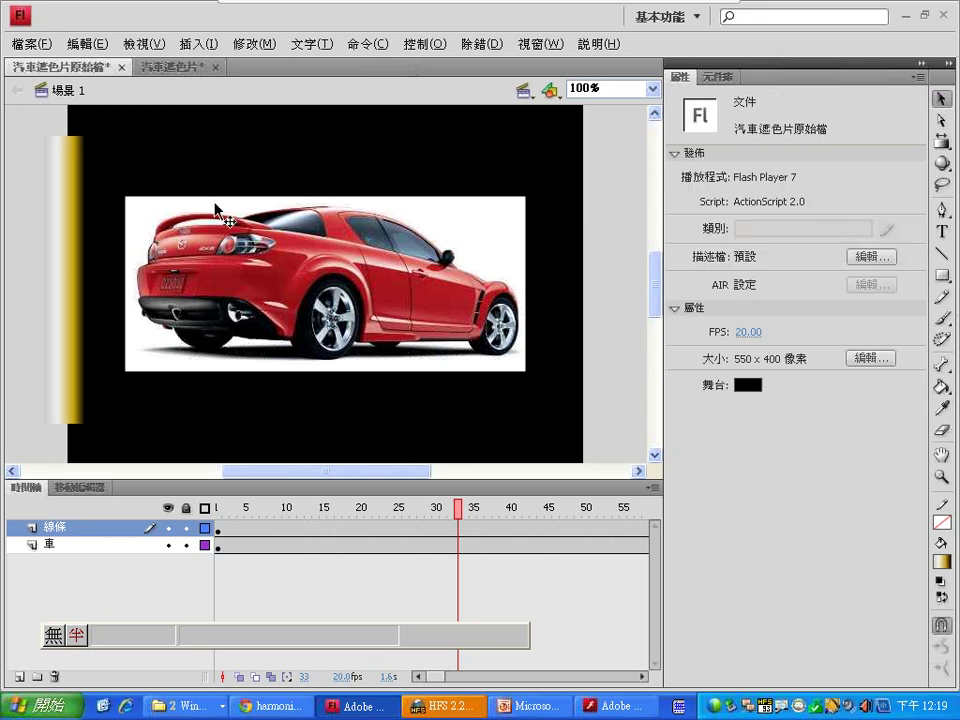
left_click(72, 277)
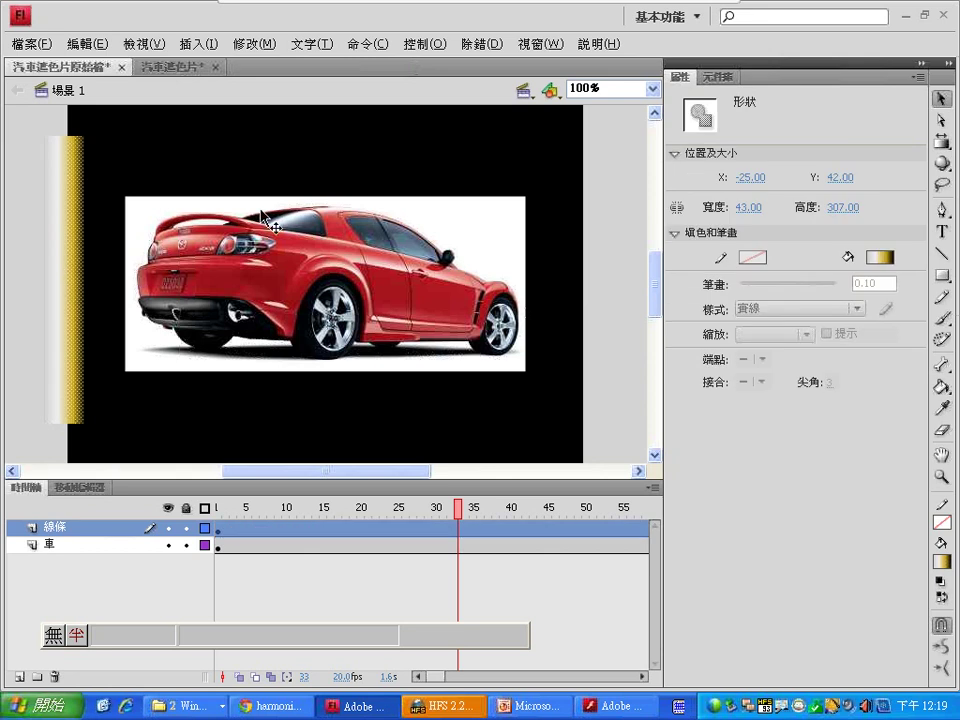
Open the Color settings for the fill and select the rectangle to edit its linear gradient.
left_click(879, 257)
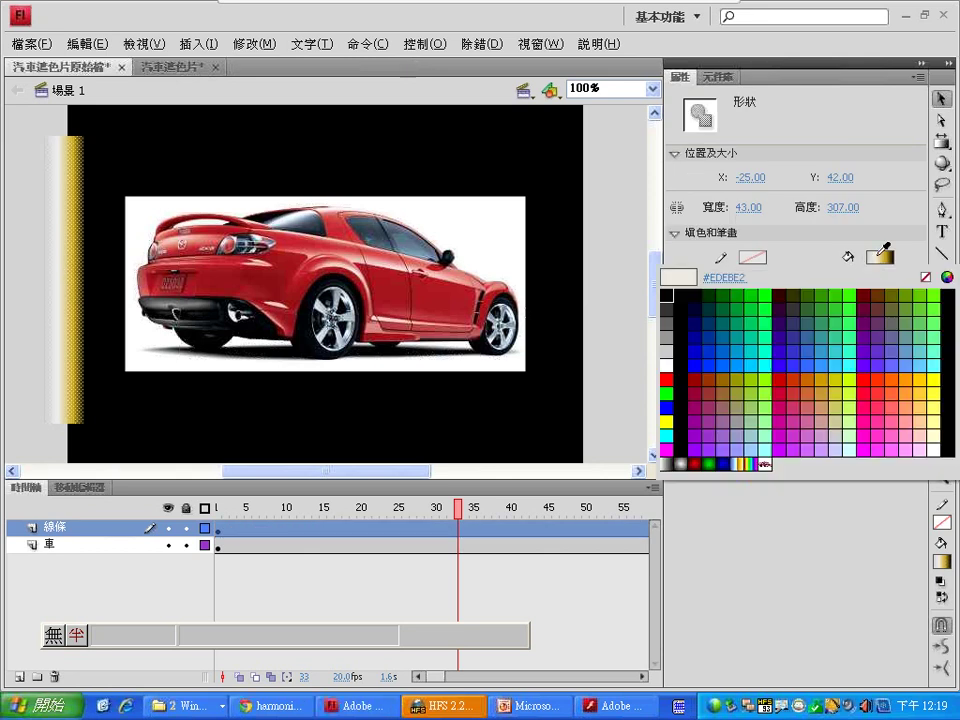
left_click(782, 452)
left_click(539, 44)
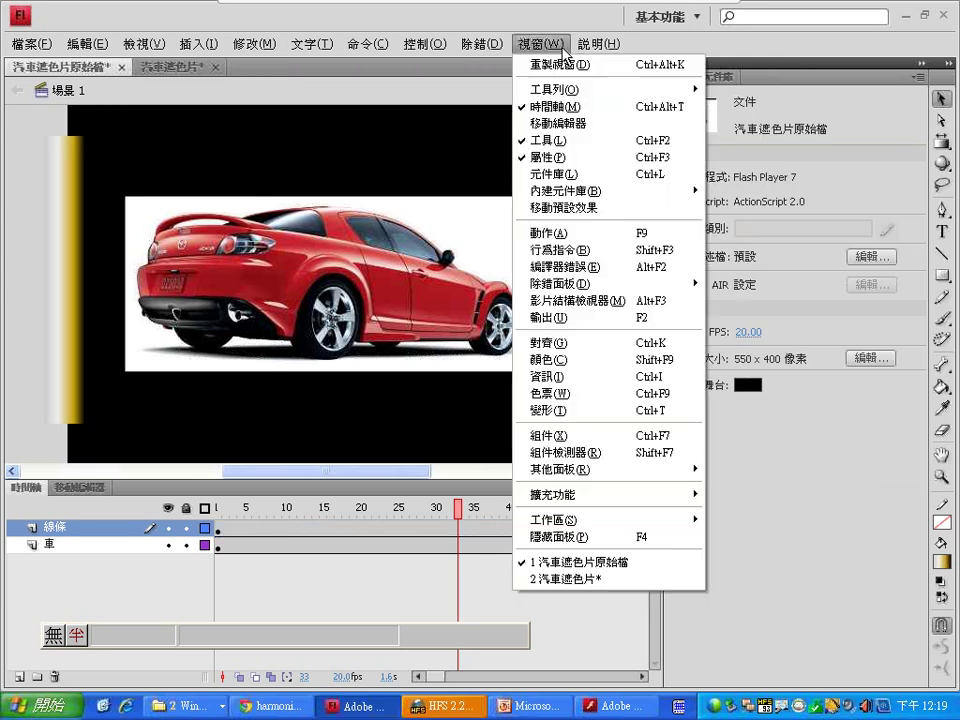
left_click(580, 360)
key("r")
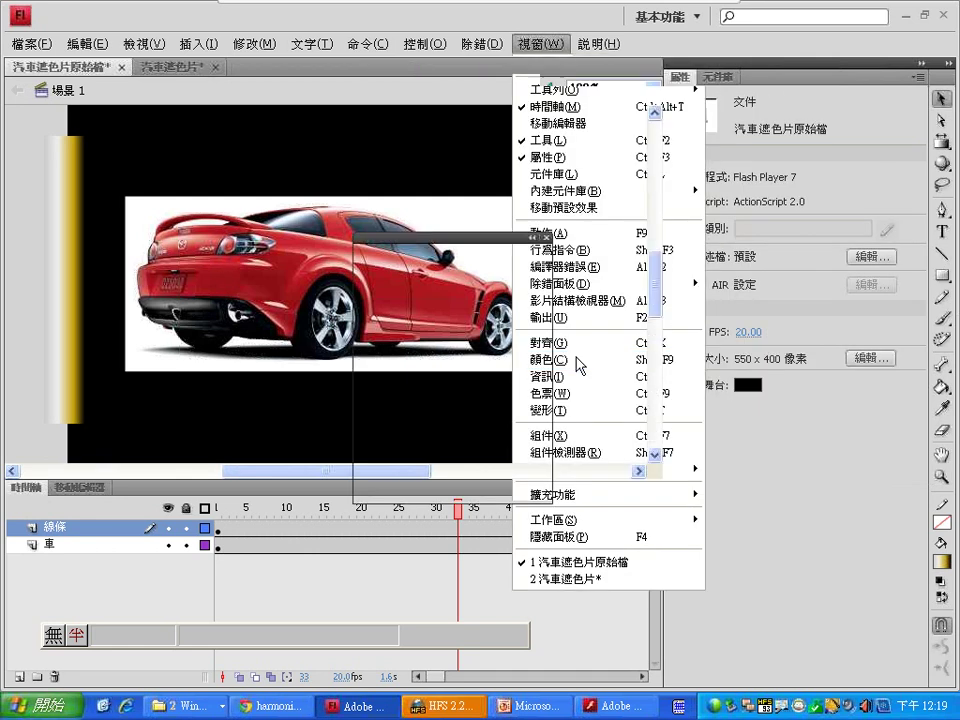
left_click(578, 363)
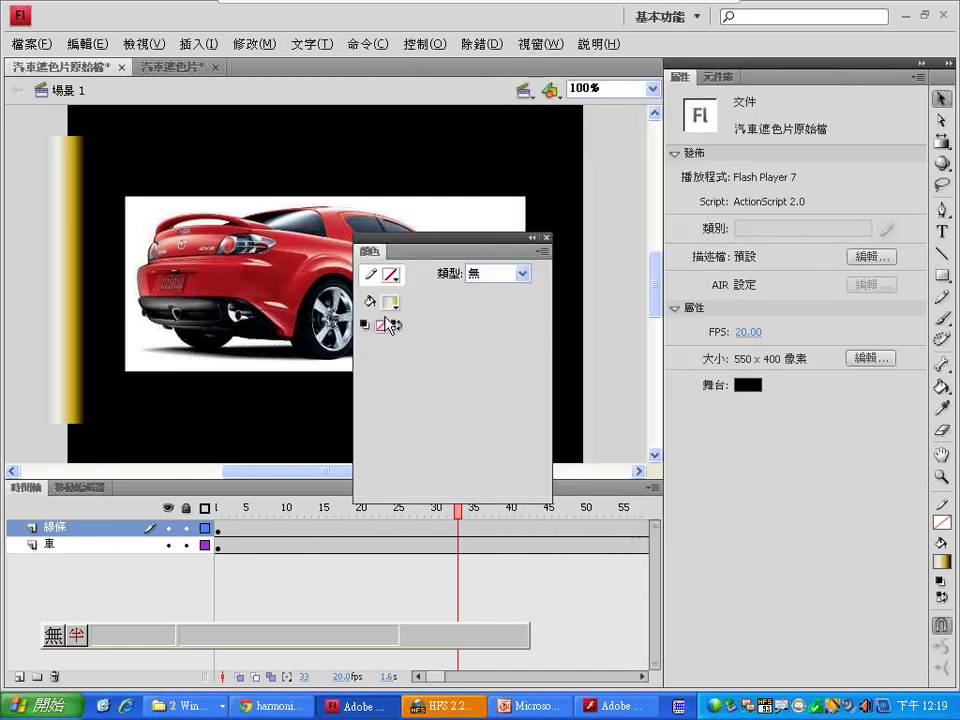
left_click(370, 306)
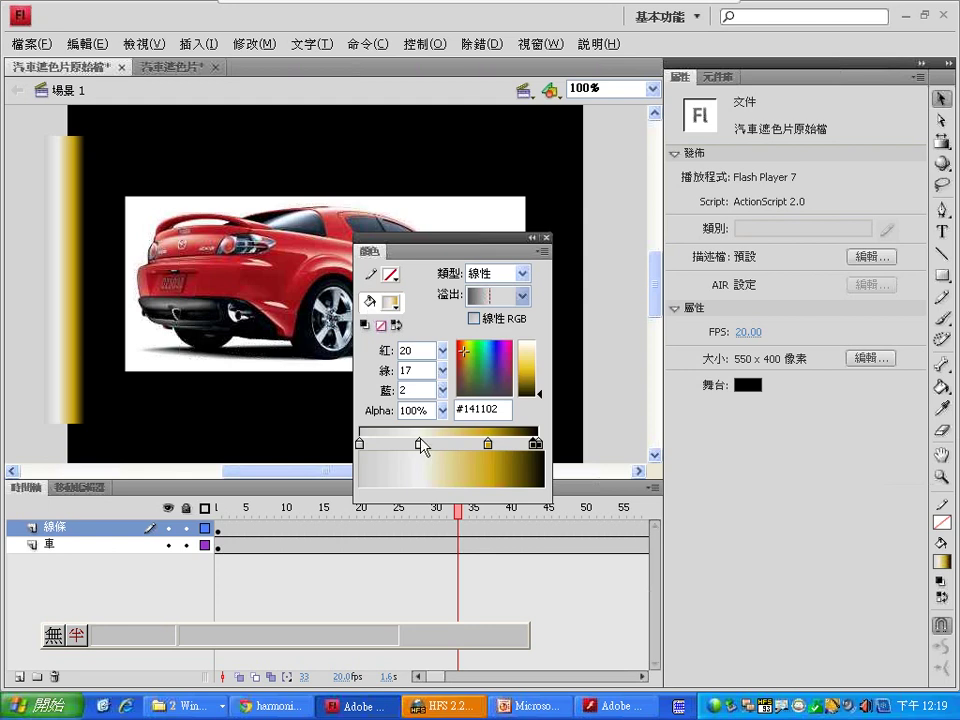
left_click(80, 312)
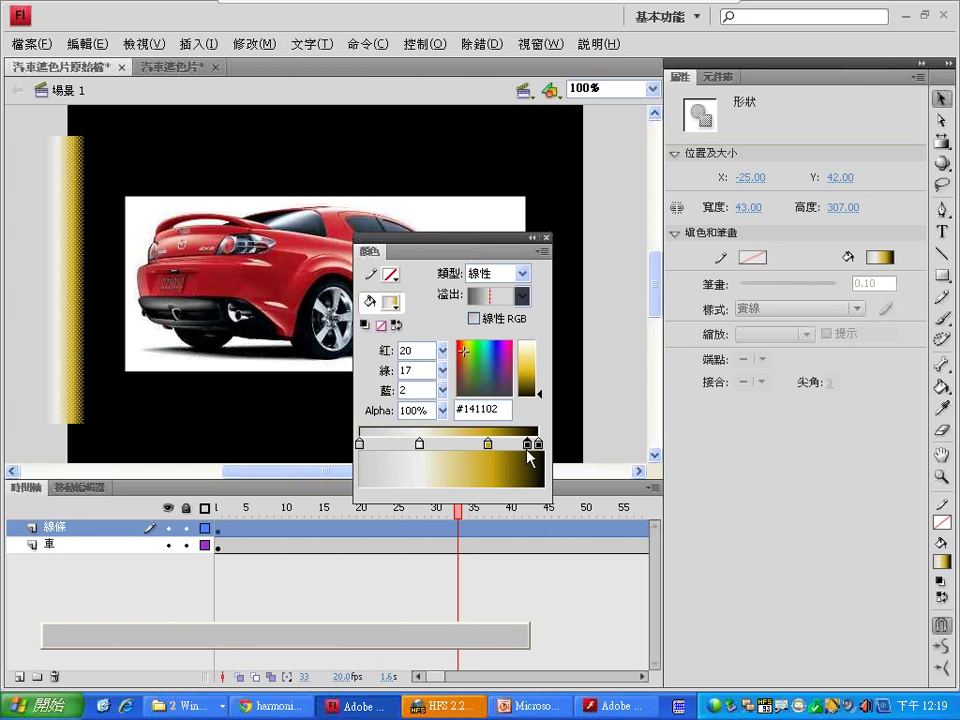
Remove the gold stop and surplus dark stops from the rectangle's gradient, and move the #F0F0F0 stop to the middle.
left_click(488, 444)
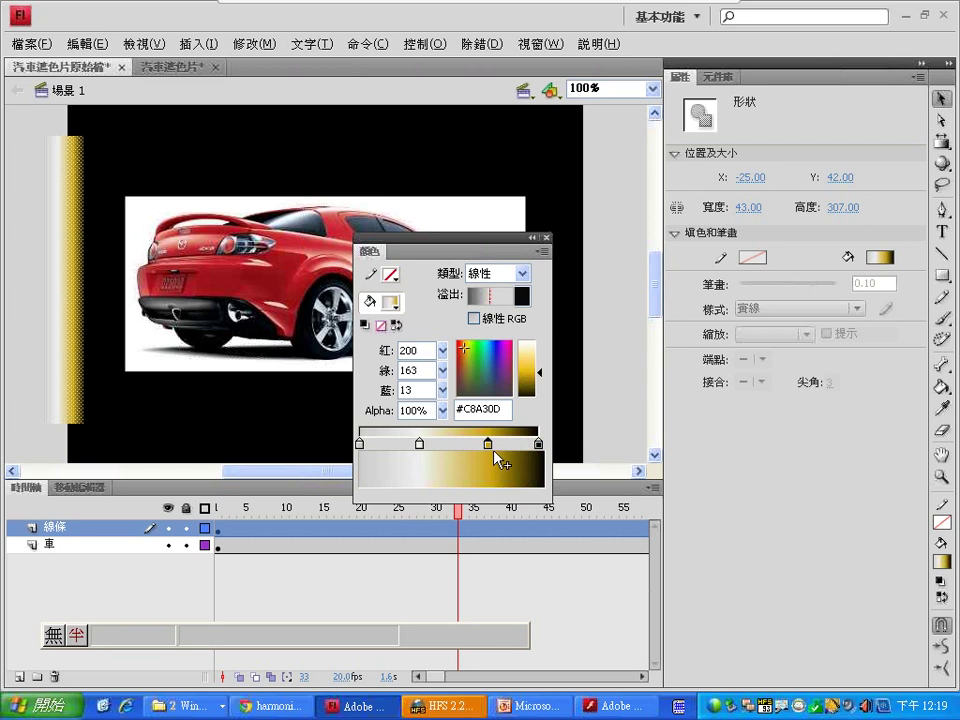
left_click_drag(489, 446, 483, 472)
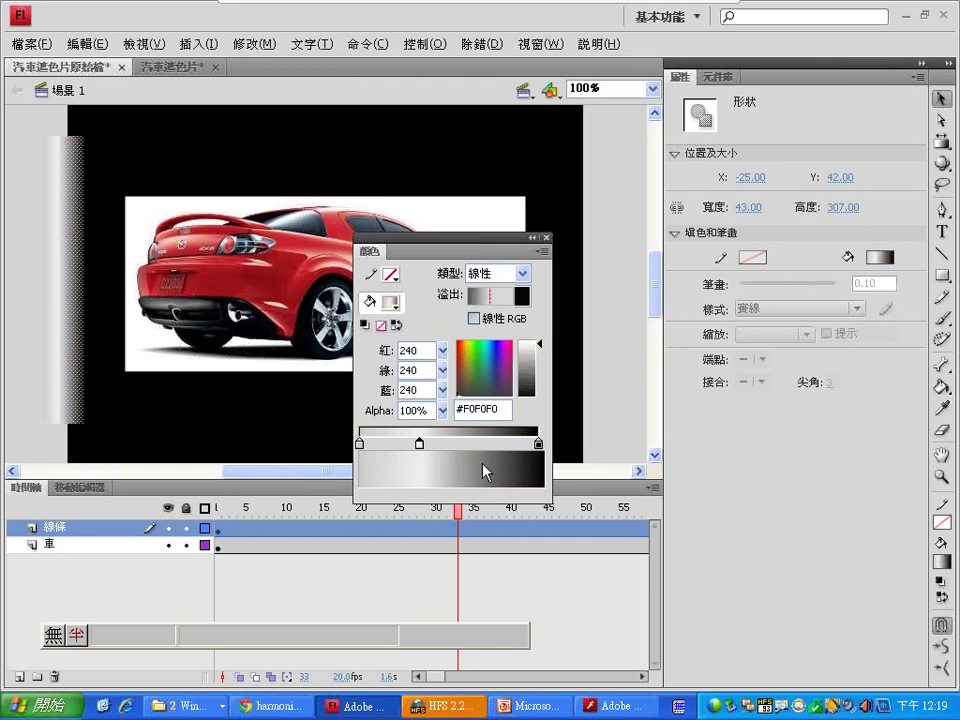
left_click(489, 446)
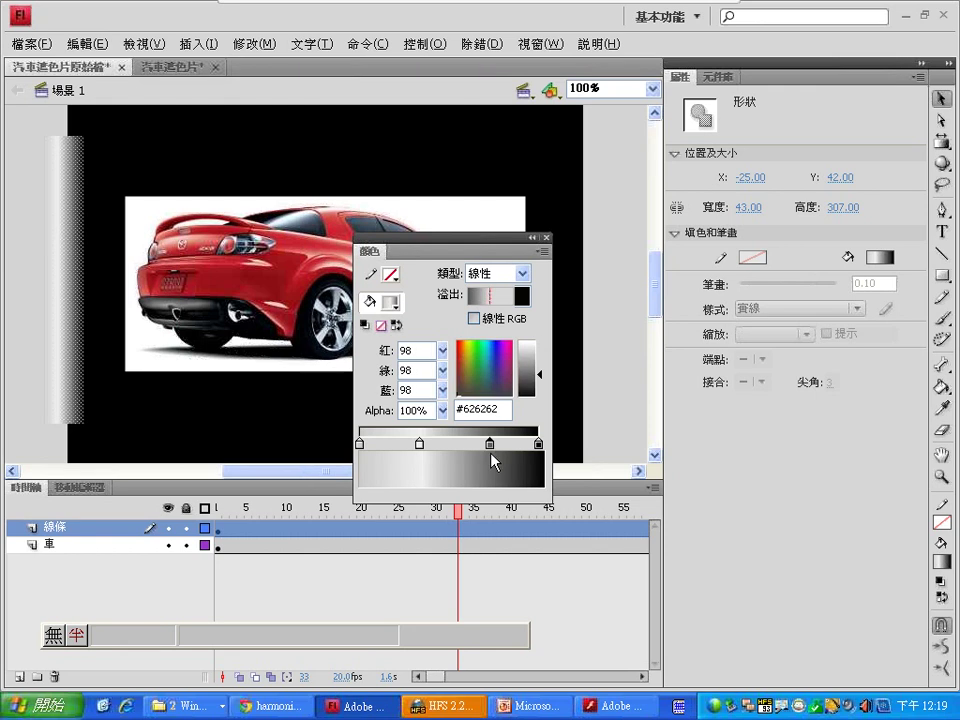
left_click_drag(491, 446, 476, 489)
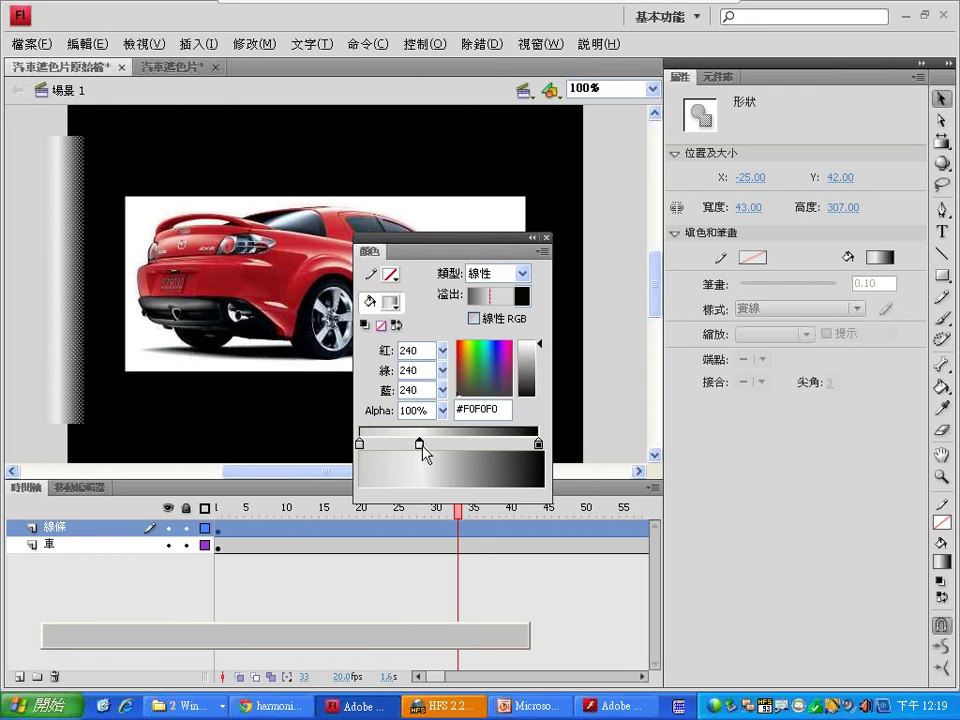
left_click_drag(420, 446, 454, 446)
Change both end stops of the rectangle's linear gradient to white, #FFFFFF.
left_click(360, 444)
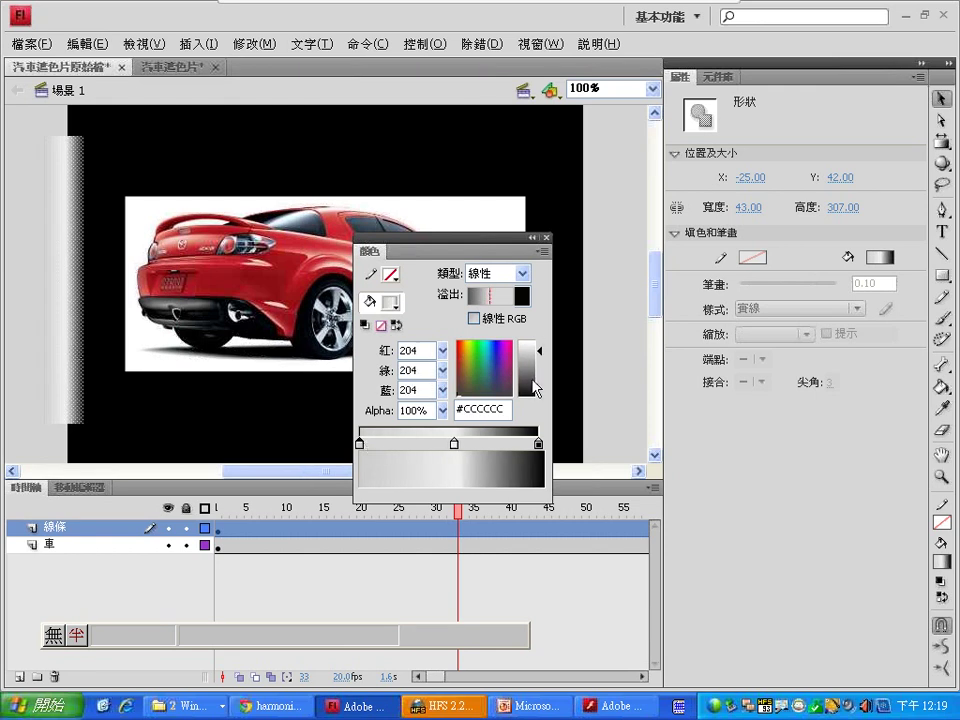
left_click_drag(538, 365, 538, 341)
left_click(538, 444)
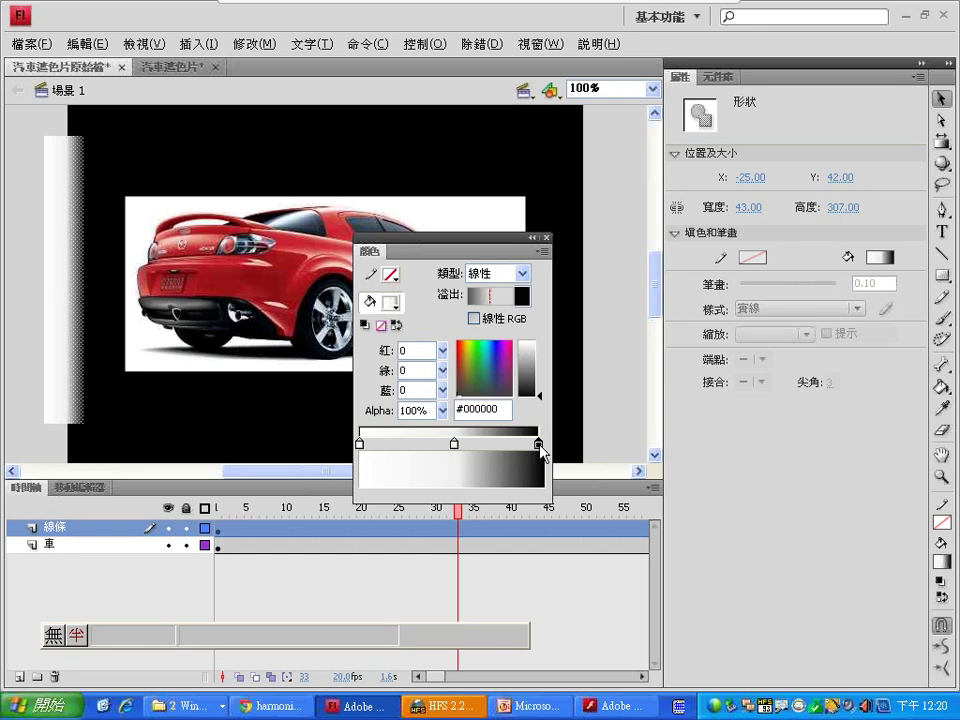
left_click_drag(542, 401, 539, 342)
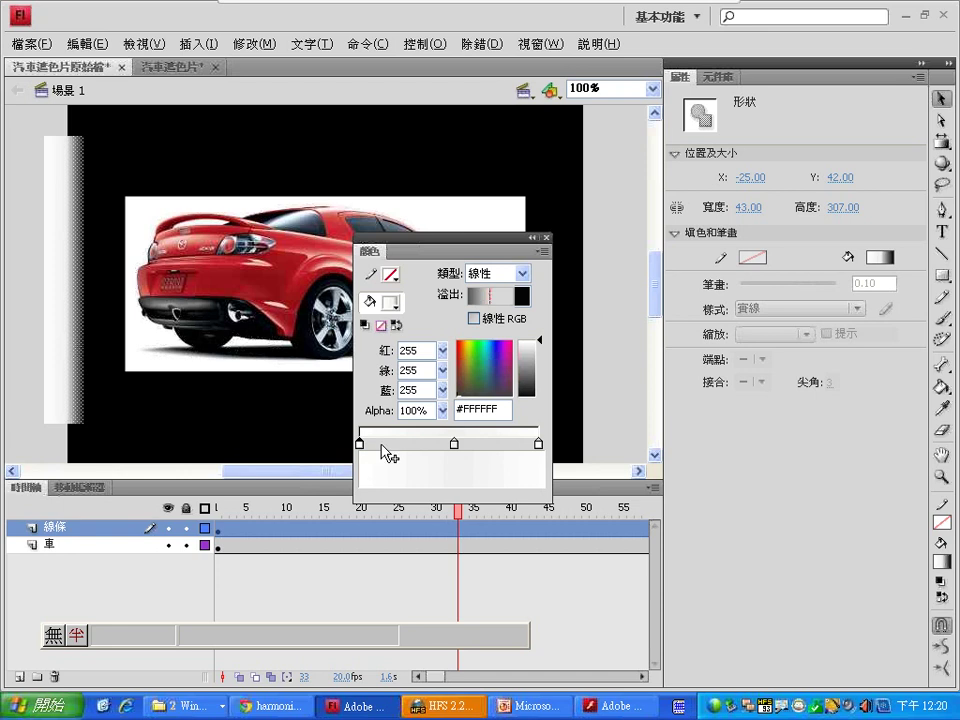
Make the first gradient stop fully transparent at 0% alpha, and set the last stop to #FFFFFF with 0% alpha.
left_click(442, 410)
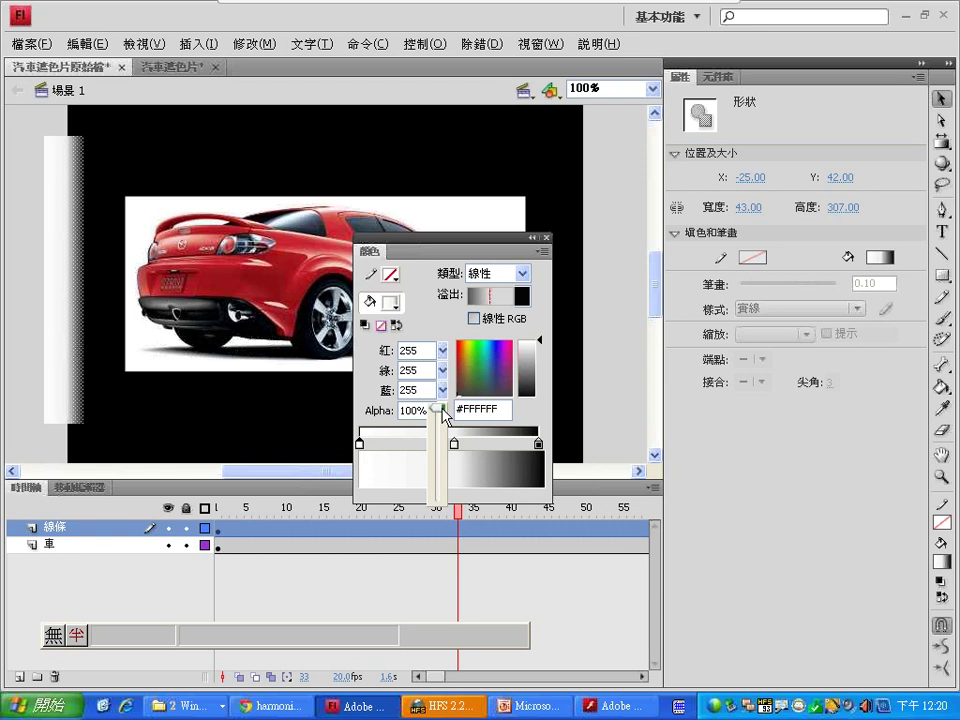
left_click_drag(442, 410, 435, 491)
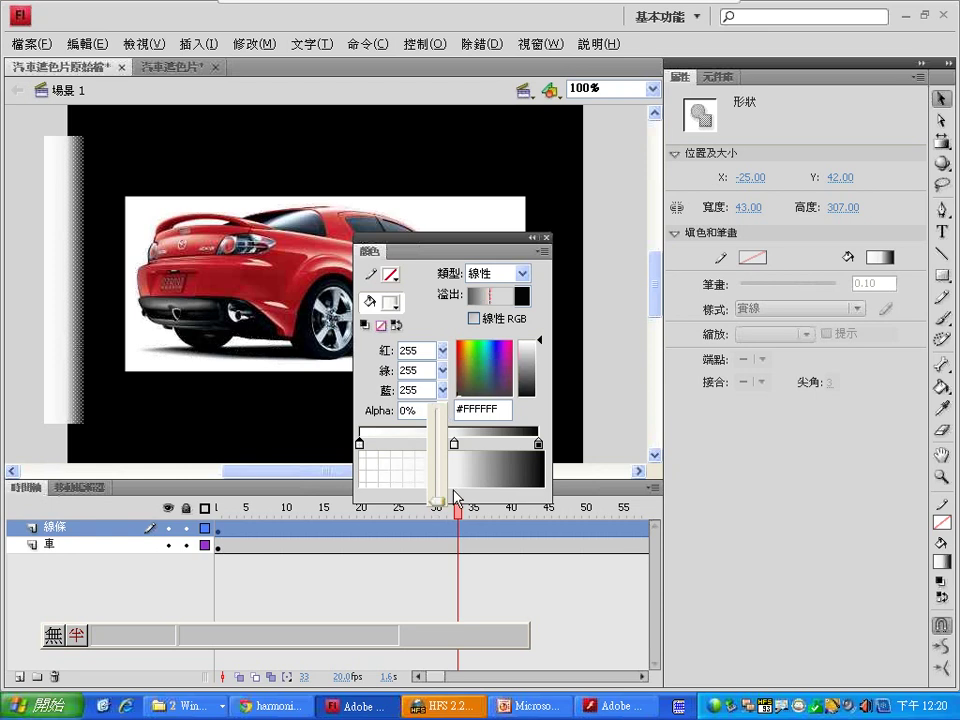
left_click(538, 443)
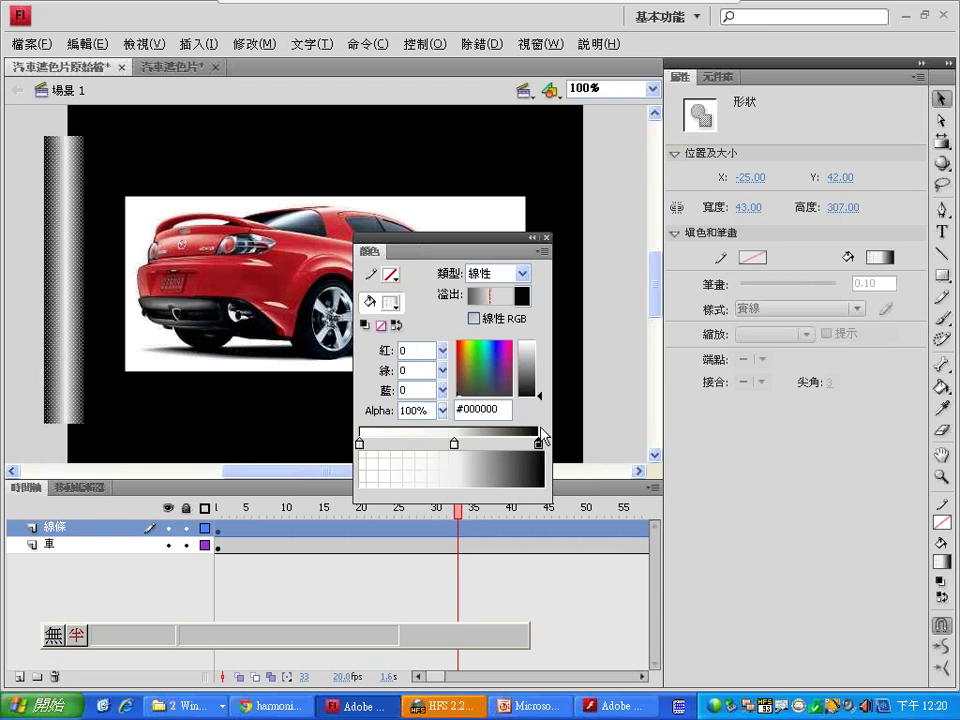
left_click_drag(545, 400, 541, 342)
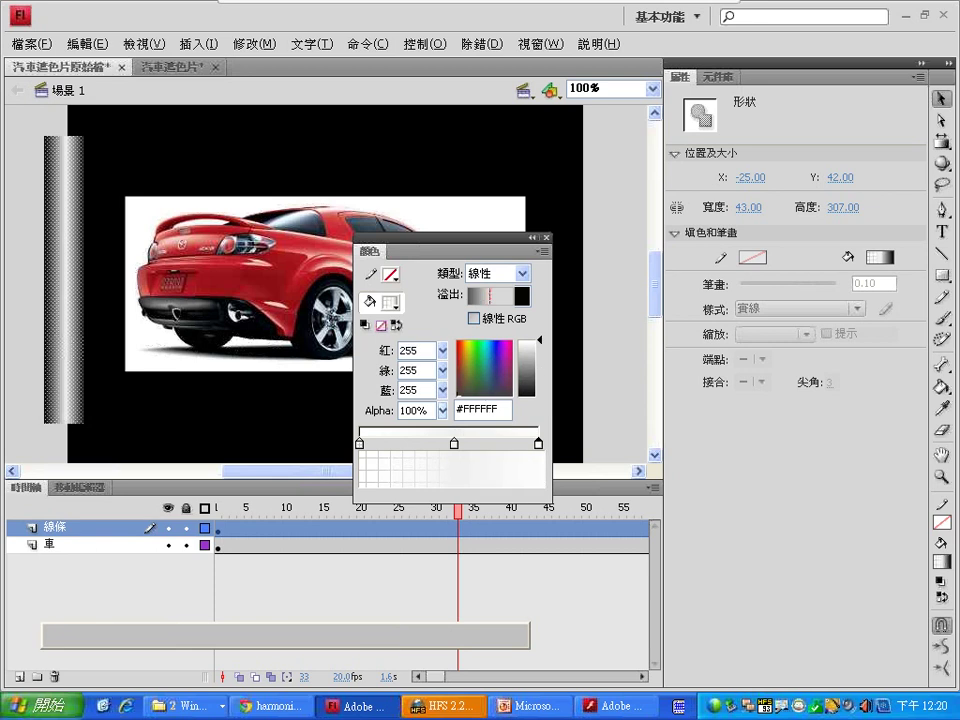
left_click(442, 410)
left_click_drag(444, 420, 472, 500)
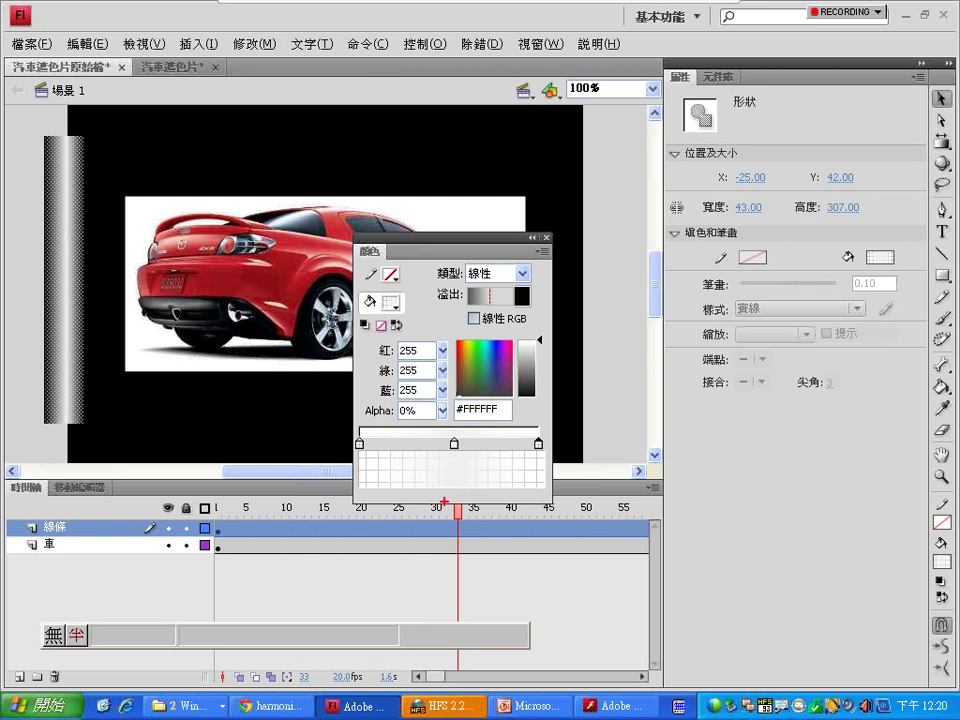
mouse_move(412, 492)
left_mouse_down()
mouse_move(398, 493)
mouse_move(412, 488)
left_mouse_up()
mouse_move(545, 488)
left_mouse_down()
mouse_move(506, 500)
mouse_move(543, 456)
mouse_move(507, 503)
left_mouse_up()
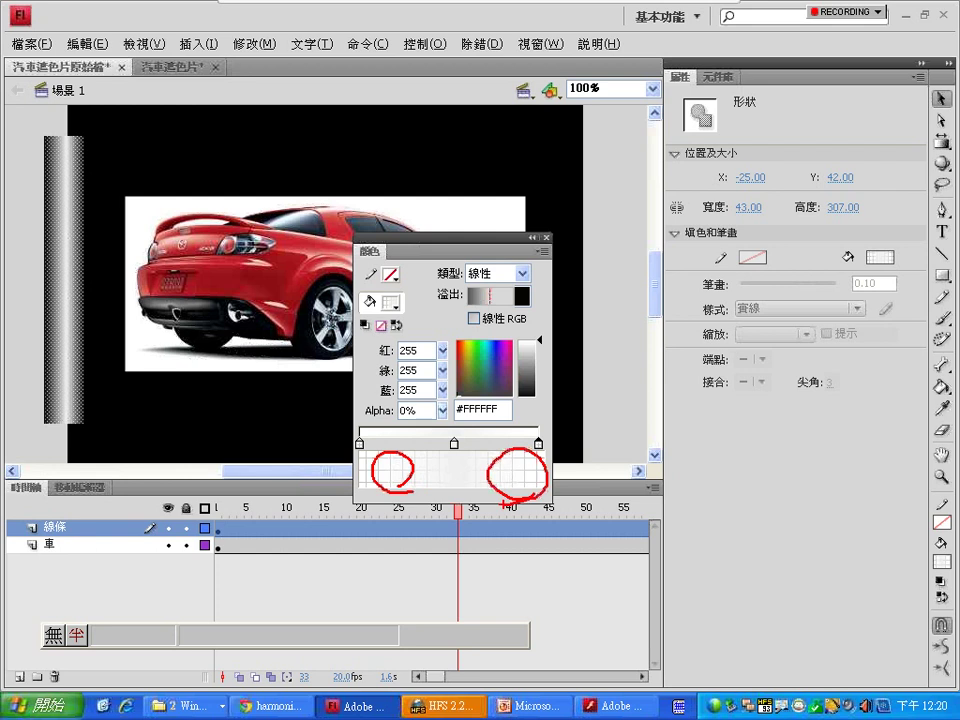
left_click_drag(462, 428, 450, 430)
key("Escape")
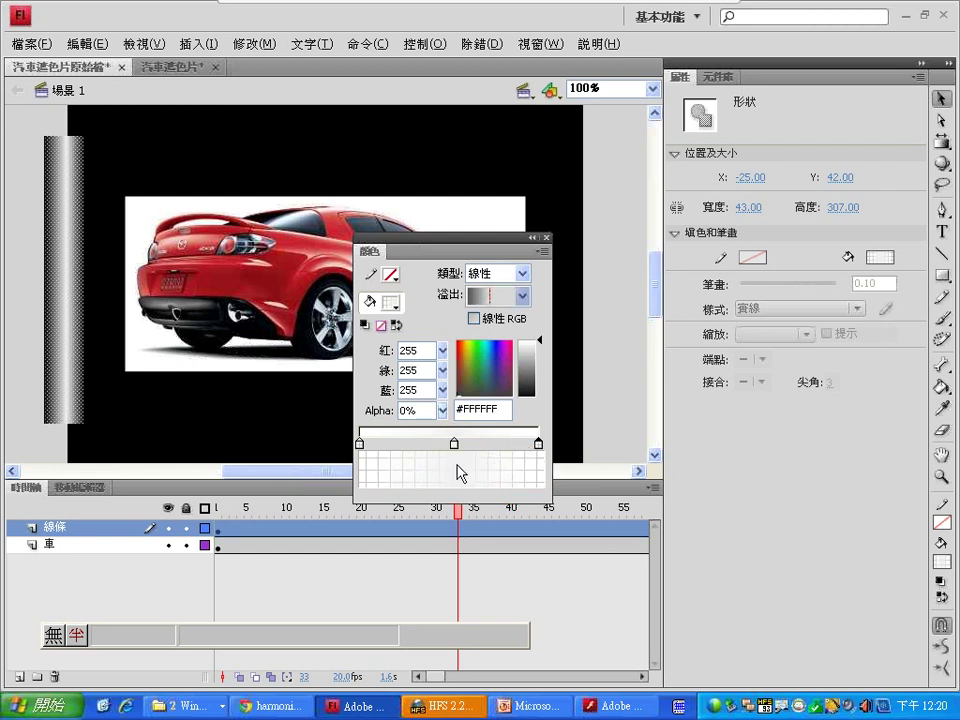
Set the alpha of the gradient's middle #F0F0F0 stop to 80% and deselect the rectangle.
left_click(453, 444)
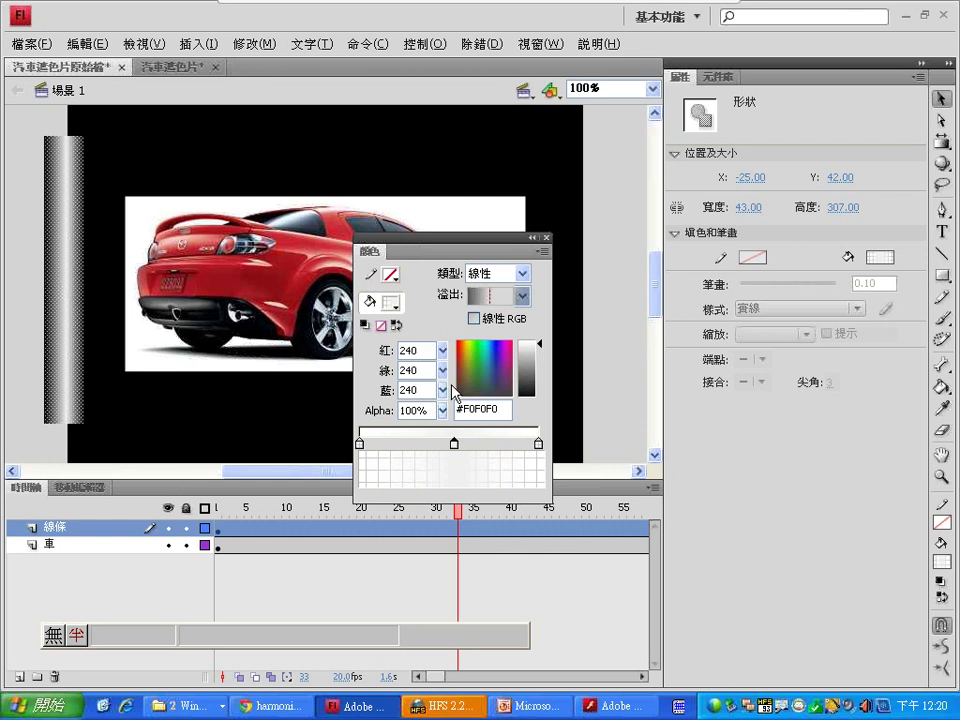
left_click_drag(443, 416, 441, 437)
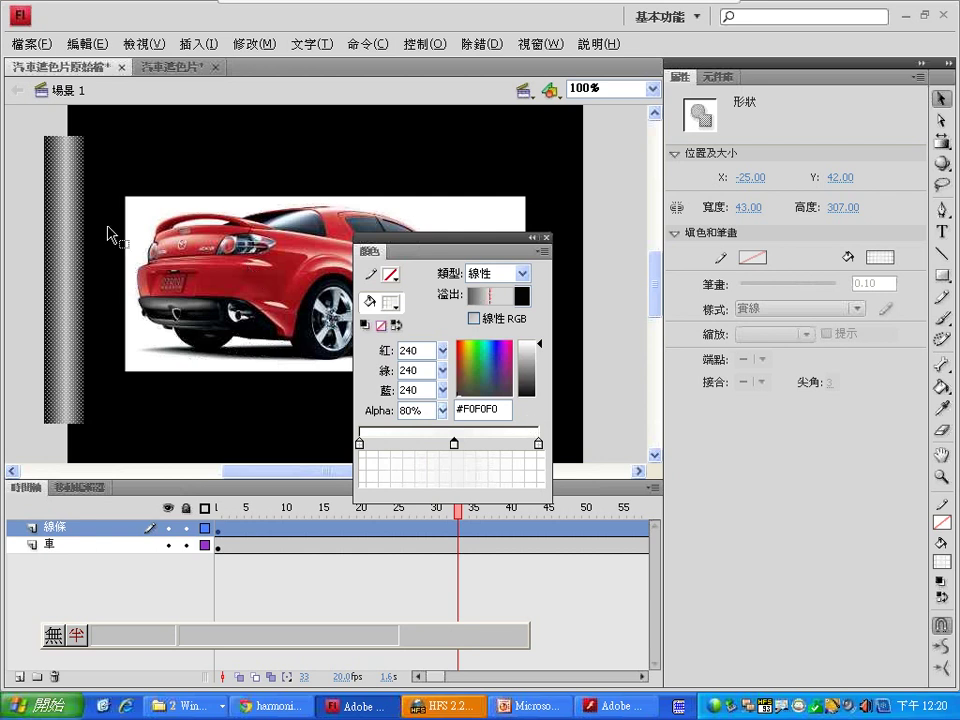
left_click(27, 215)
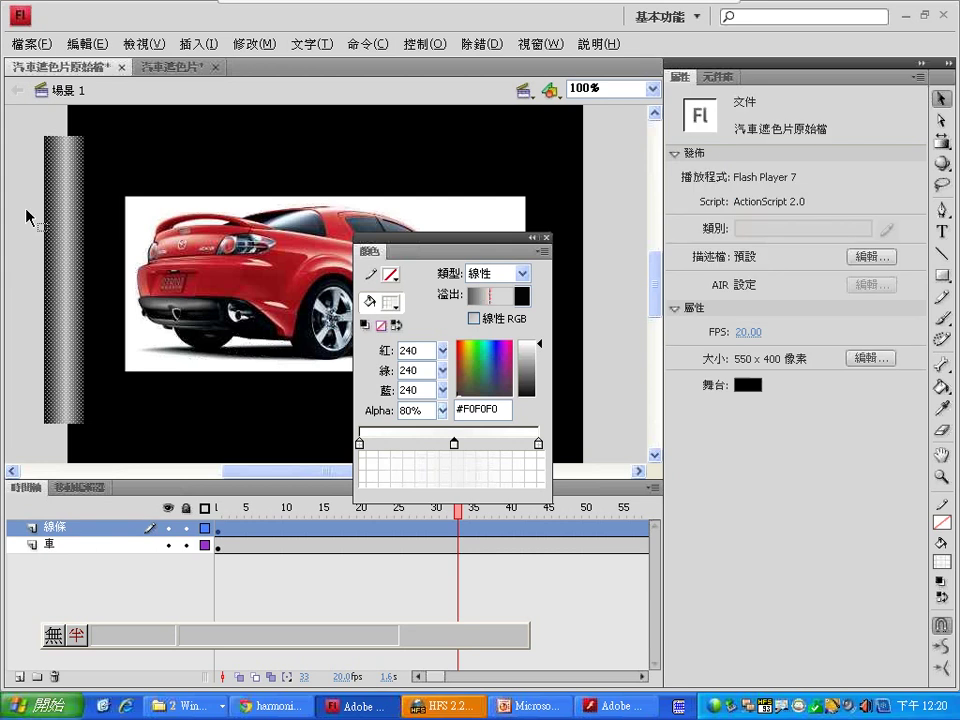
Move the gradient bar right onto the black stage, to about X 7, Y 42, beside the car picture.
left_click_drag(70, 211, 96, 208)
left_click(33, 218)
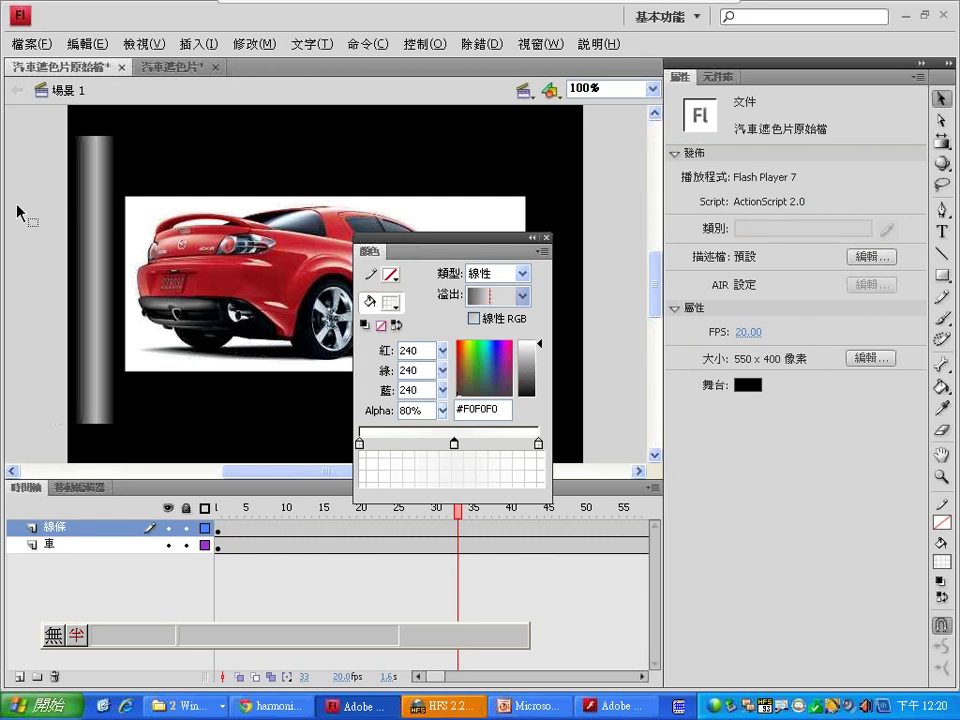
left_click(103, 218)
left_click(945, 152)
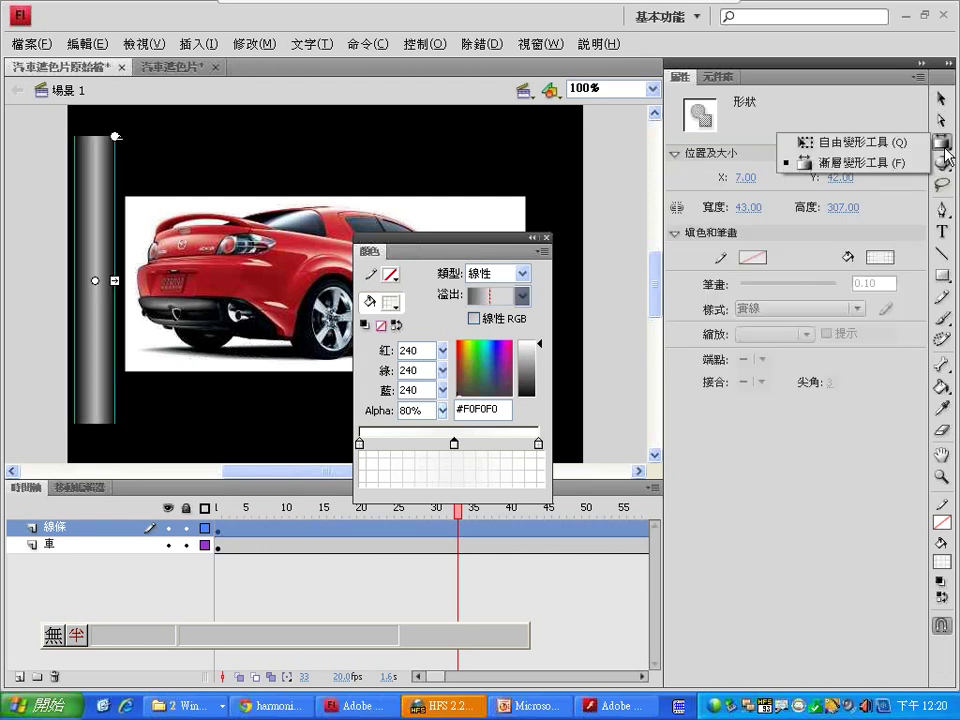
left_click(108, 190)
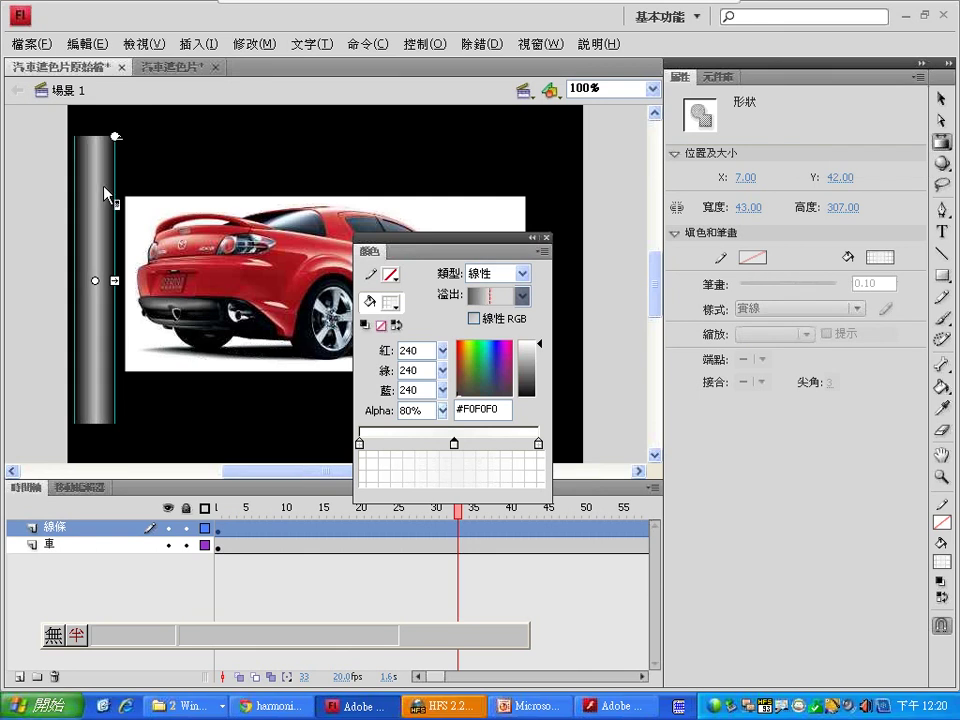
key("v")
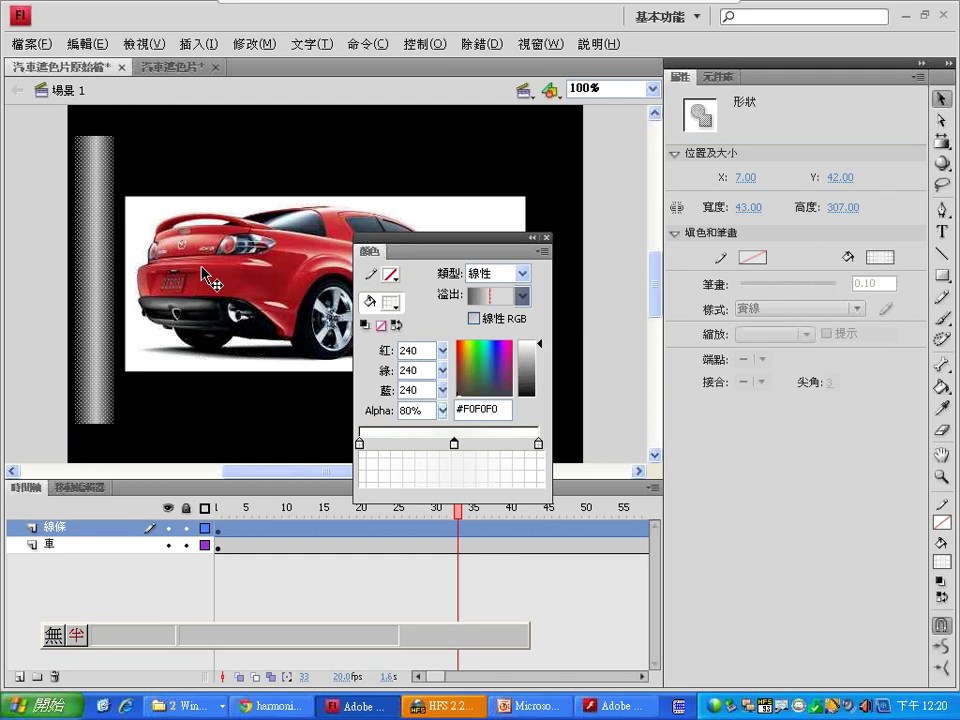
left_click(252, 44)
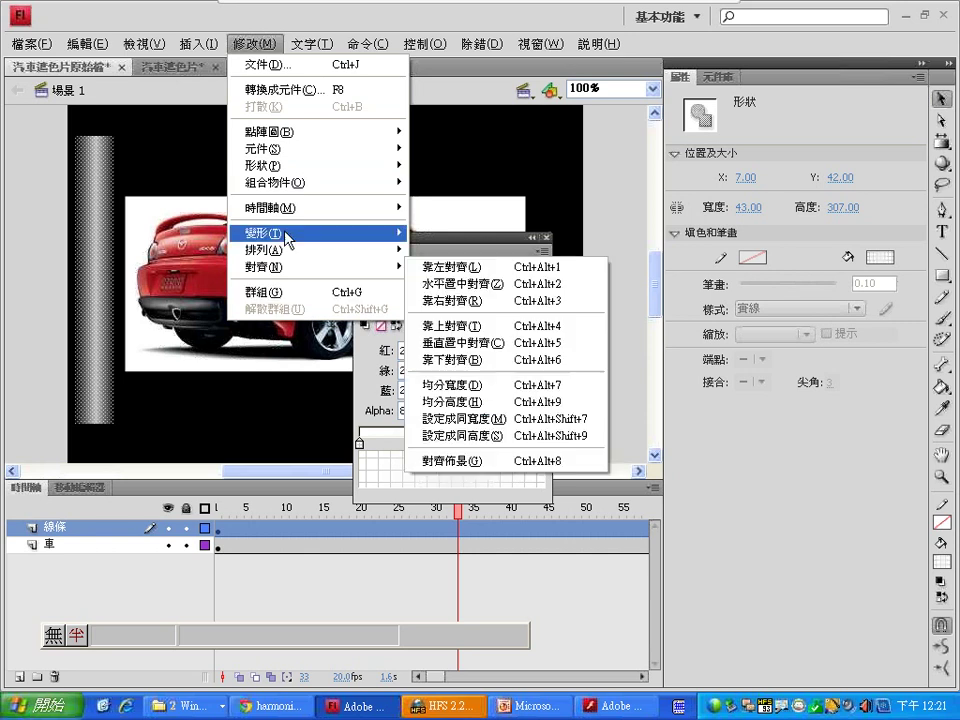
Switch to the finished 汽車遮色片 document, close the Color settings and scrub to frame 5 to examine the light bar's sweep.
left_click(186, 70)
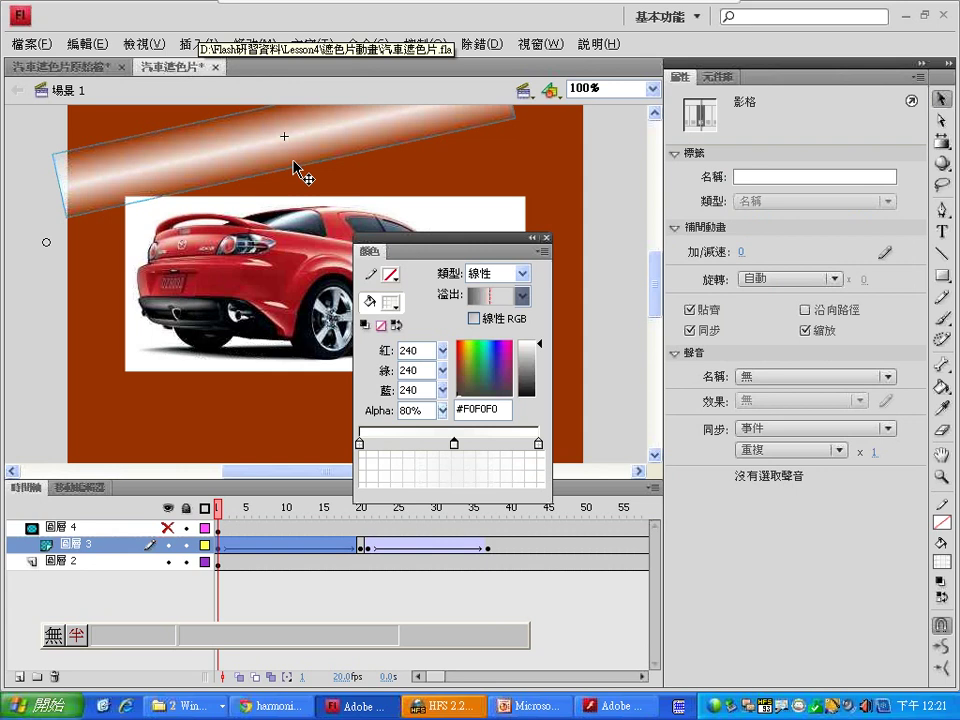
left_click(546, 238)
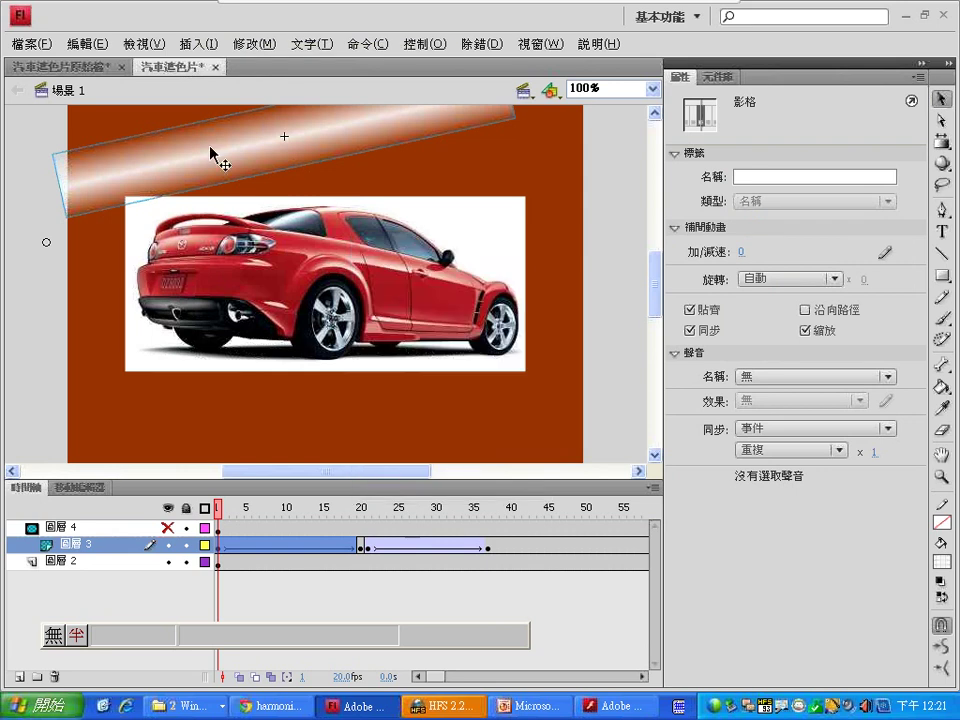
left_click(227, 507)
mouse_move(230, 512)
left_mouse_down()
mouse_move(495, 496)
mouse_move(317, 499)
mouse_move(248, 488)
left_mouse_up()
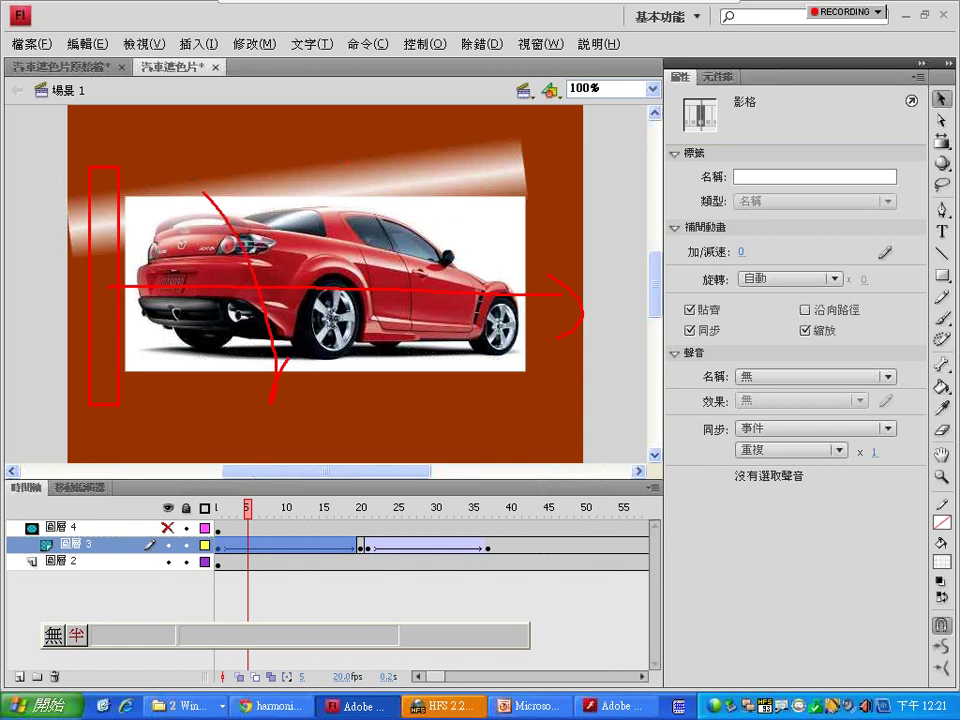
mouse_move(278, 372)
left_mouse_down()
mouse_move(430, 240)
mouse_move(500, 212)
left_mouse_up()
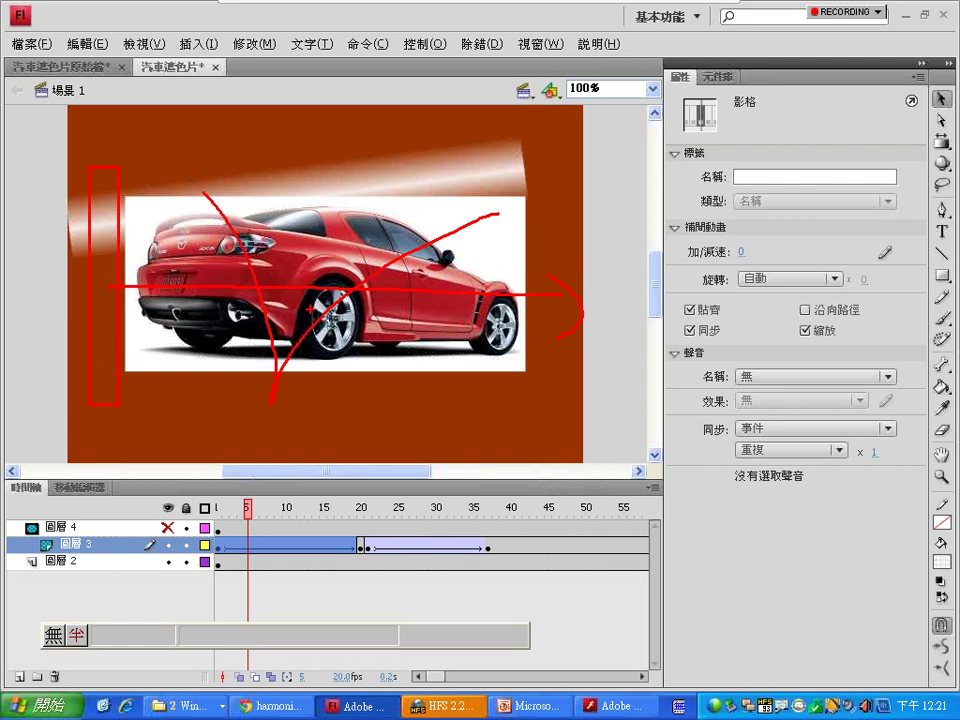
Return to the 汽車遮色片原始檔 document and group the gradient bar.
key("Escape")
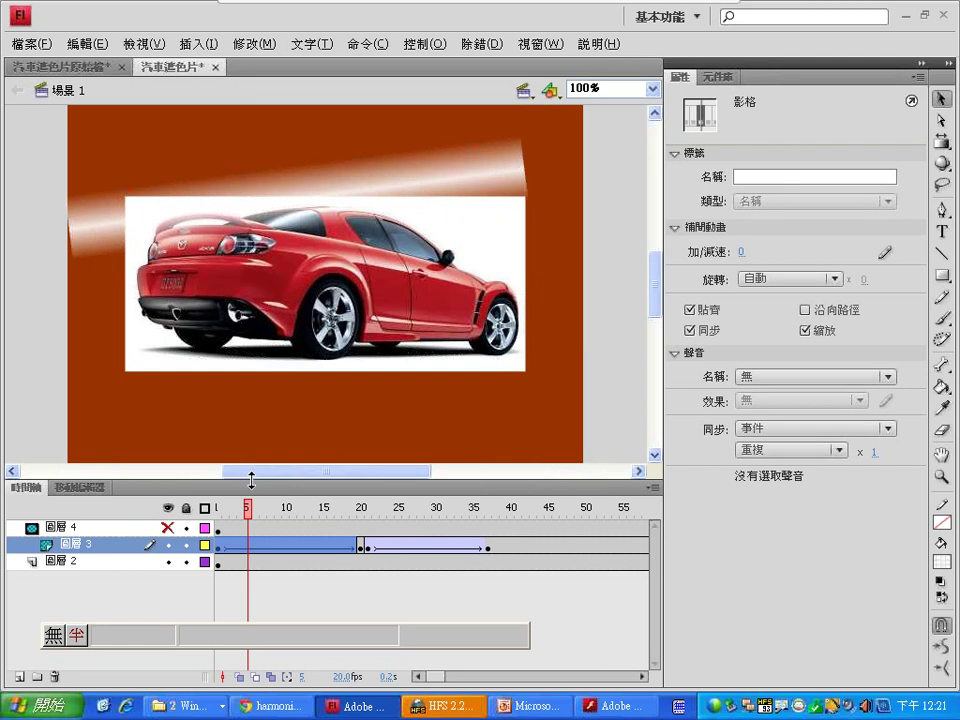
left_click(99, 66)
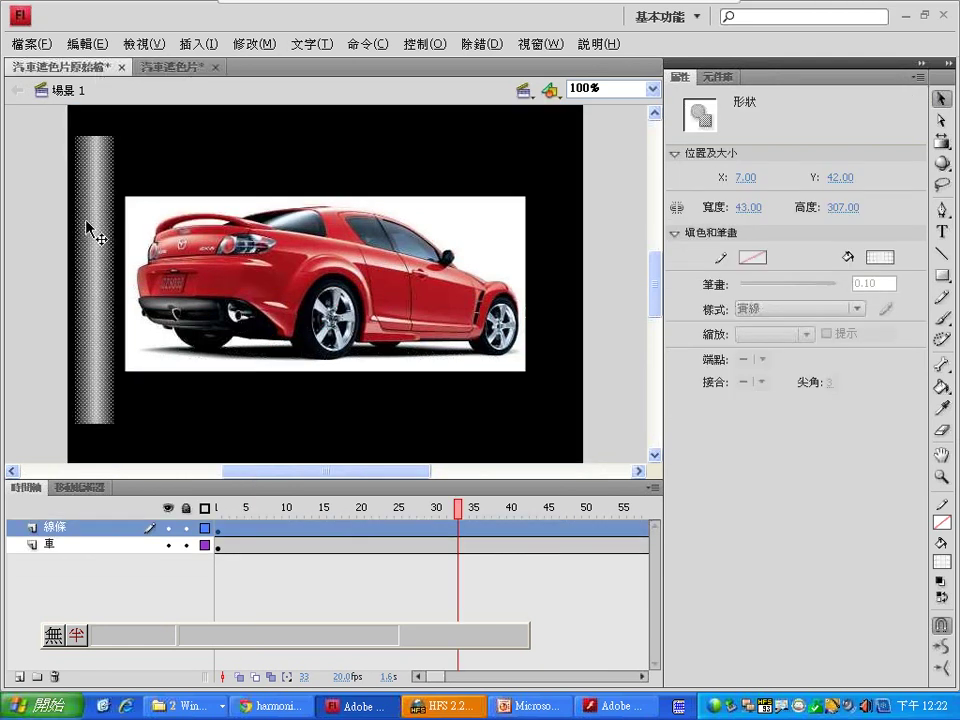
left_click(254, 44)
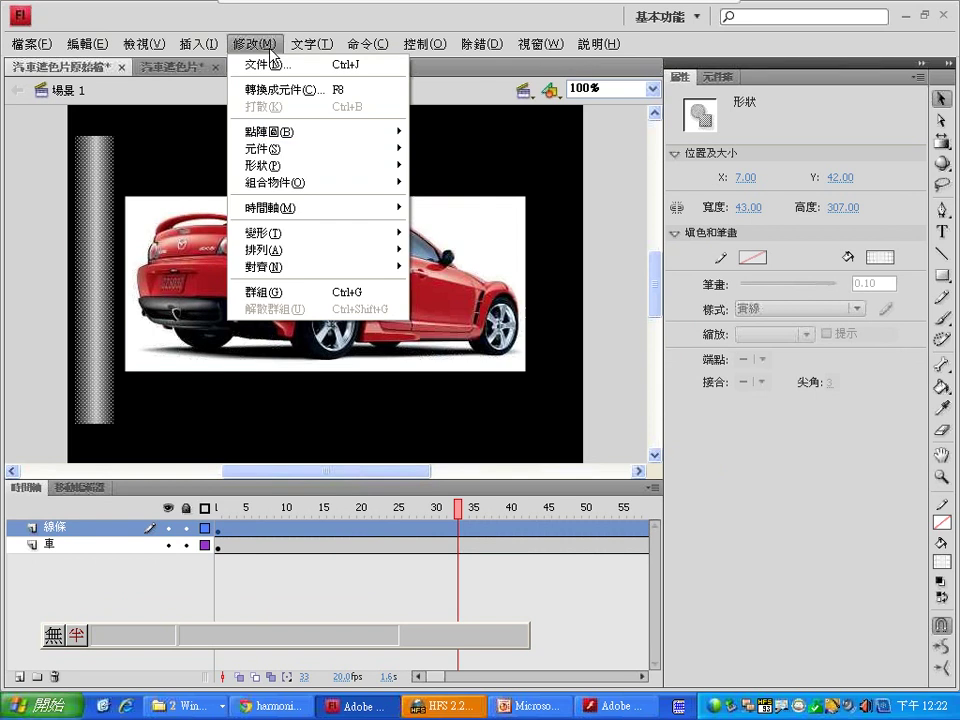
left_click(274, 293)
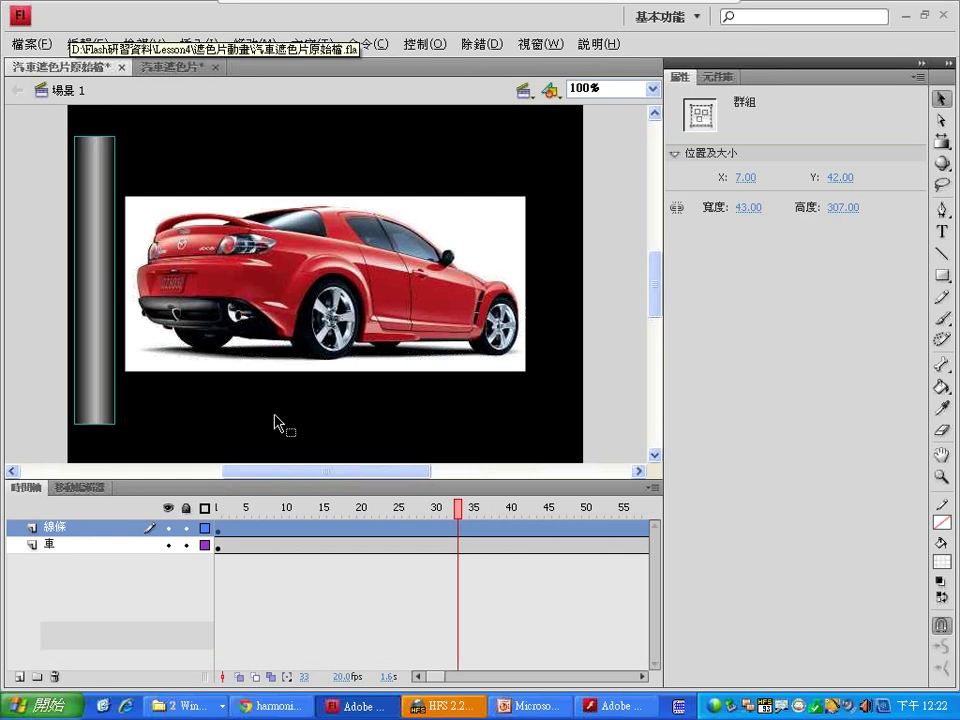
Move the gradient bar group to the stage's upper-left corner and rotate it into a diagonal with bounds of about 208 x 277.
left_click_drag(118, 318, 101, 243)
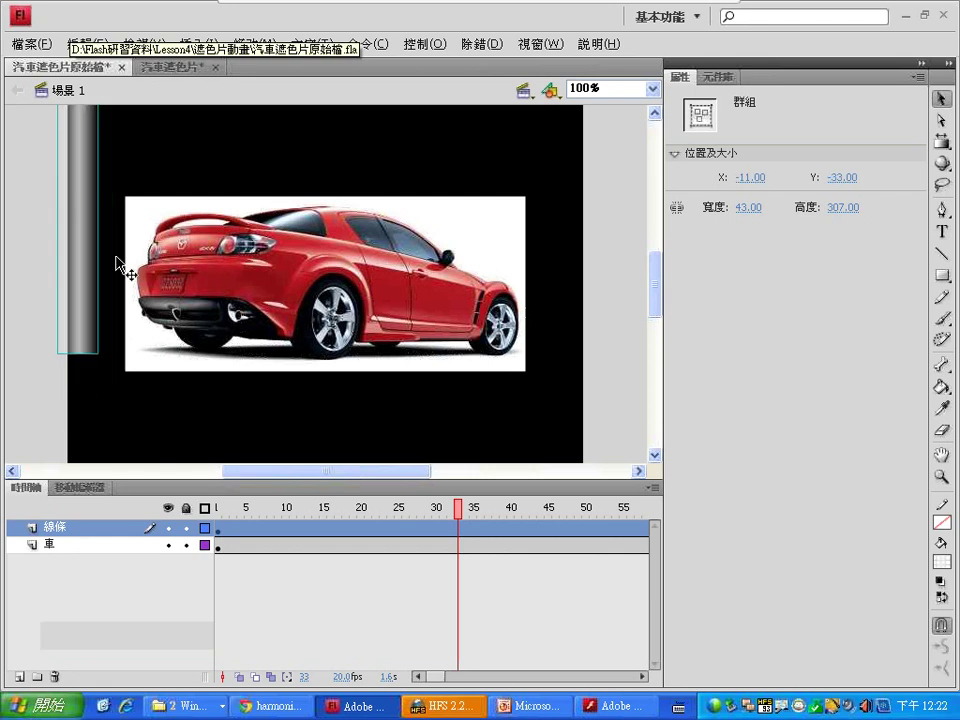
left_click(944, 145)
left_click(848, 142)
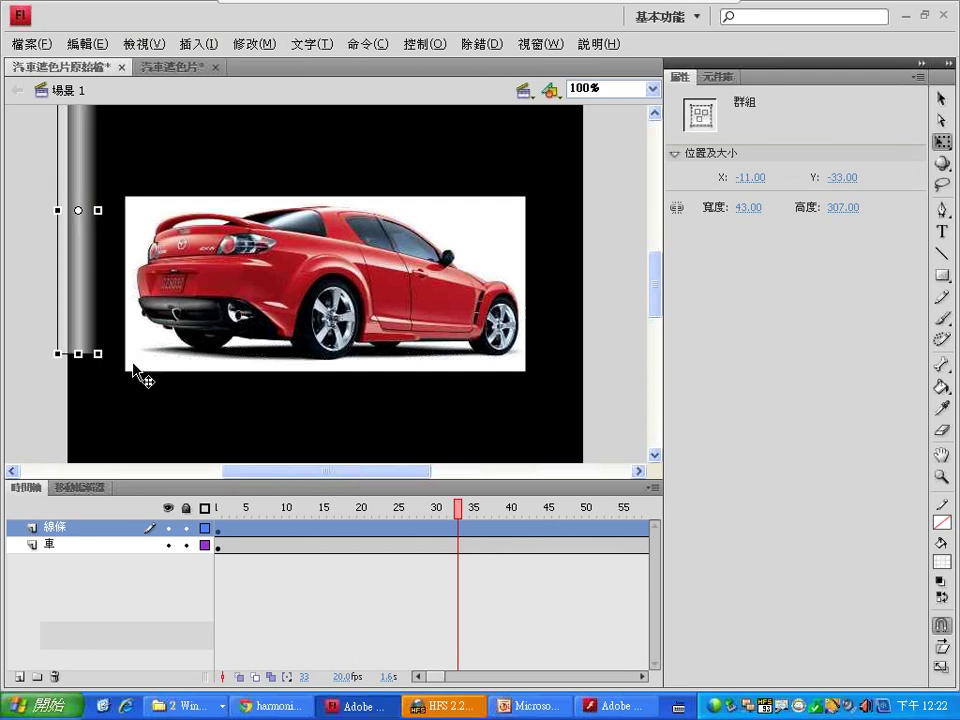
left_click_drag(62, 360, 28, 334)
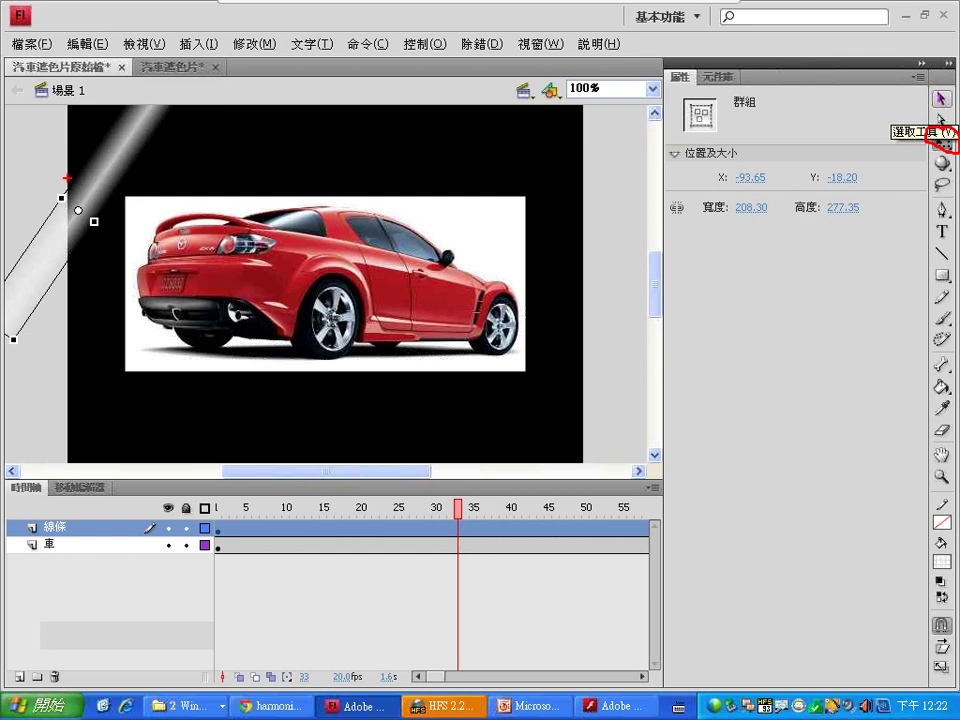
left_click_drag(82, 183, 135, 148)
left_click_drag(140, 202, 123, 235)
mouse_move(100, 100)
left_mouse_down()
mouse_move(30, 230)
mouse_move(160, 110)
left_mouse_up()
mouse_move(291, 207)
left_mouse_down()
mouse_move(664, 124)
mouse_move(926, 97)
left_mouse_up()
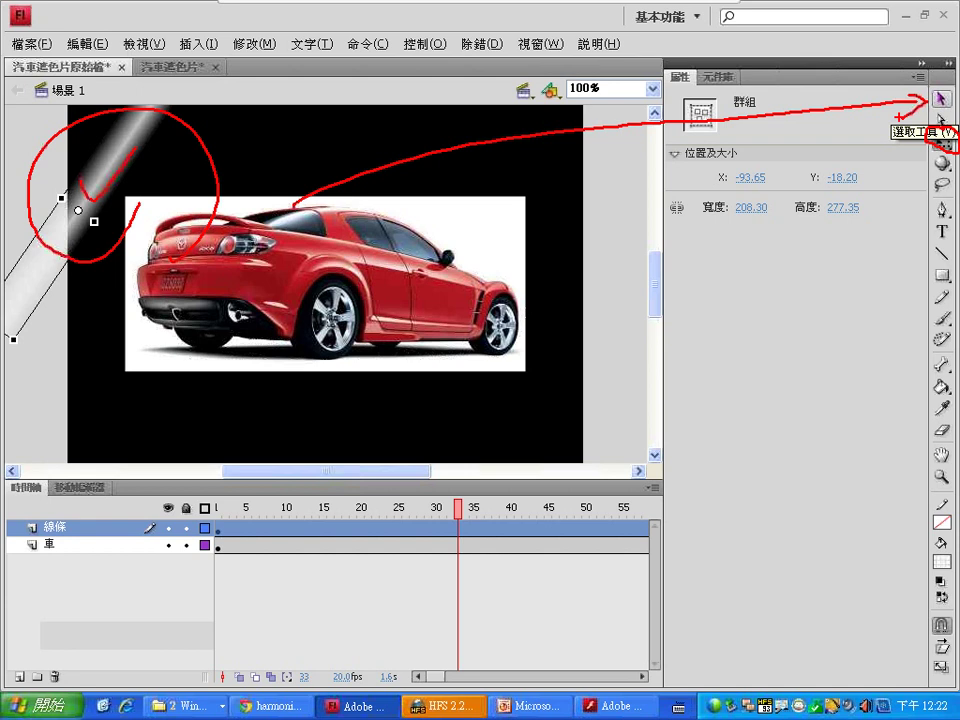
key("e")
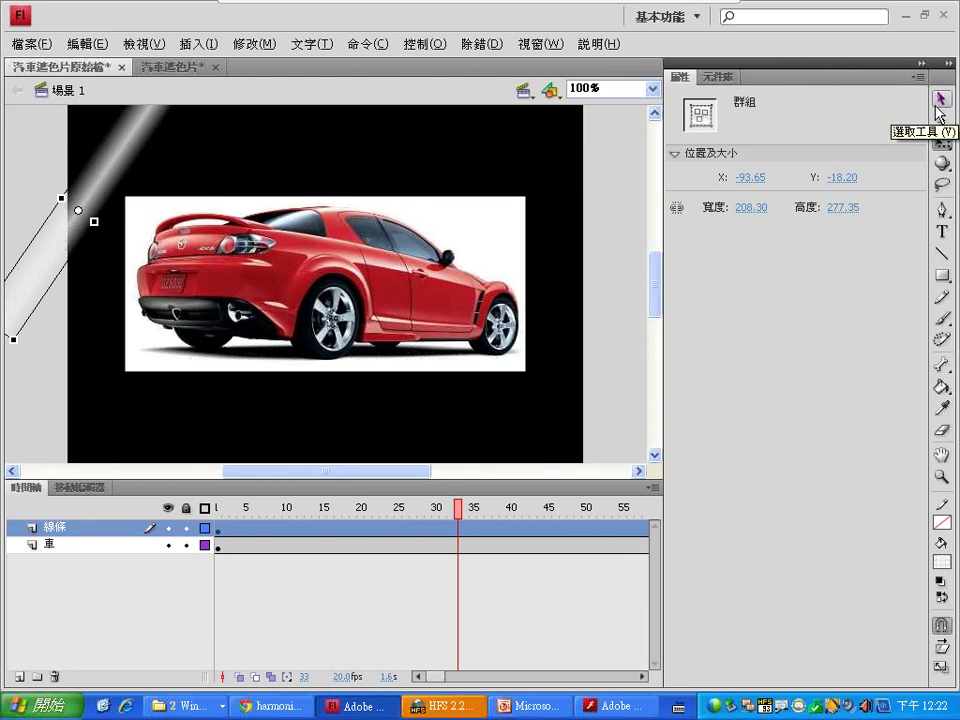
key("Escape")
Insert a keyframe at frame 15 of the 線條 layer and move the bar below the car, to about X 236, Y 262.
left_click(937, 106)
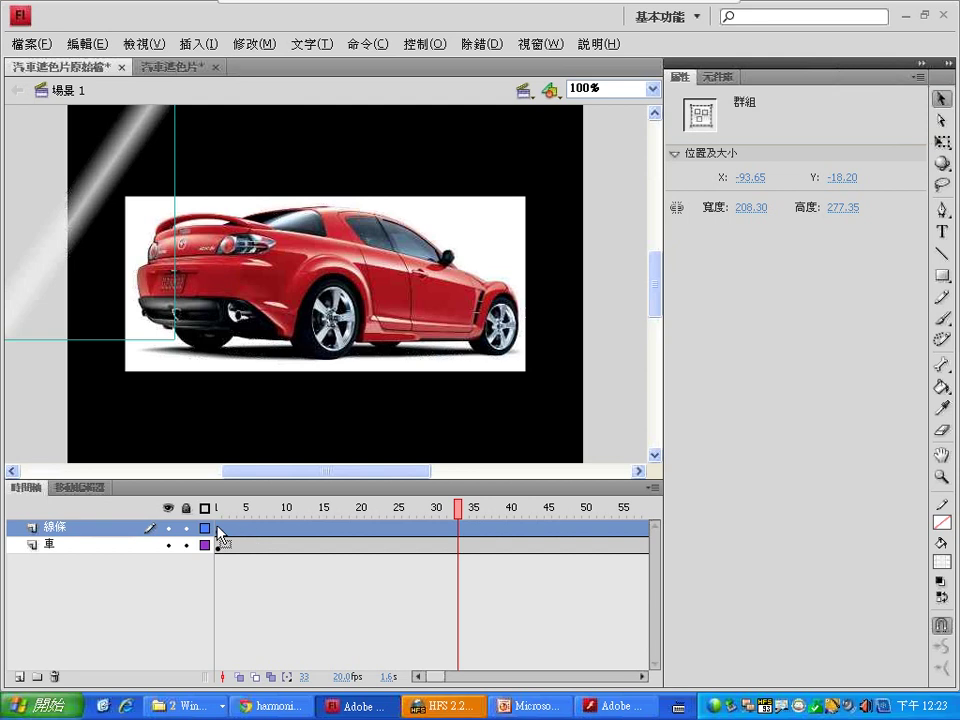
left_click_drag(218, 530, 325, 532)
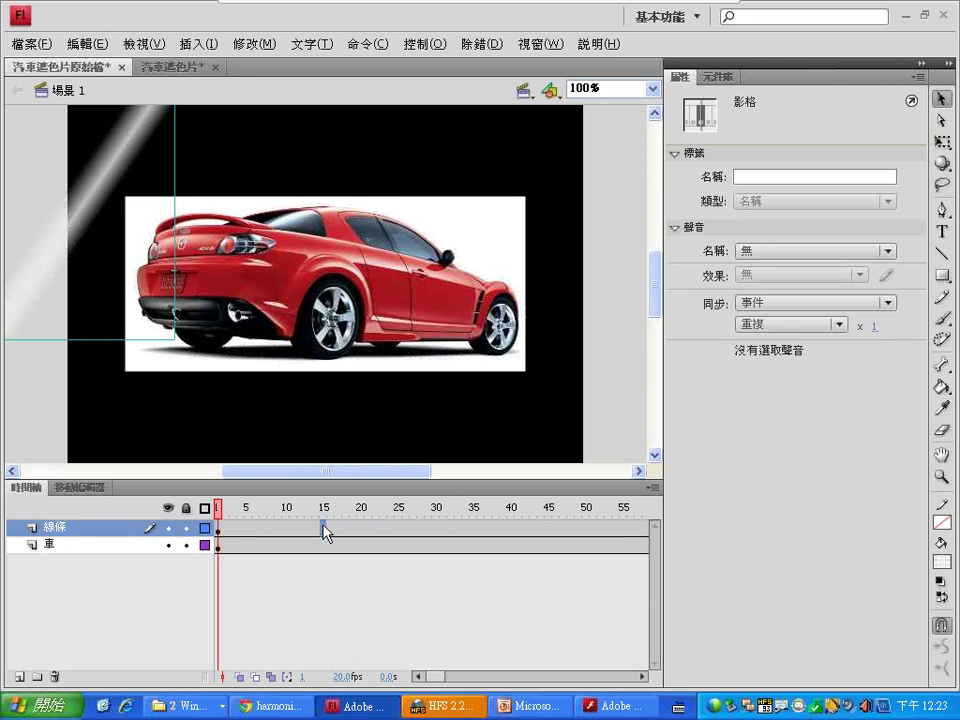
right_click(325, 532)
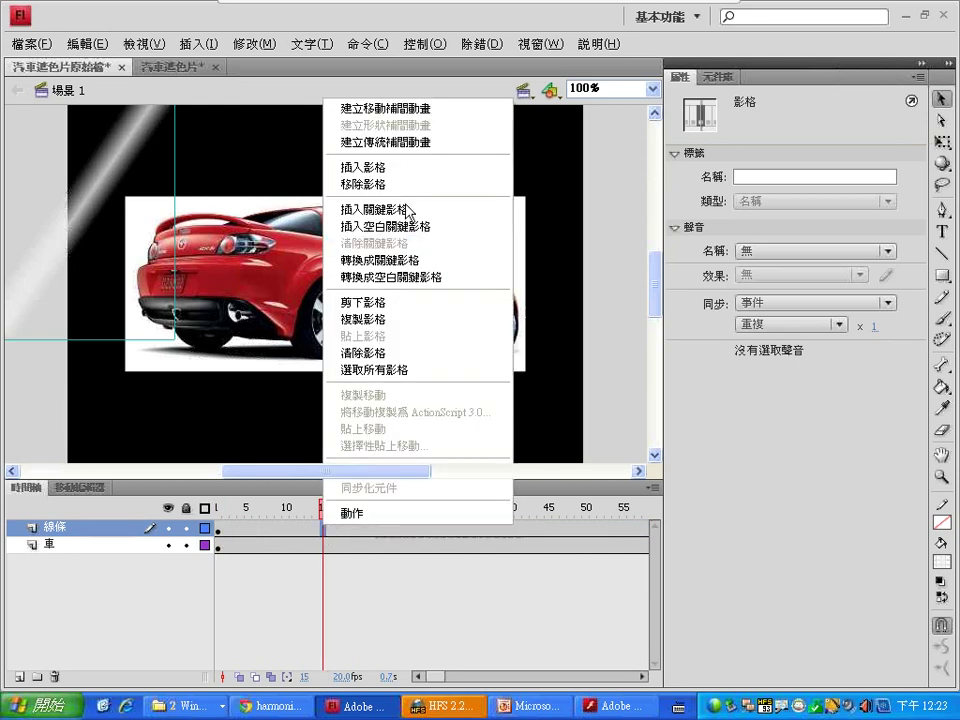
left_click(437, 208)
mouse_move(115, 212)
left_mouse_down()
mouse_move(255, 365)
mouse_move(377, 420)
mouse_move(420, 444)
mouse_move(420, 455)
mouse_move(410, 444)
left_mouse_up()
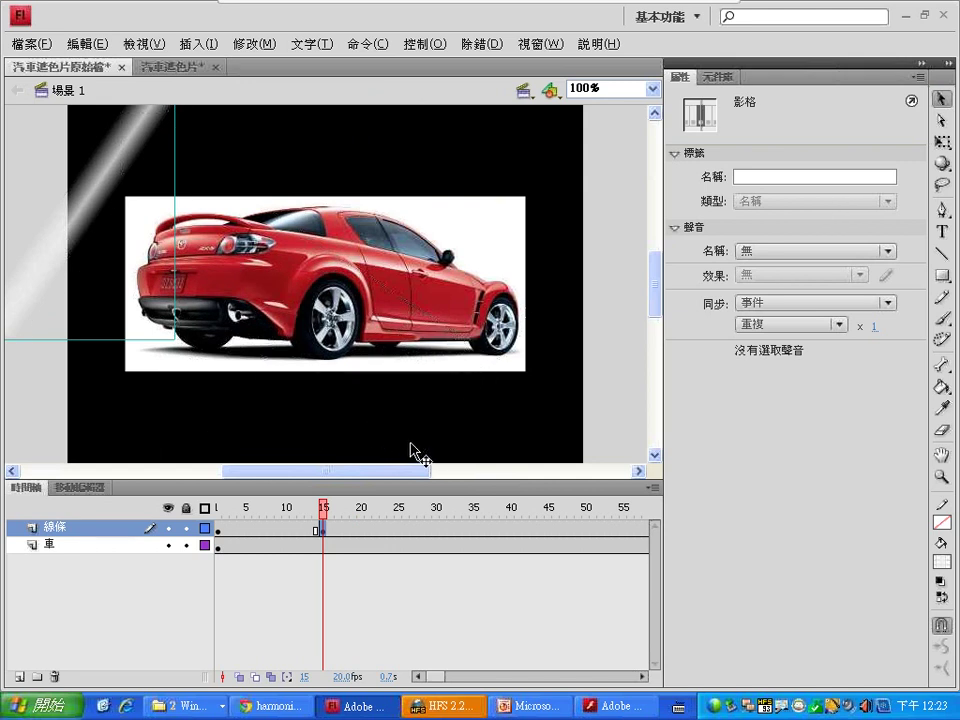
Insert a keyframe at frame 18 of 線條 and reposition and rotate the bar to slope down rightward, at about X 105, Y 271.
left_click(344, 530)
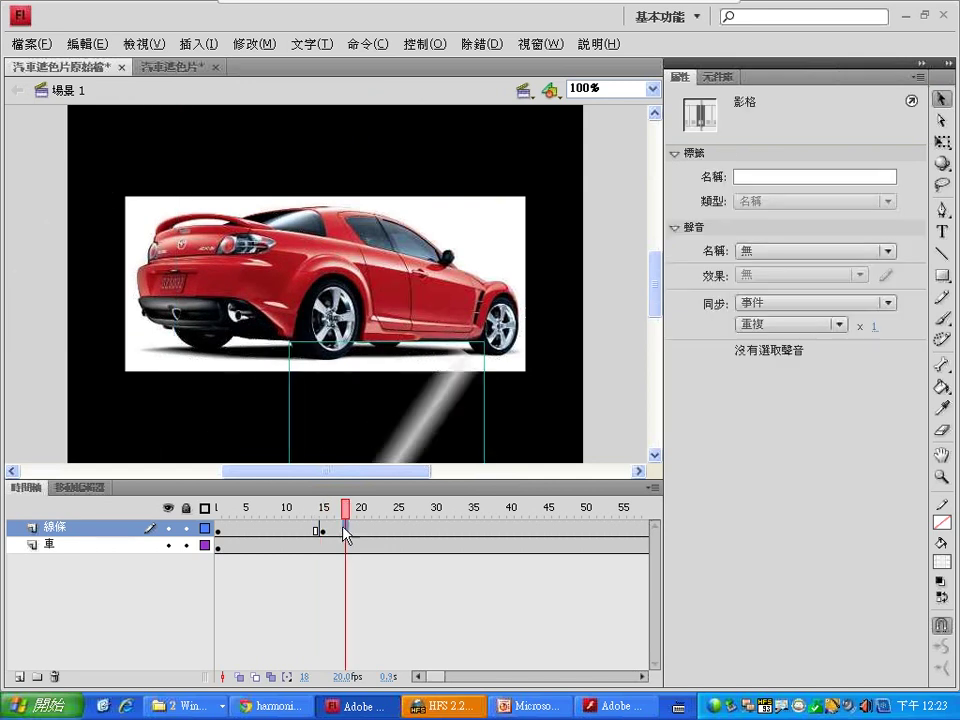
right_click(347, 531)
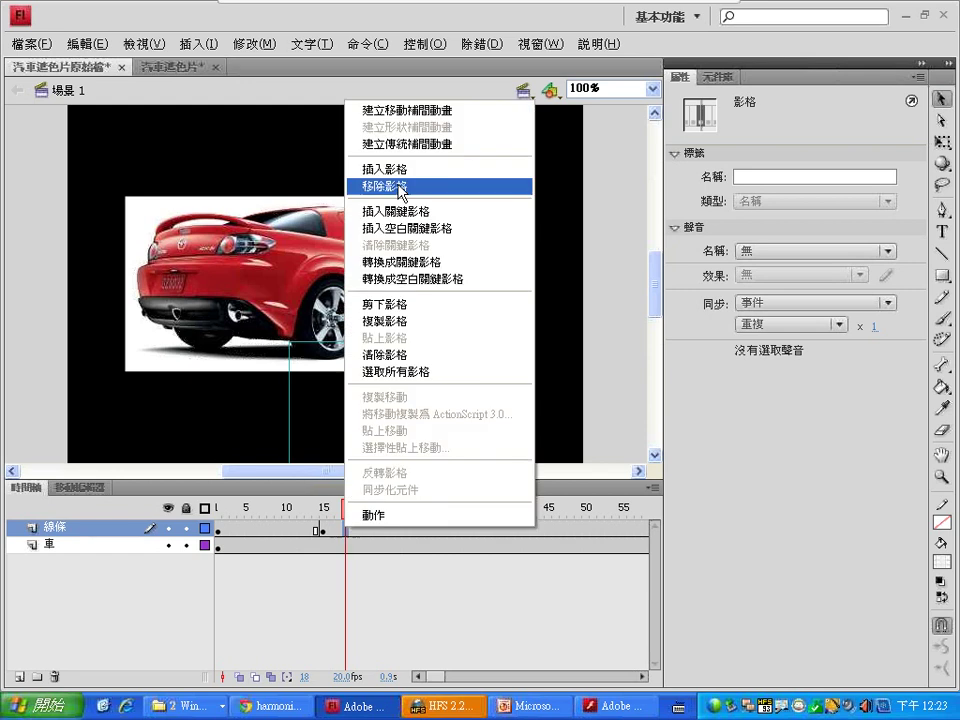
left_click(422, 210)
left_click(942, 142)
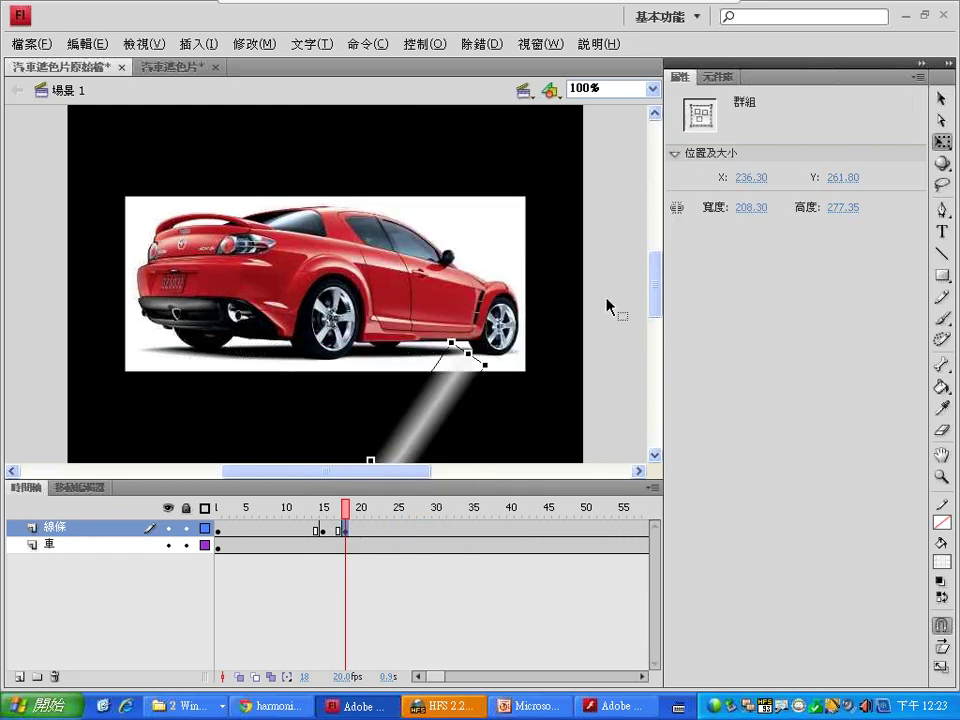
mouse_move(521, 360)
left_mouse_down()
mouse_move(481, 362)
mouse_move(531, 531)
left_mouse_up()
mouse_move(336, 460)
left_mouse_down()
mouse_move(303, 428)
mouse_move(236, 407)
mouse_move(260, 406)
left_mouse_up()
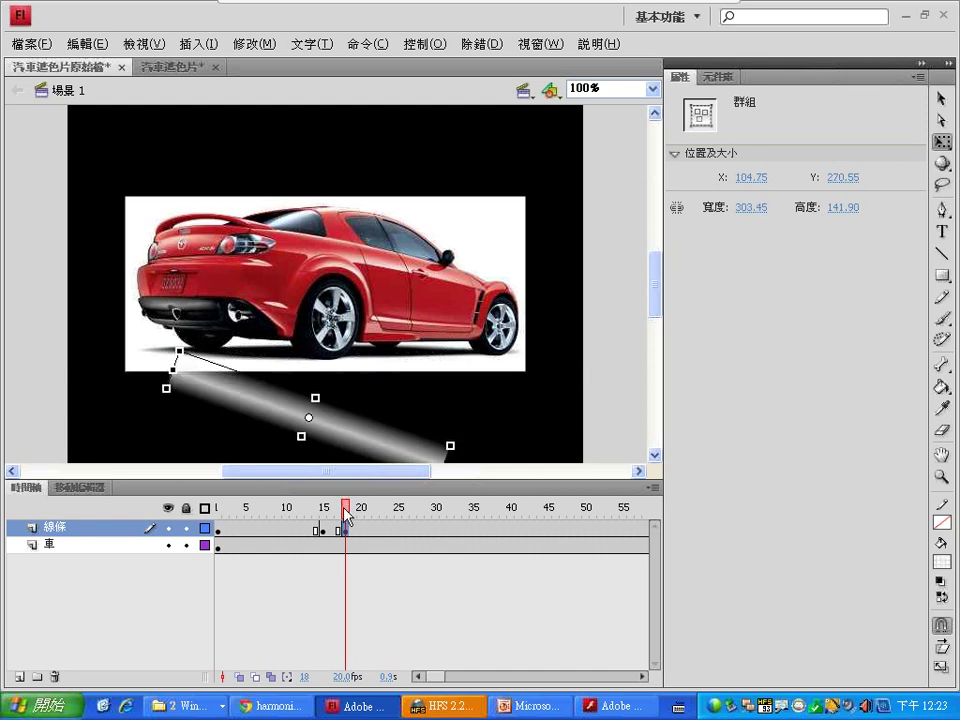
Insert a keyframe at frame 41 of 線條 and move the bar above the car's right side, to about X 349, Y 18.
left_click_drag(351, 519, 578, 518)
left_click(518, 527)
right_click(518, 527)
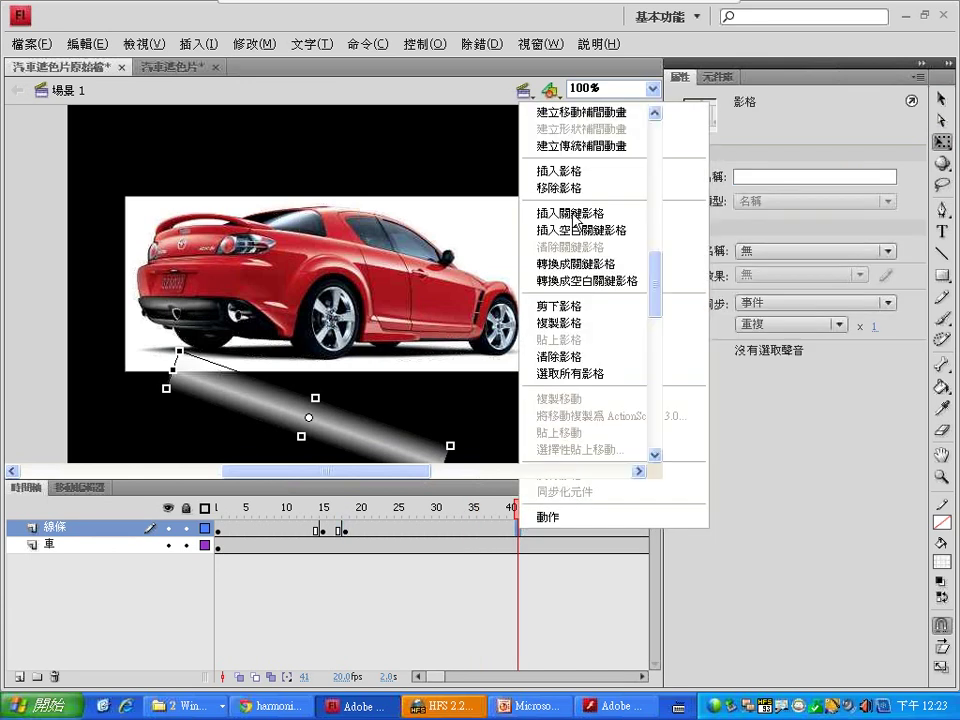
left_click(581, 213)
mouse_move(478, 318)
left_mouse_down()
mouse_move(476, 259)
mouse_move(525, 199)
mouse_move(521, 188)
left_mouse_up()
Create classic tweens on the 線條 layer between frames 1 and 15 and between frames 18 and 41.
left_click(241, 528)
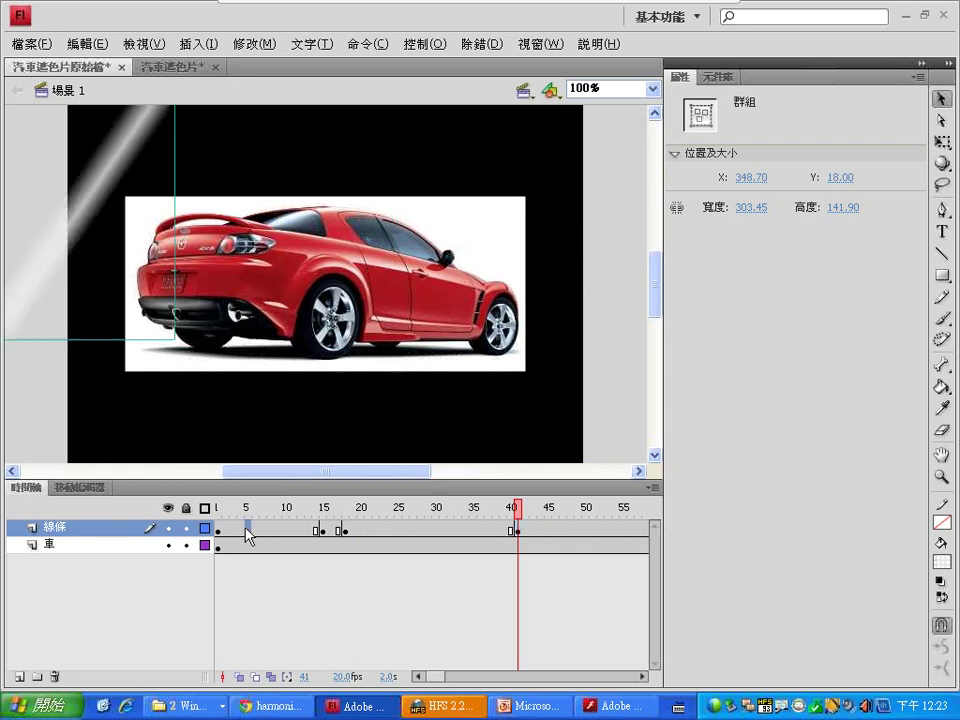
right_click(241, 528)
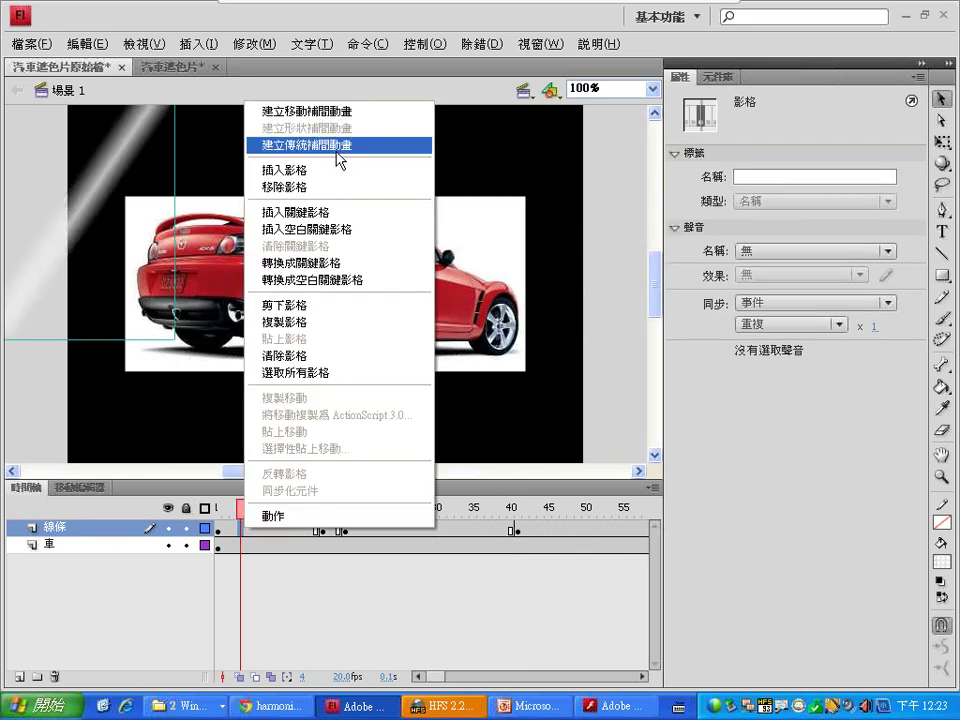
left_click(337, 156)
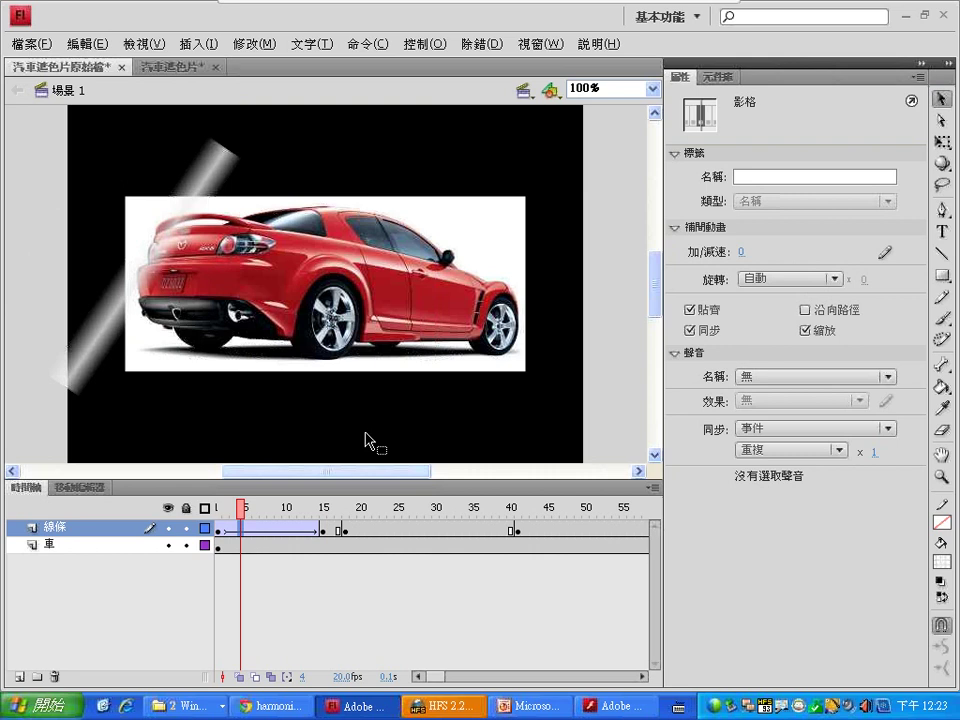
left_click(333, 540)
left_click(360, 529)
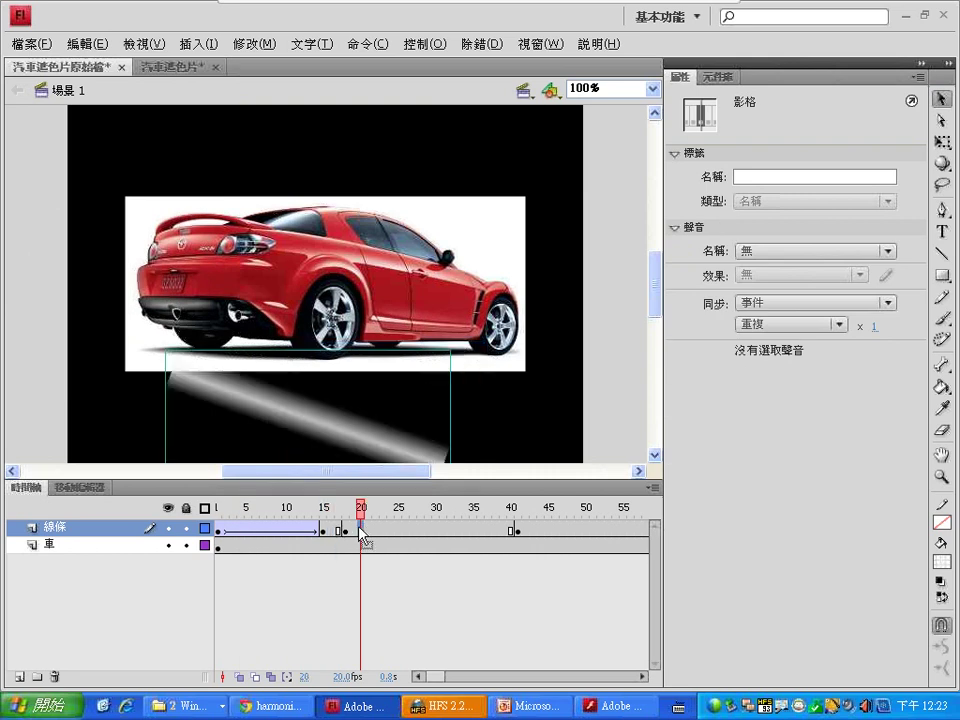
right_click(360, 529)
left_click(432, 144)
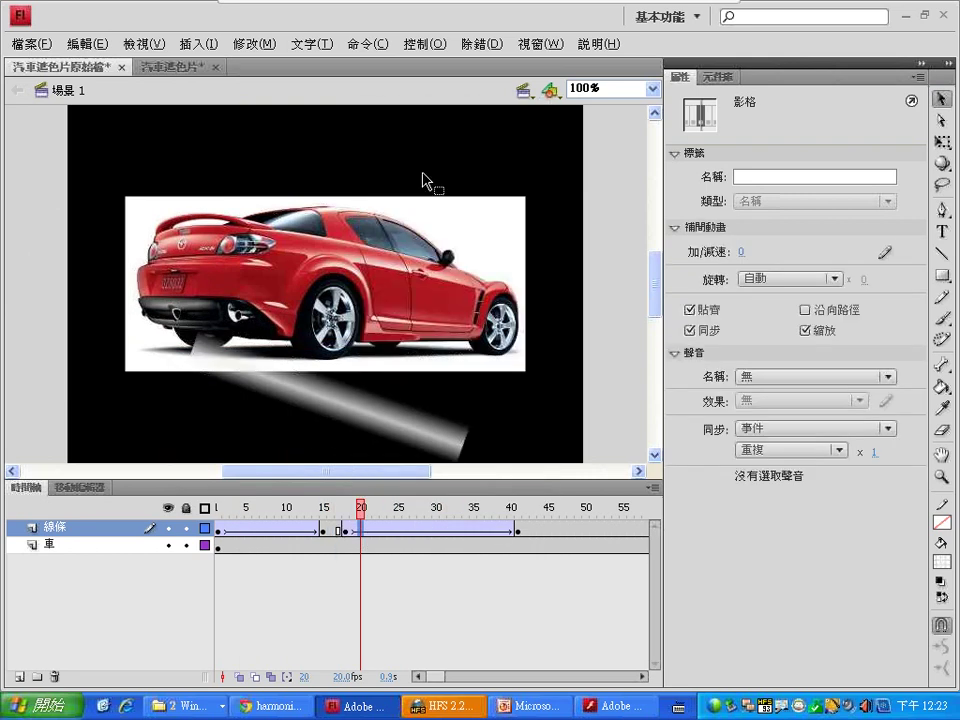
Return the playhead to frame 1 and test the movie to review the bar's sweep, closing the preview when finished.
left_click(222, 513)
left_click_drag(222, 513, 193, 450)
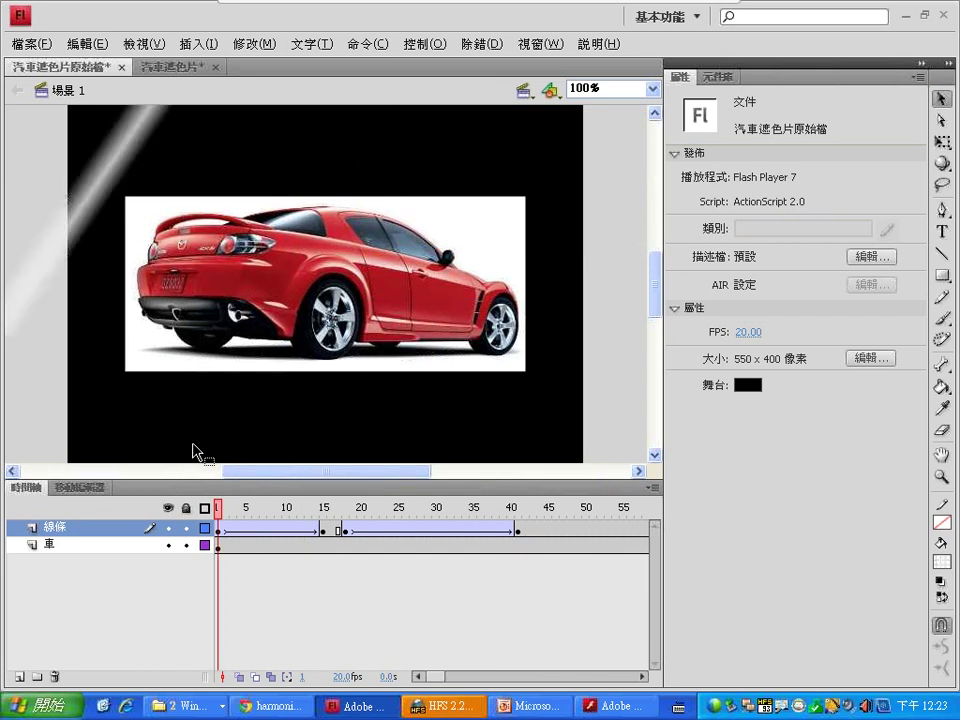
key("ctrl+Return")
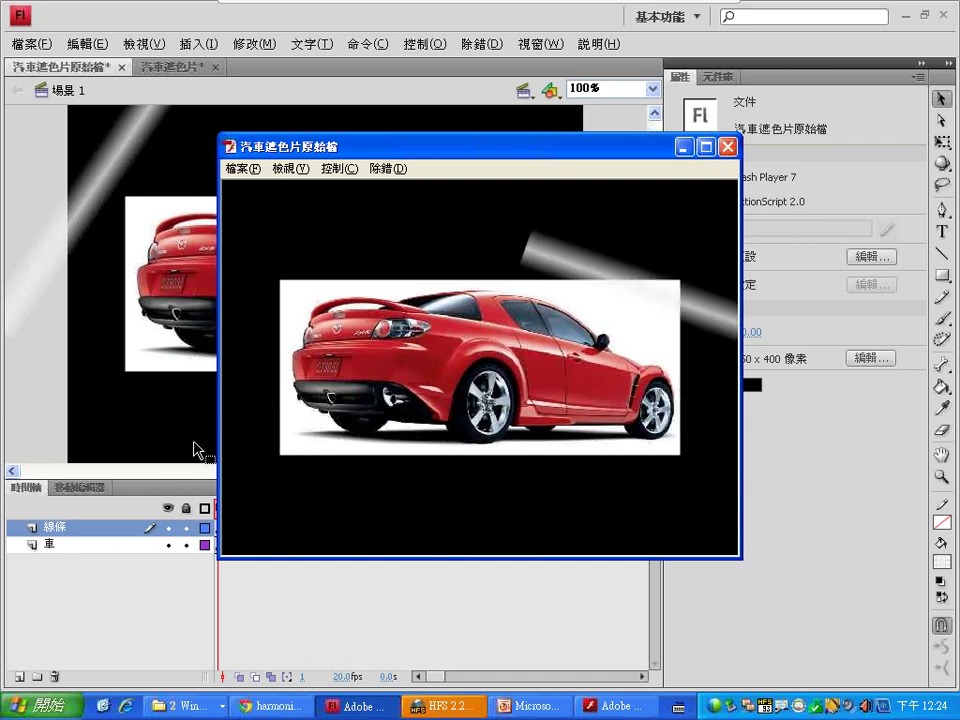
left_click(727, 147)
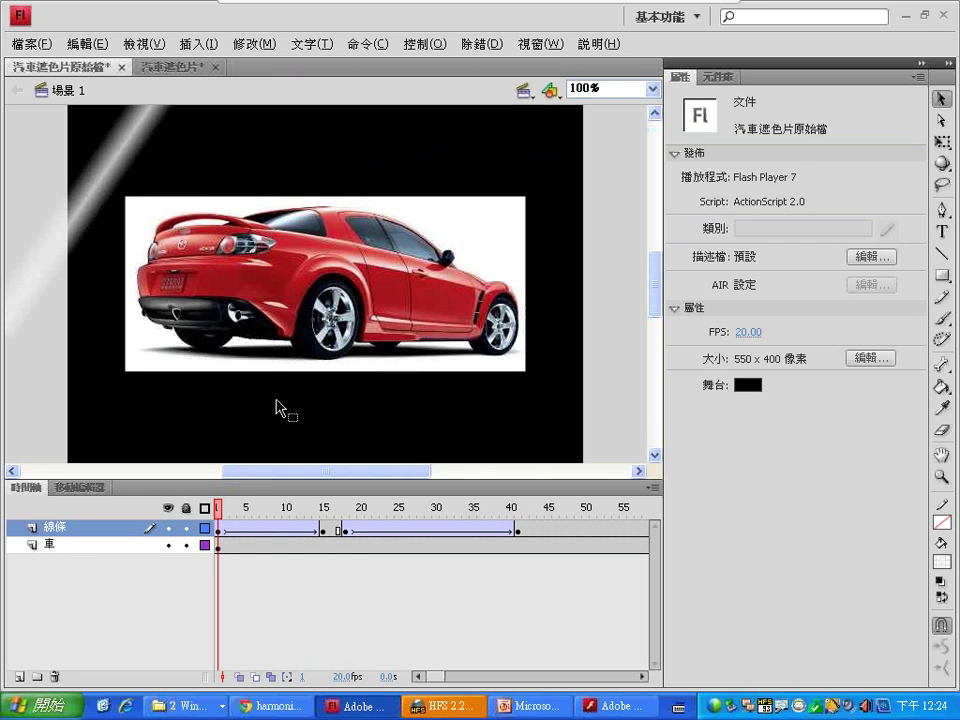
Add a new layer above 線條 and name it 遮罩.
left_click(18, 677)
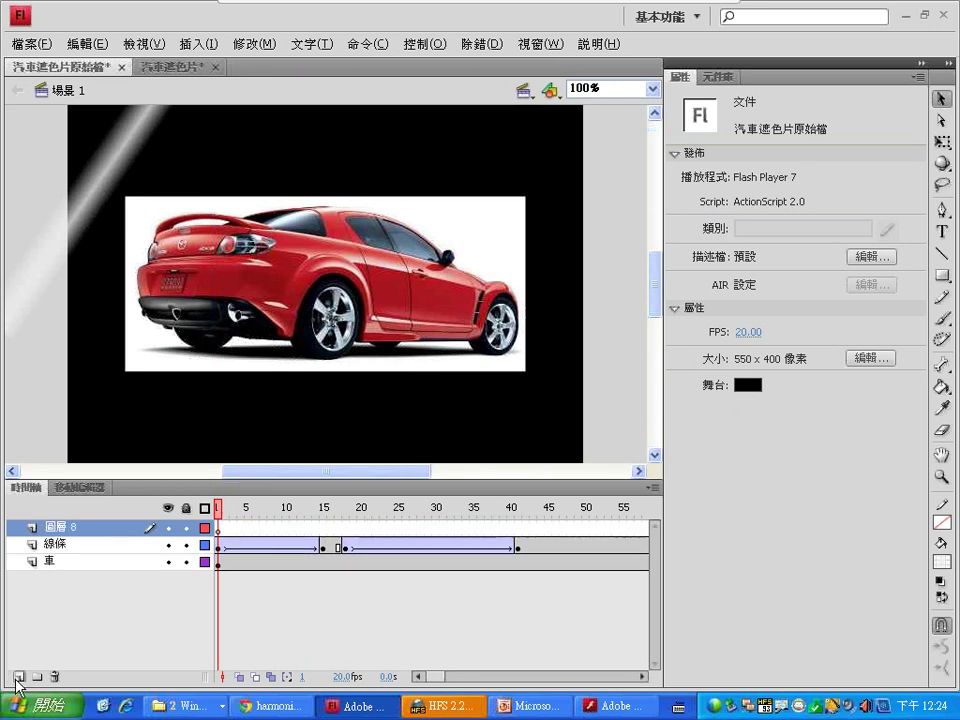
double_click(60, 527)
key("ctrl+space")
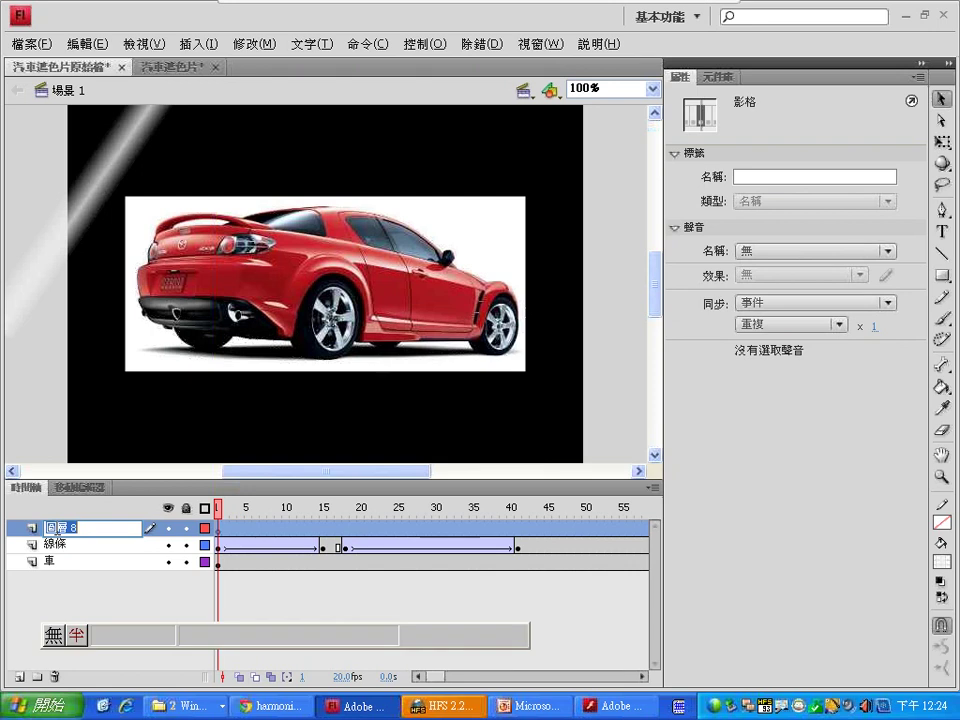
type("lrfw")
key("space")
type("fzd")
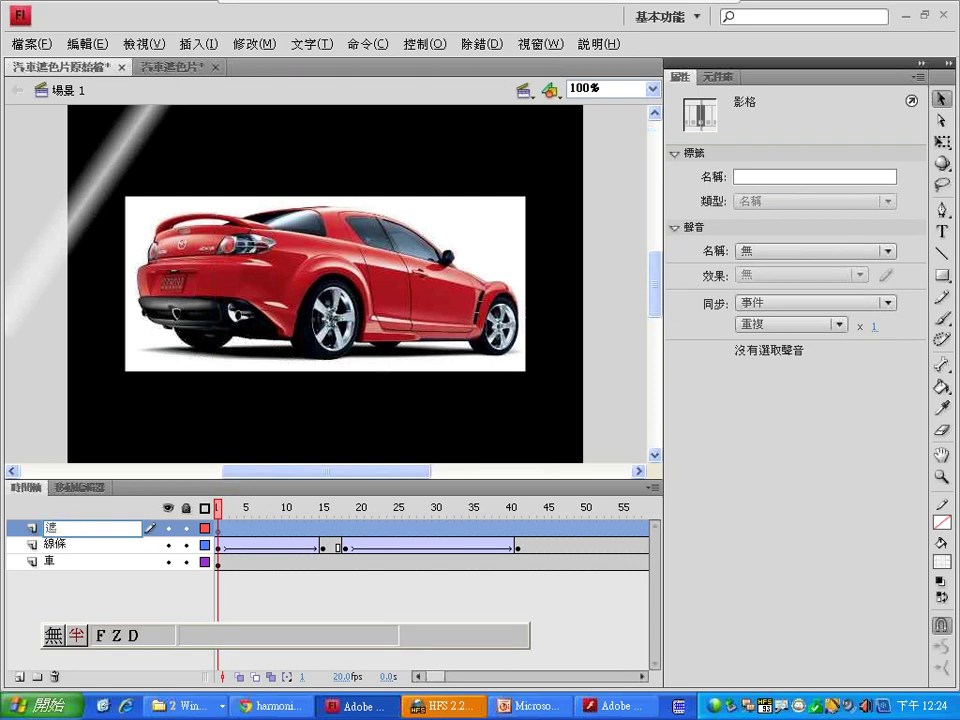
key("space")
key("Return")
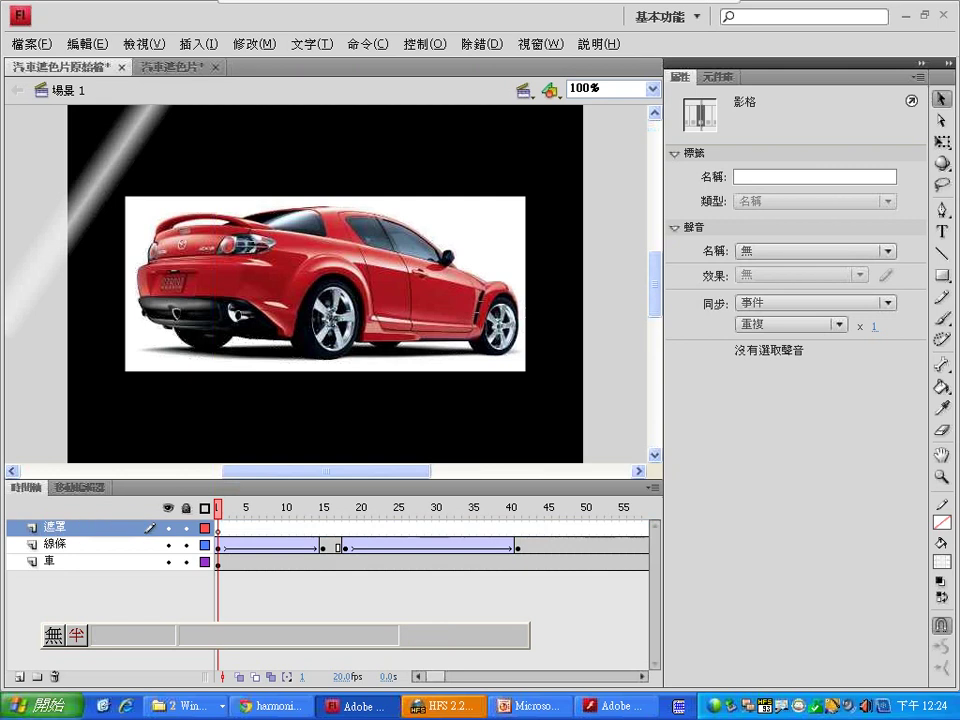
key("Escape")
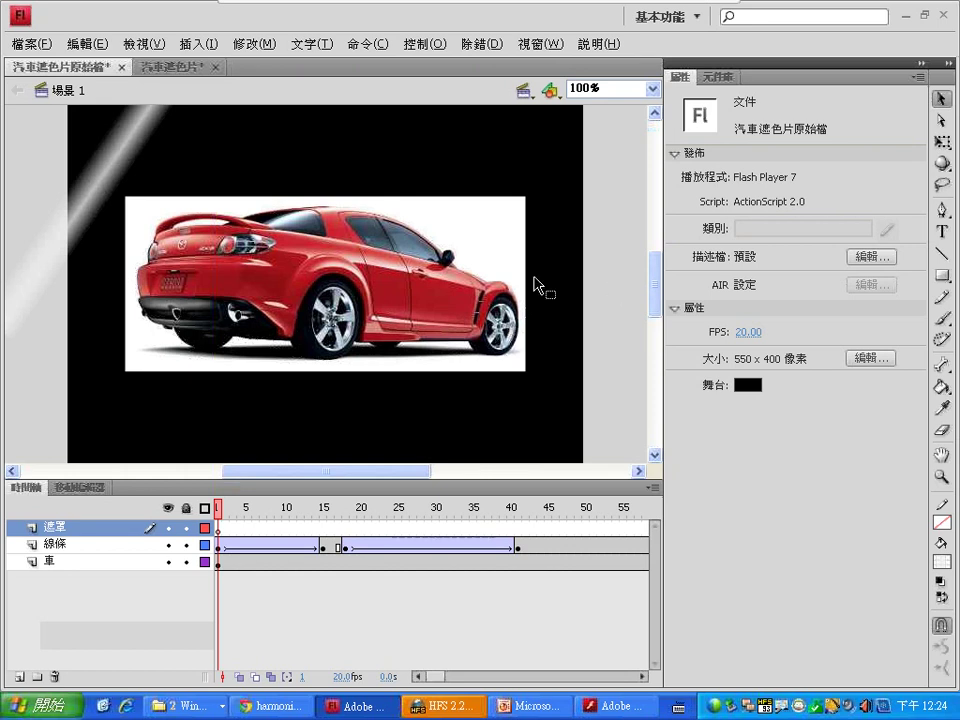
Magnify the stage to view the car's body outline up close.
left_click(652, 88)
left_click(585, 152)
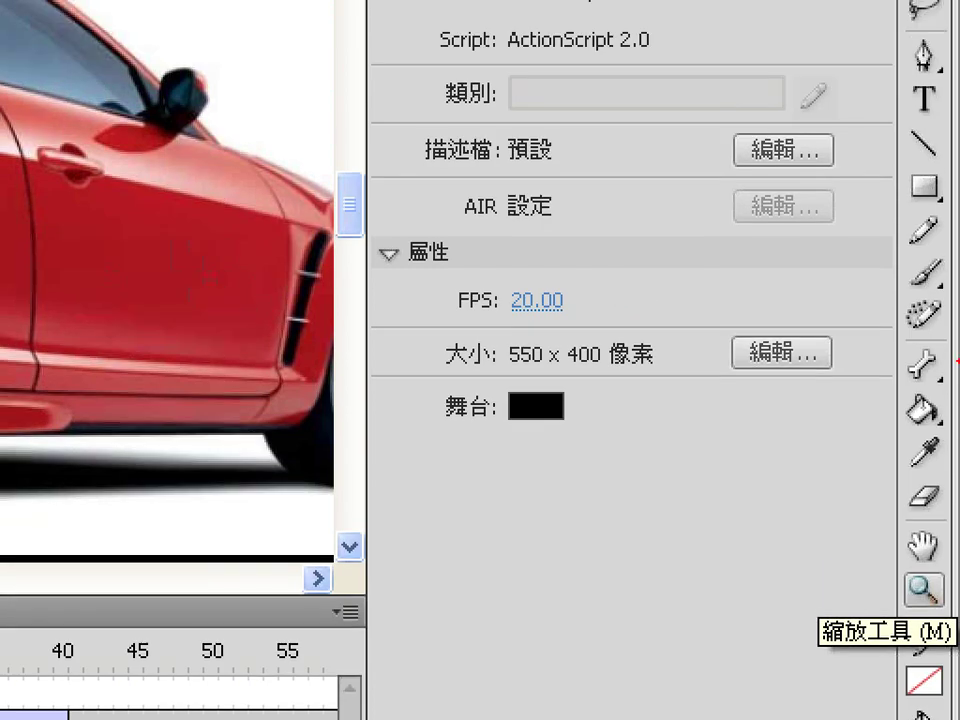
left_click_drag(45, 157, 180, 203)
left_click_drag(37, 369, 130, 363)
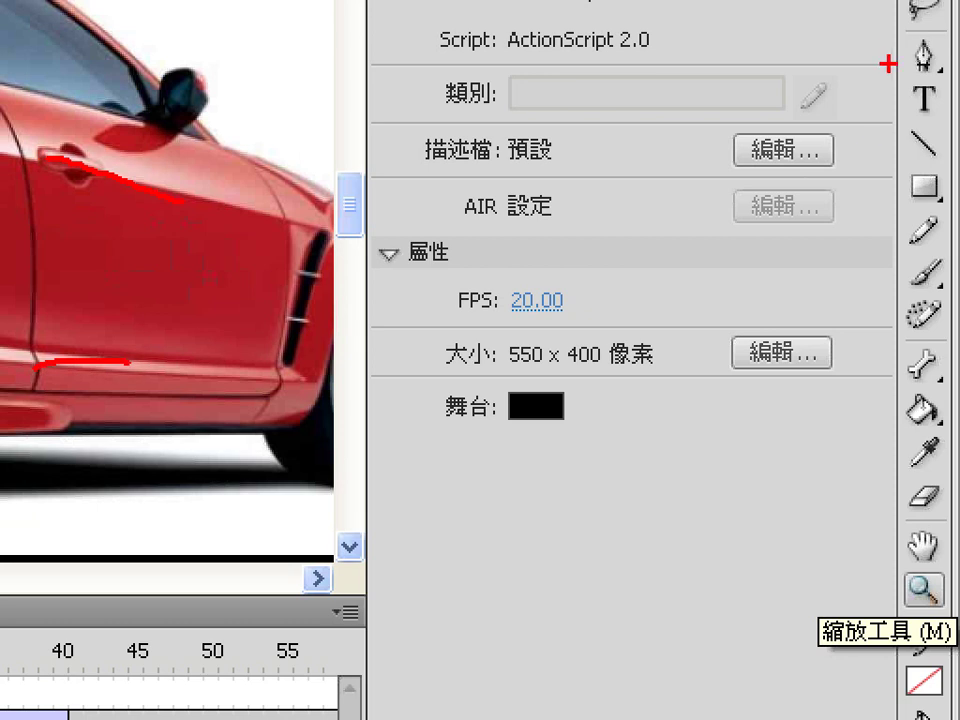
left_click_drag(896, 36, 896, 156)
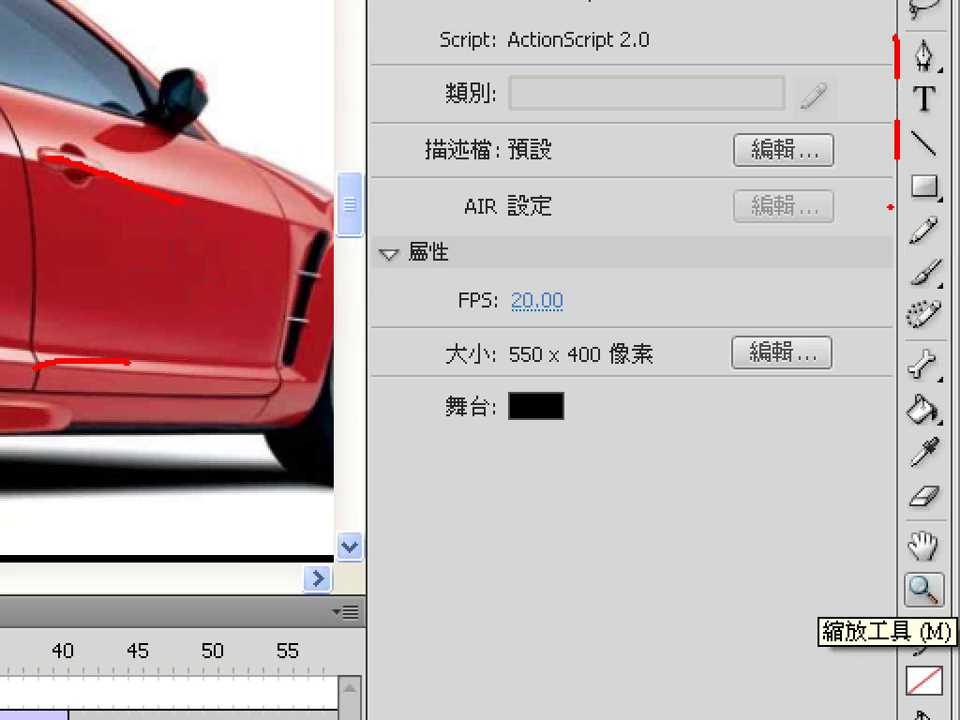
mouse_move(889, 207)
left_mouse_down()
mouse_move(900, 260)
mouse_move(950, 246)
mouse_move(930, 247)
mouse_move(938, 284)
mouse_move(938, 228)
left_mouse_up()
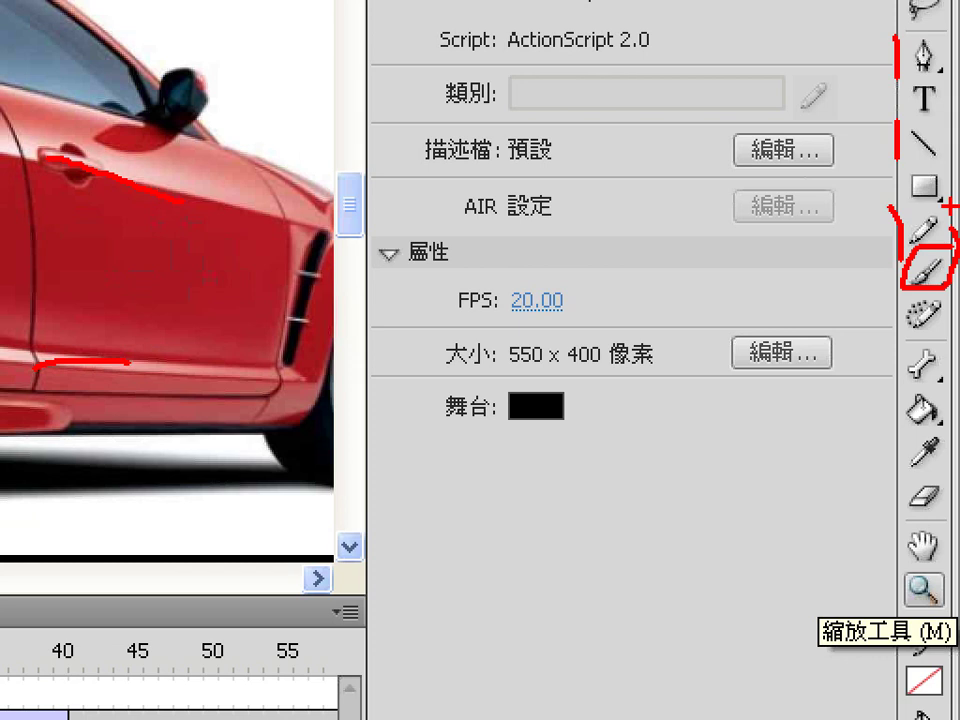
Choose the Brush tool and set its fill colour to #000066, with the car's rear in view.
key("Escape")
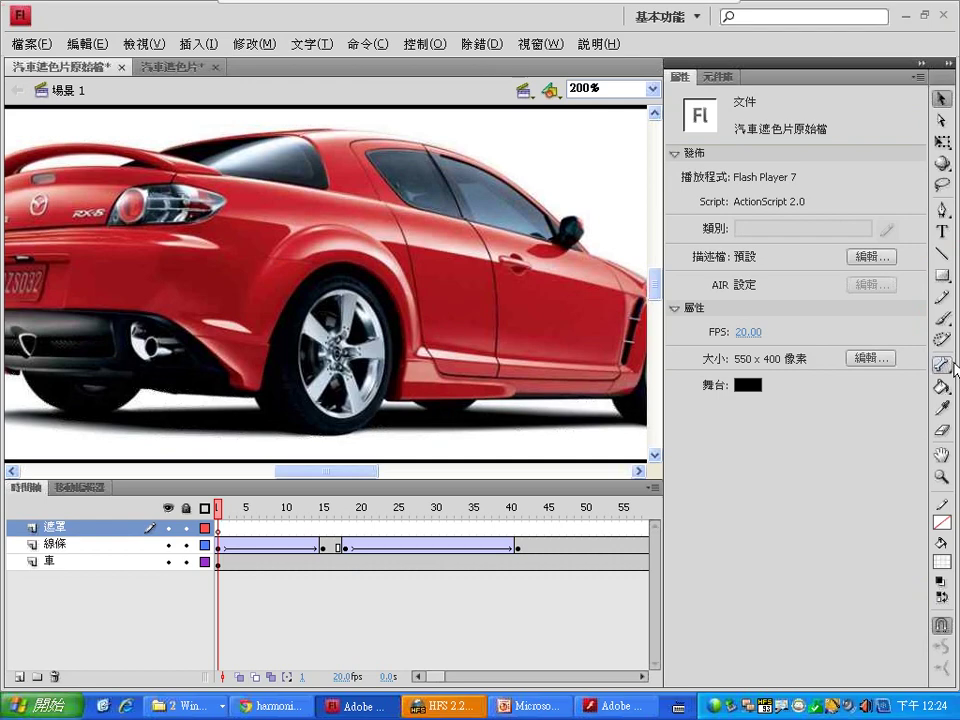
left_click(940, 321)
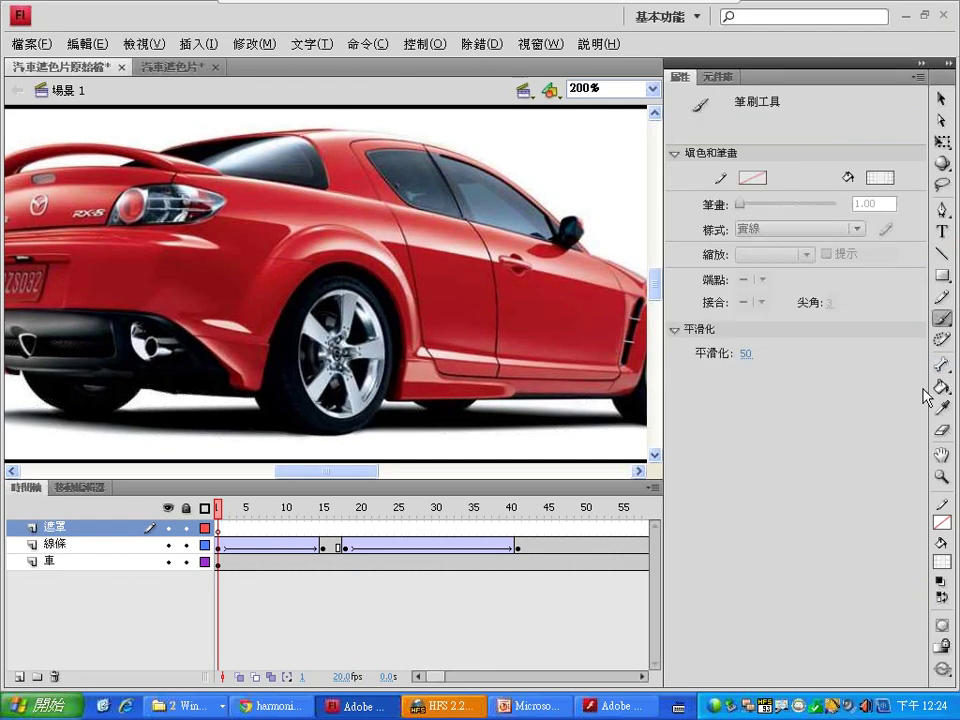
left_click(940, 562)
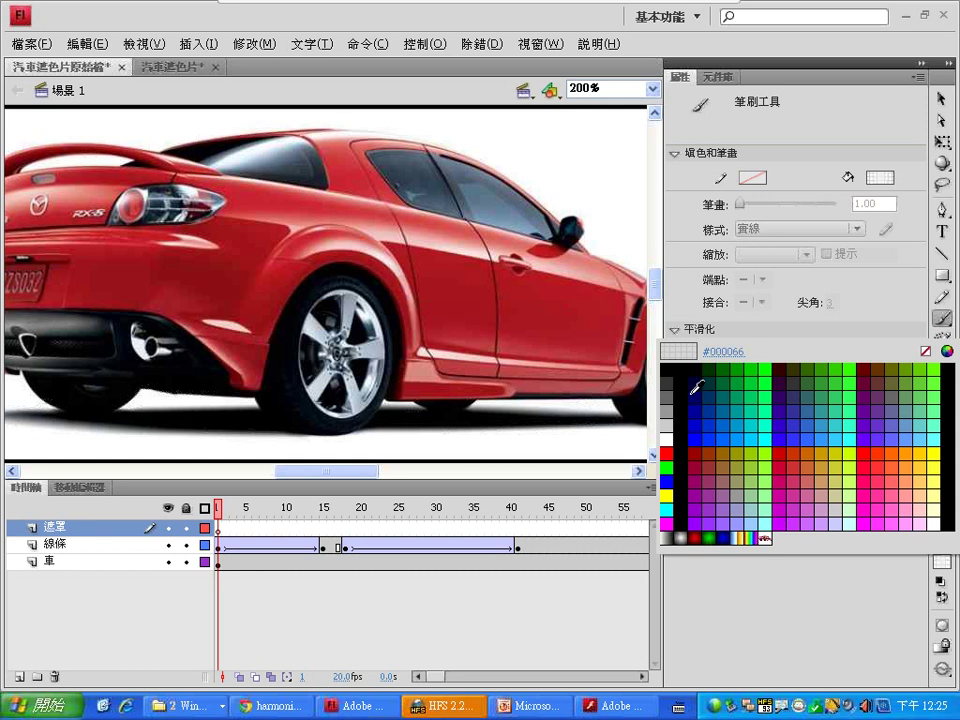
left_click(697, 395)
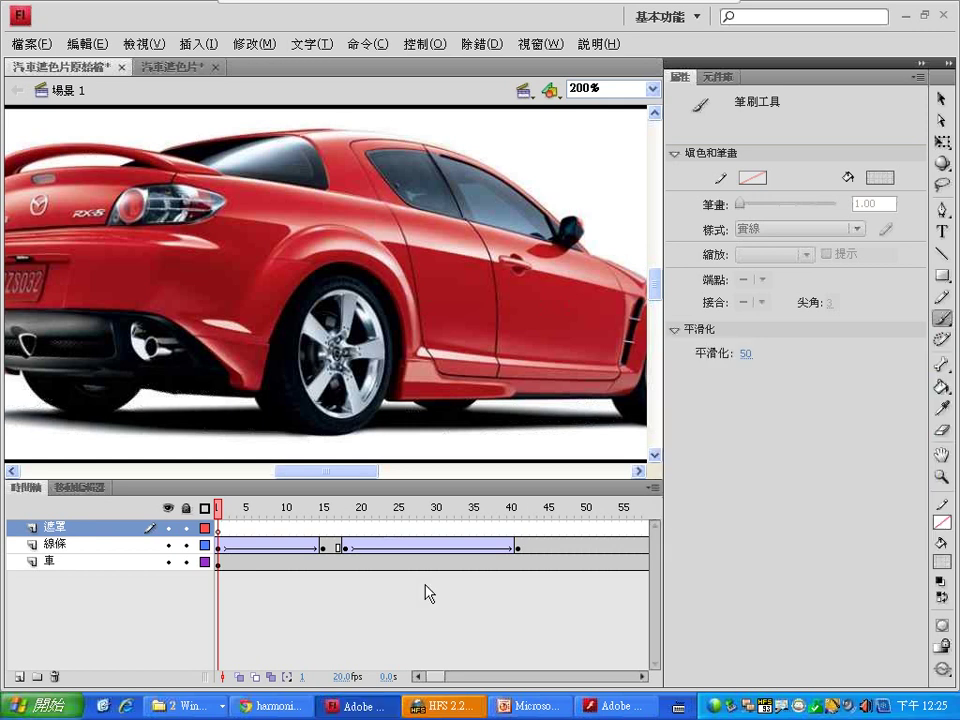
left_click_drag(322, 471, 300, 471)
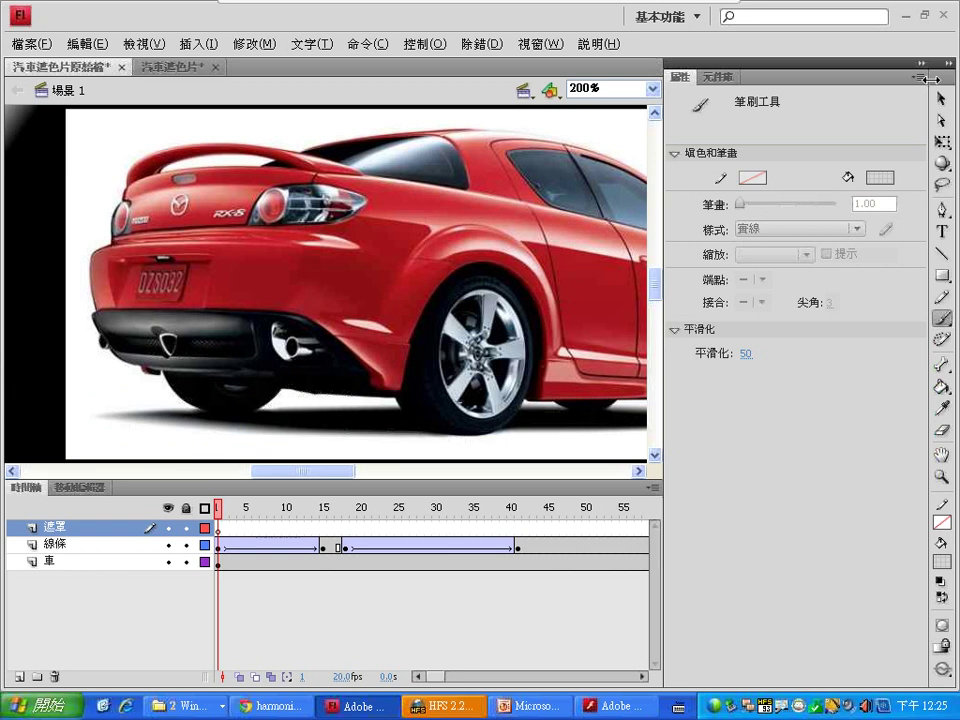
Try to change the Brush tool's stroke end-cap setting and dismiss the dialog.
left_click(942, 318)
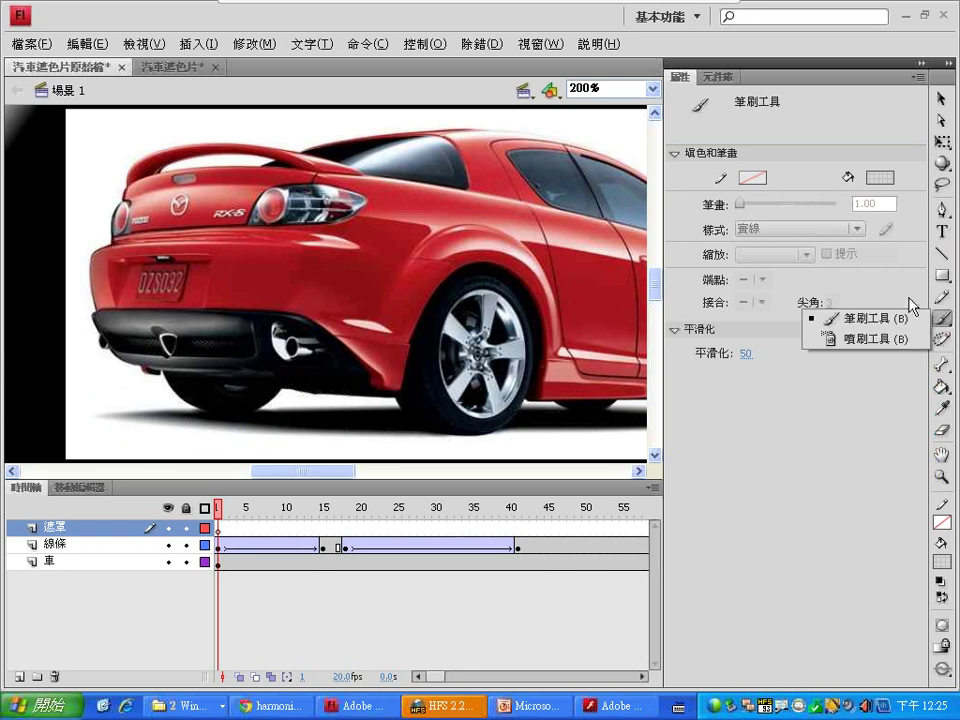
left_click(744, 210)
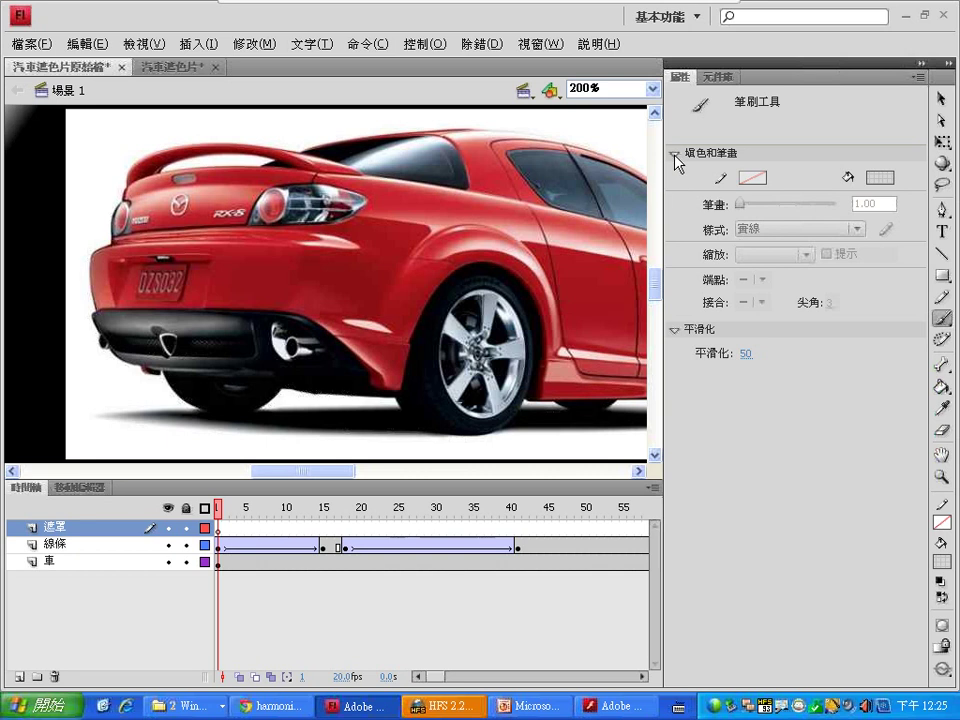
left_click(748, 280)
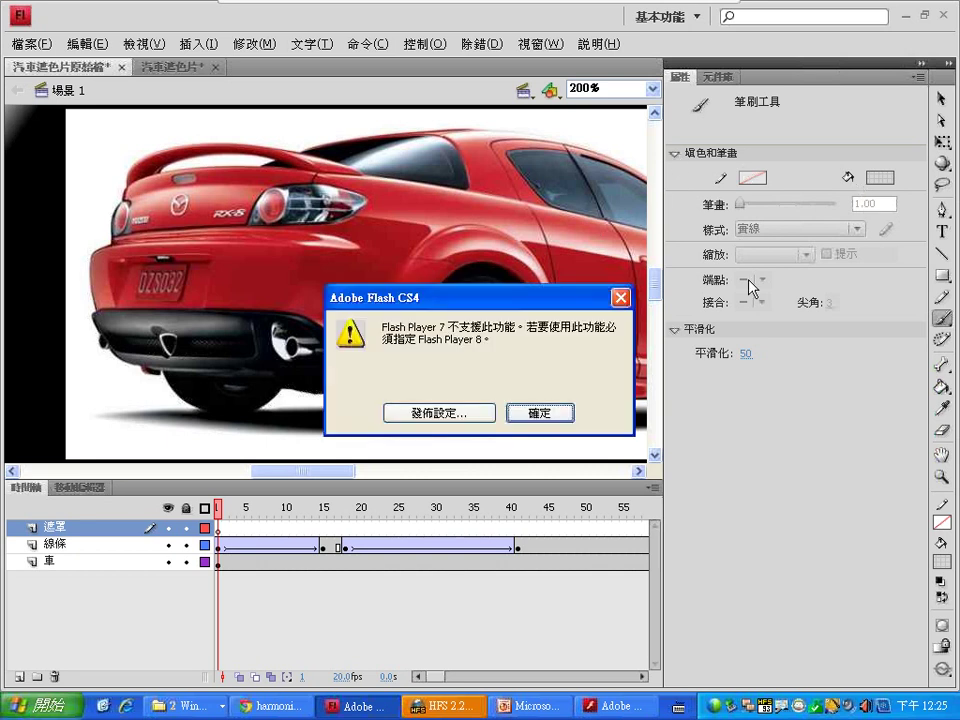
left_click(536, 414)
Paint a test zigzag over the rear fender on the 遮罩 layer and delete it.
left_click_drag(346, 284, 386, 266)
key("ctrl+z")
key("ctrl+z")
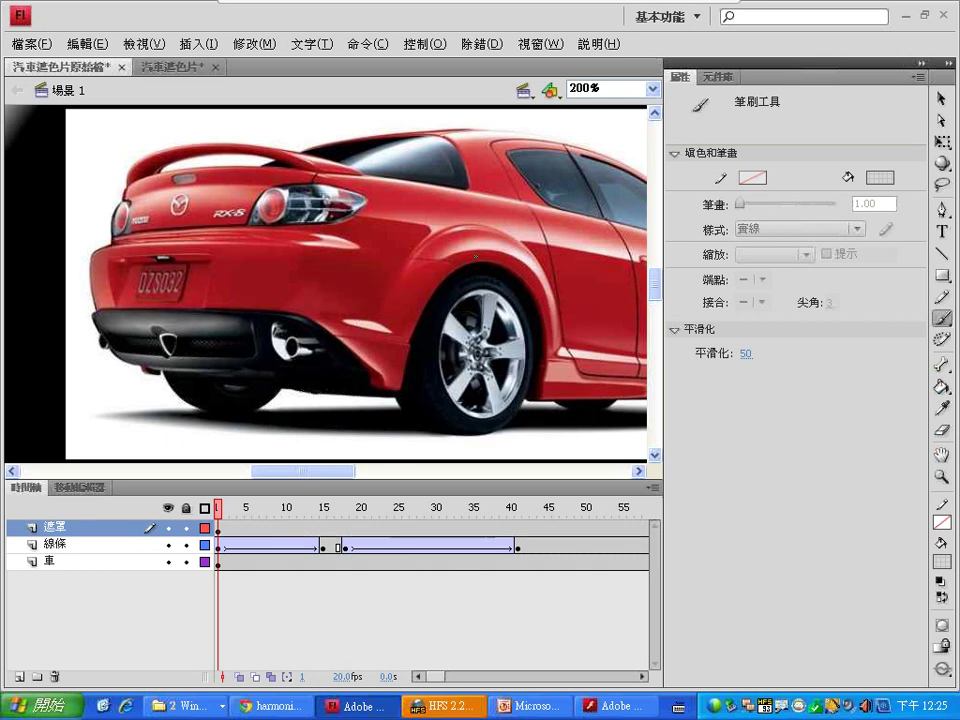
left_click(219, 530)
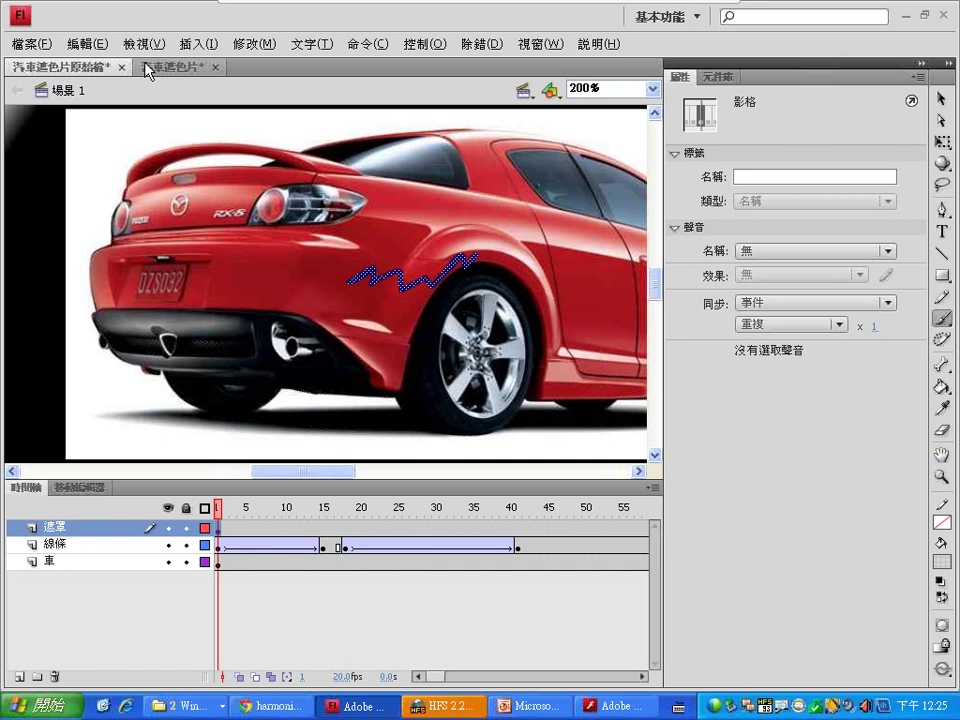
key("ctrl+a")
key("Delete")
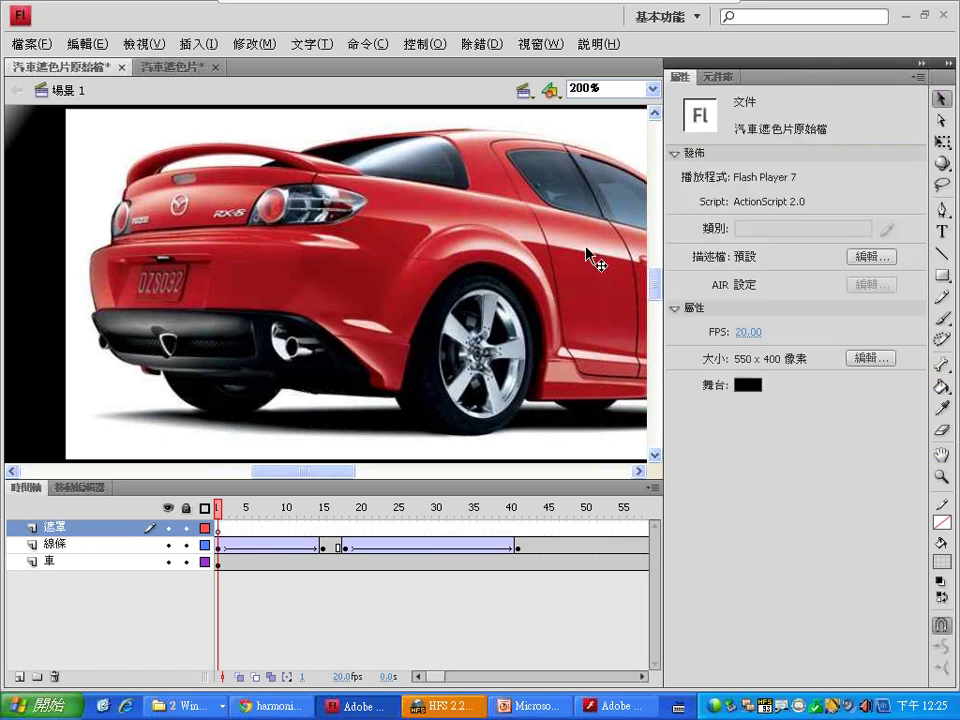
On frame 1 of 遮罩, brush highlight strokes below the tail light and along the rear wheel arch.
left_click(219, 529)
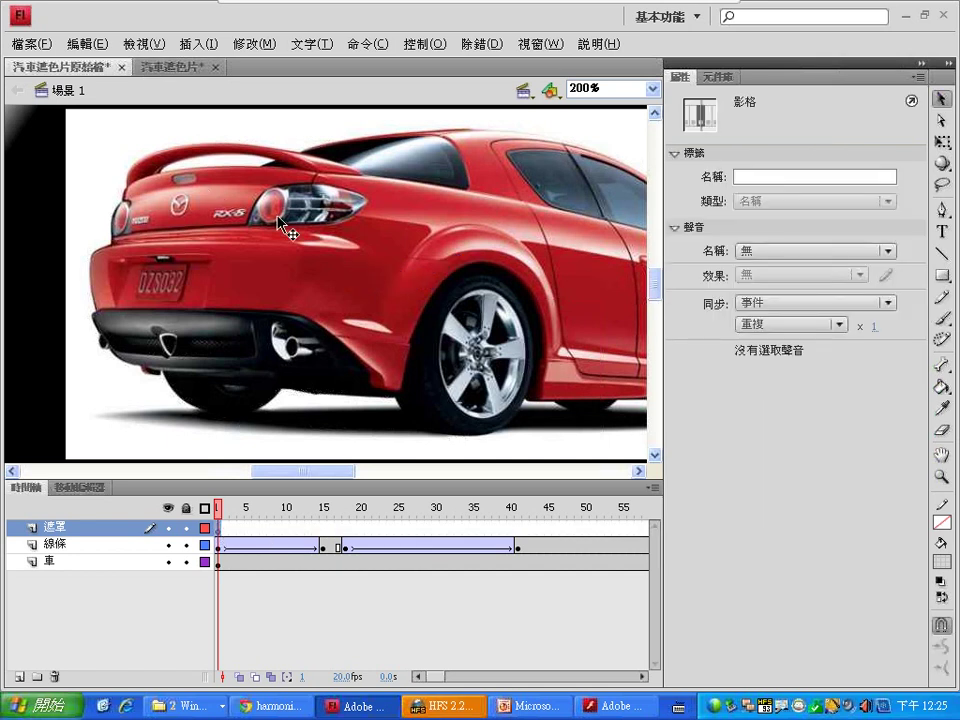
left_click(941, 318)
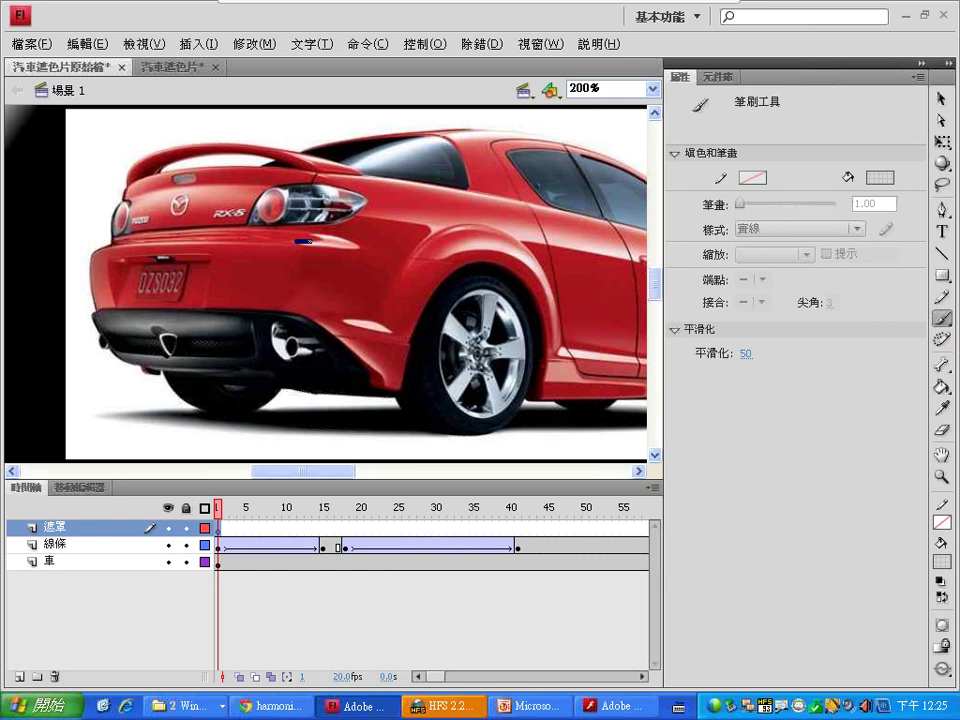
left_click(416, 234)
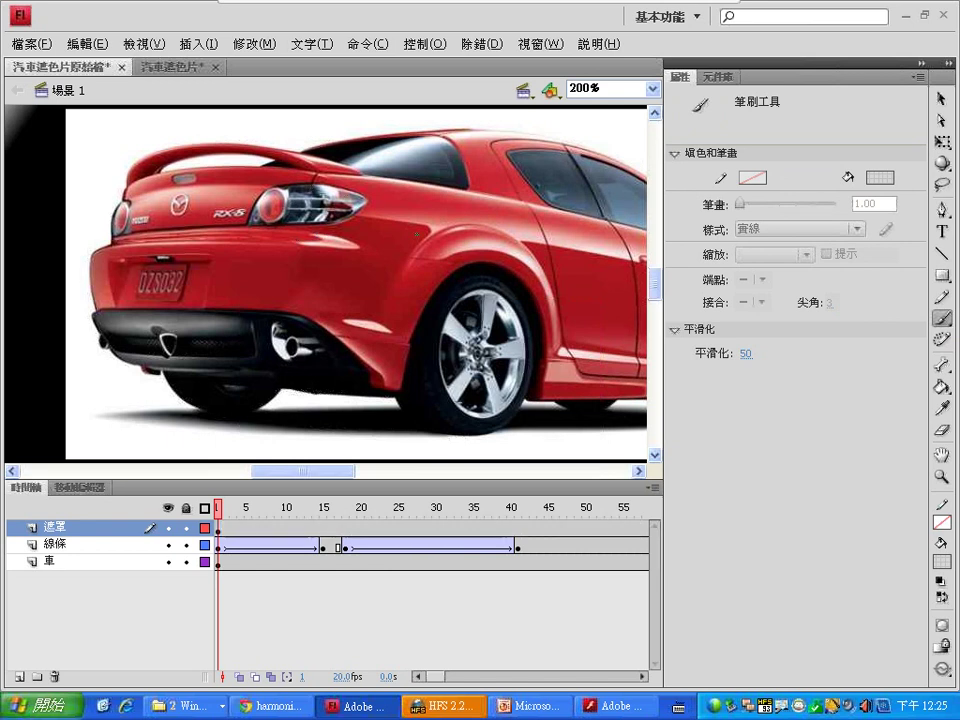
mouse_move(446, 250)
left_mouse_down()
mouse_move(514, 249)
mouse_move(539, 268)
left_mouse_up()
key("ctrl+z")
Paint more highlight strokes over the rear window, roof edge, shoulder line, trunk line, bumper highlight and exhaust.
left_click(942, 668)
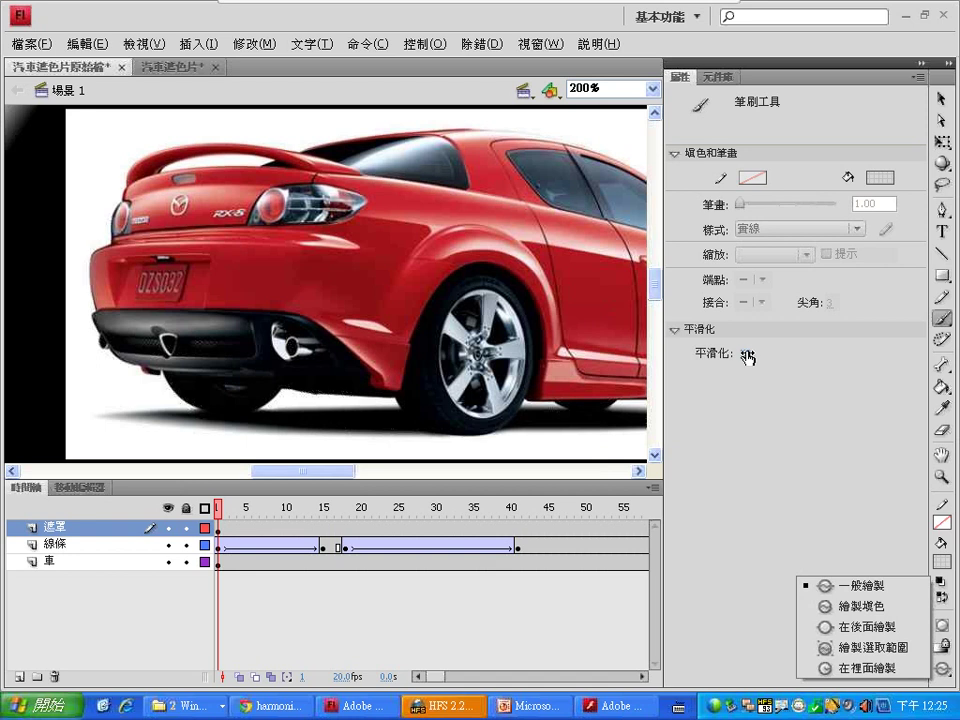
left_click(763, 124)
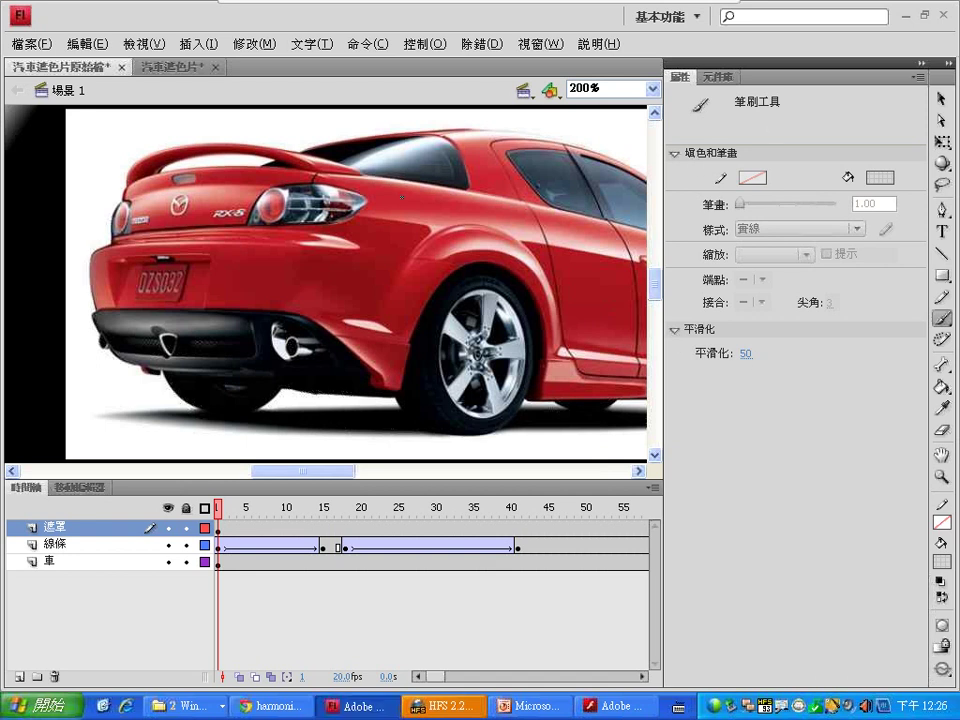
left_click_drag(270, 133, 385, 147)
key("ctrl+z")
left_click_drag(405, 135, 512, 133)
key("ctrl+z")
left_click_drag(115, 246, 288, 246)
key("ctrl+z")
left_click_drag(345, 321, 389, 329)
key("ctrl+z")
Lock the 車 and 線條 layers and briefly show the 遮罩 strokes as outlines.
left_click(185, 562)
left_click(185, 546)
left_click(205, 527)
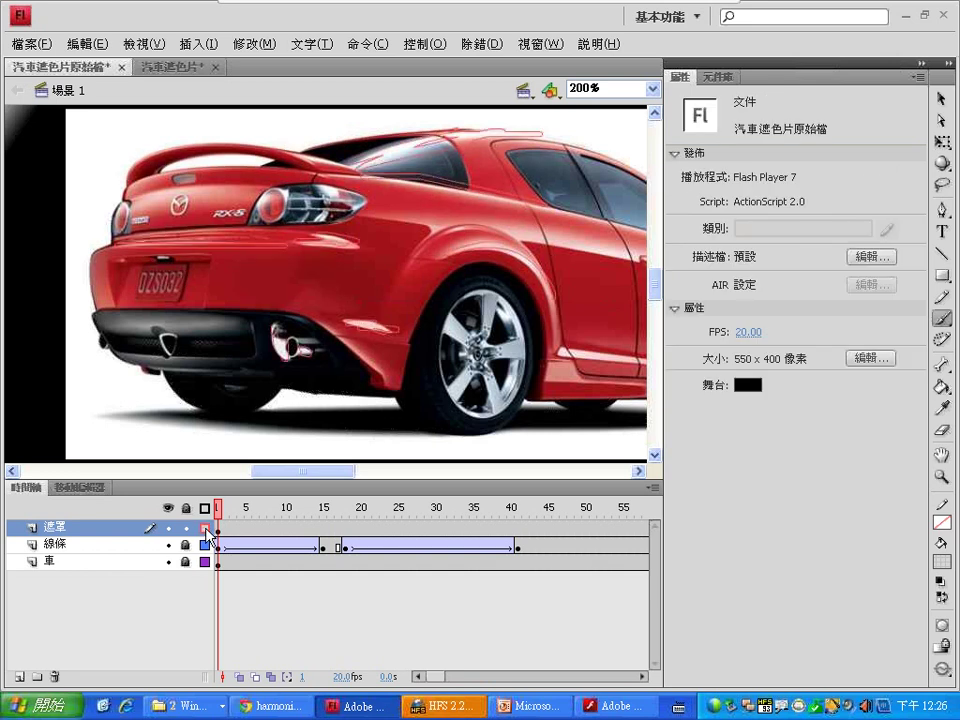
left_click(205, 528)
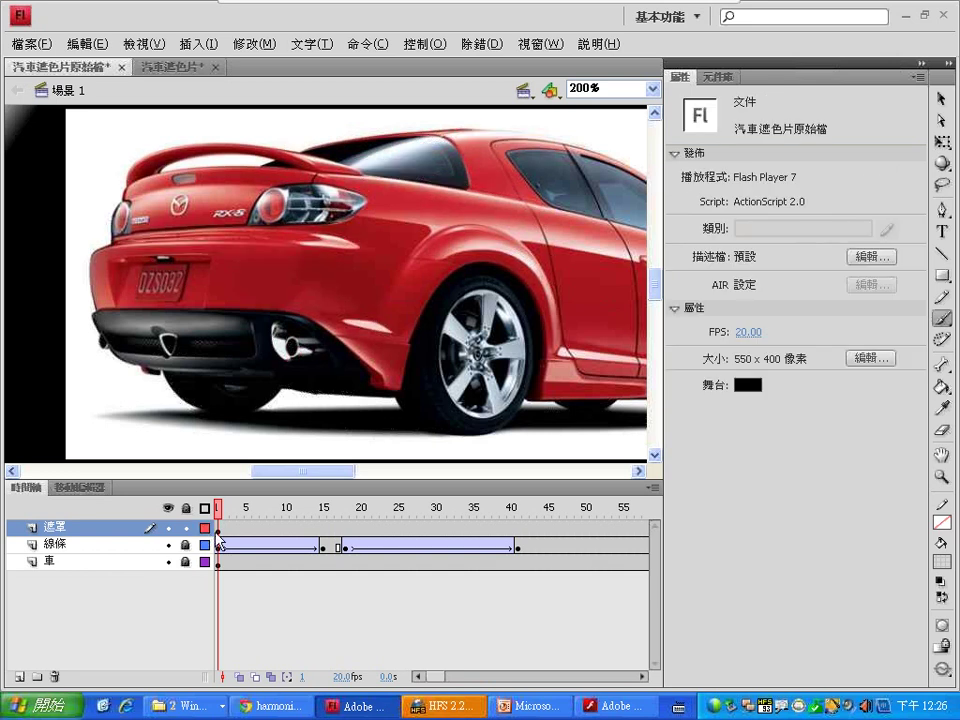
Change the 遮罩 layer's outline colour to dark blue in its layer properties.
double_click(205, 528)
left_click(415, 414)
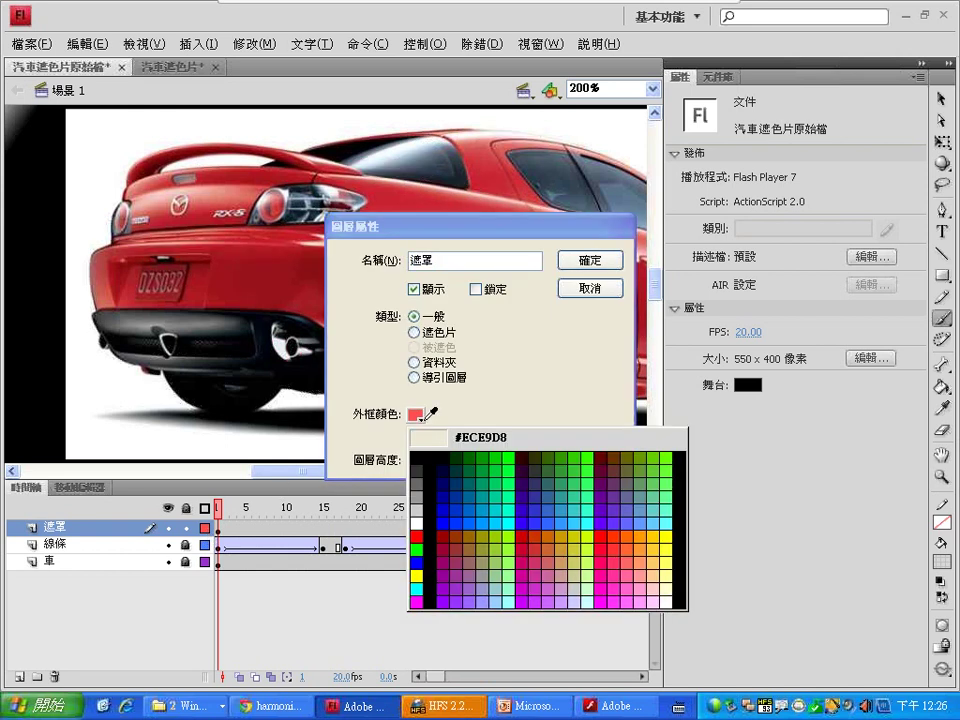
left_click(447, 496)
left_click(590, 260)
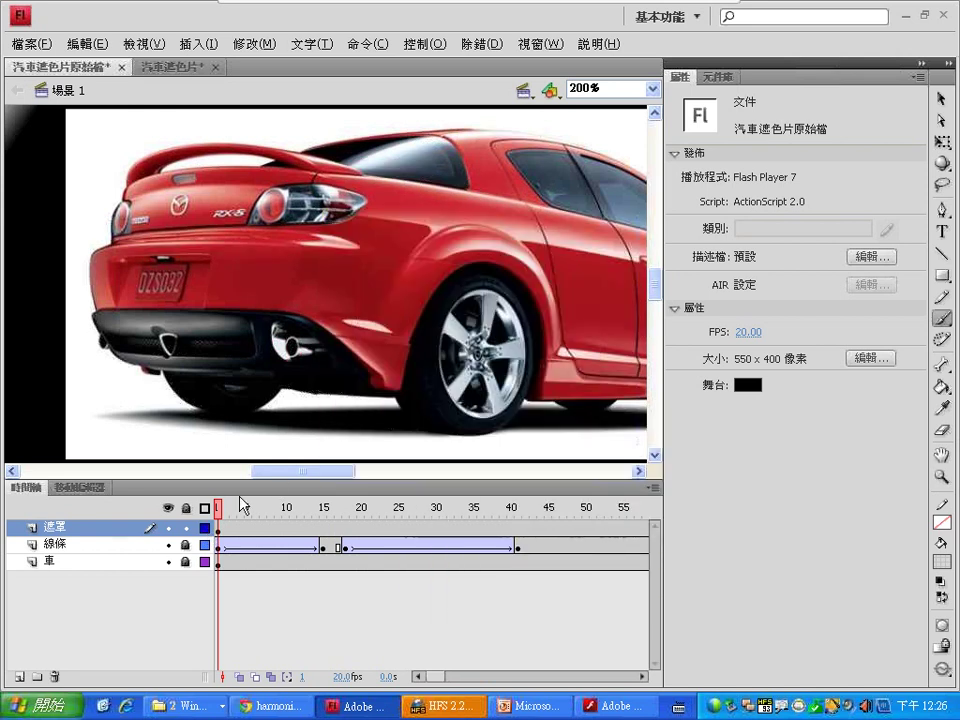
Show the 遮罩 layer as outlines and brush strokes along the lower door edge and the door's upper body line.
left_click(205, 528)
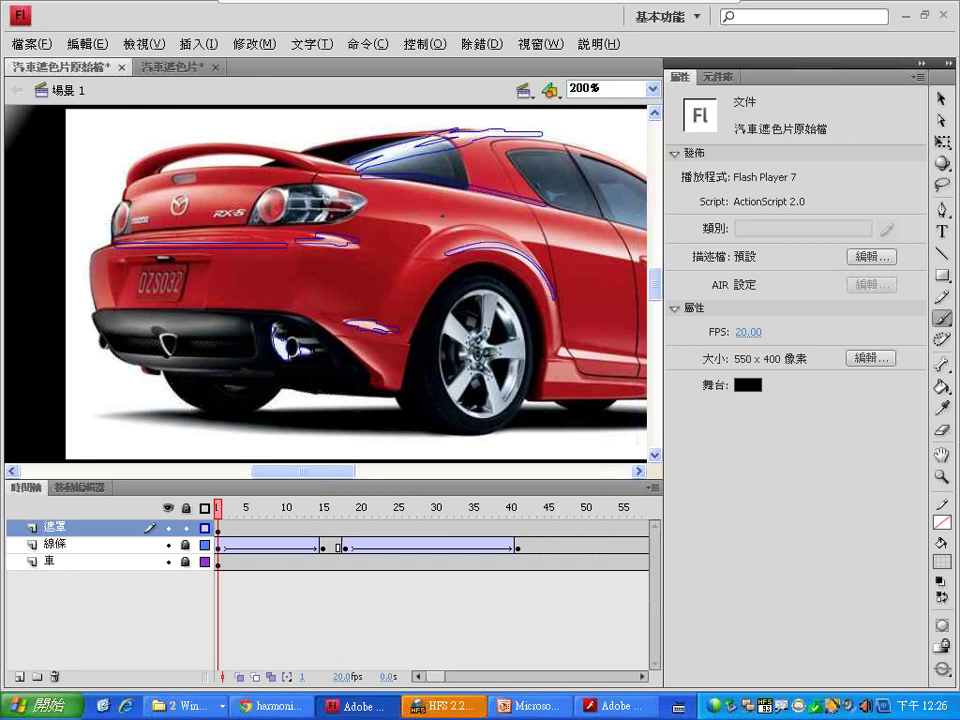
left_click_drag(560, 352, 638, 358)
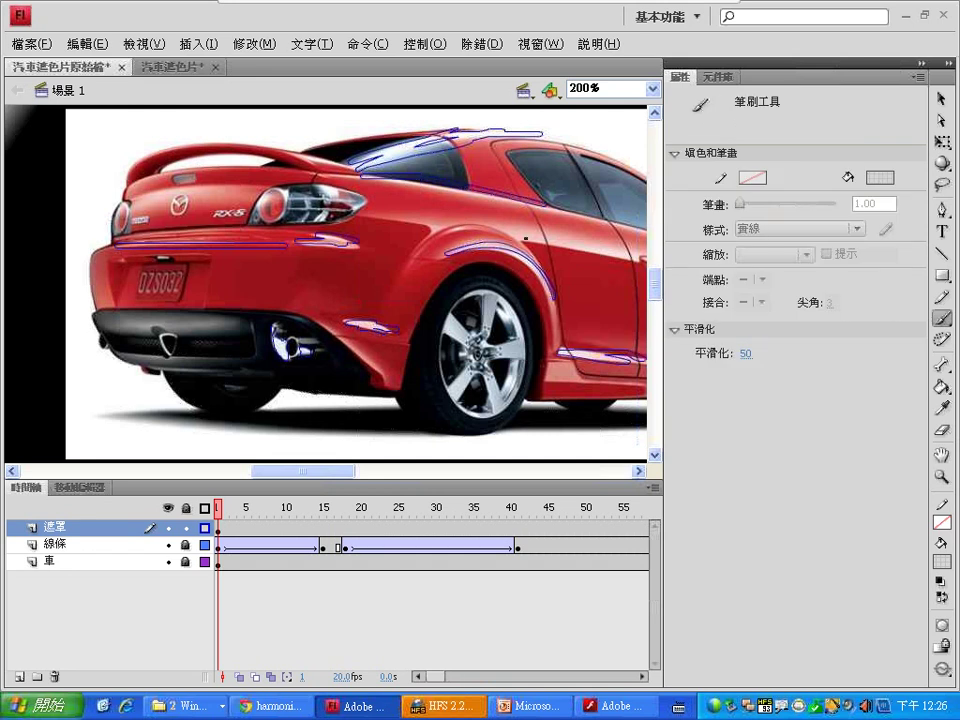
left_click_drag(512, 236, 630, 258)
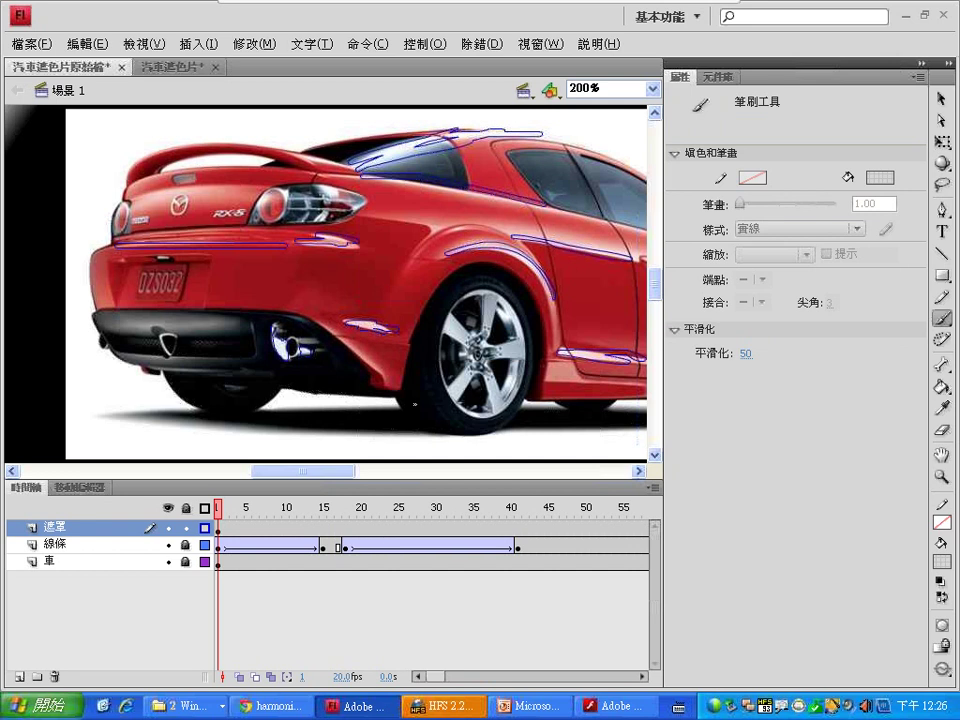
Turn off outline display for the 遮罩 layer and convert it to a mask (遮色片) over 線條.
left_click(75, 528)
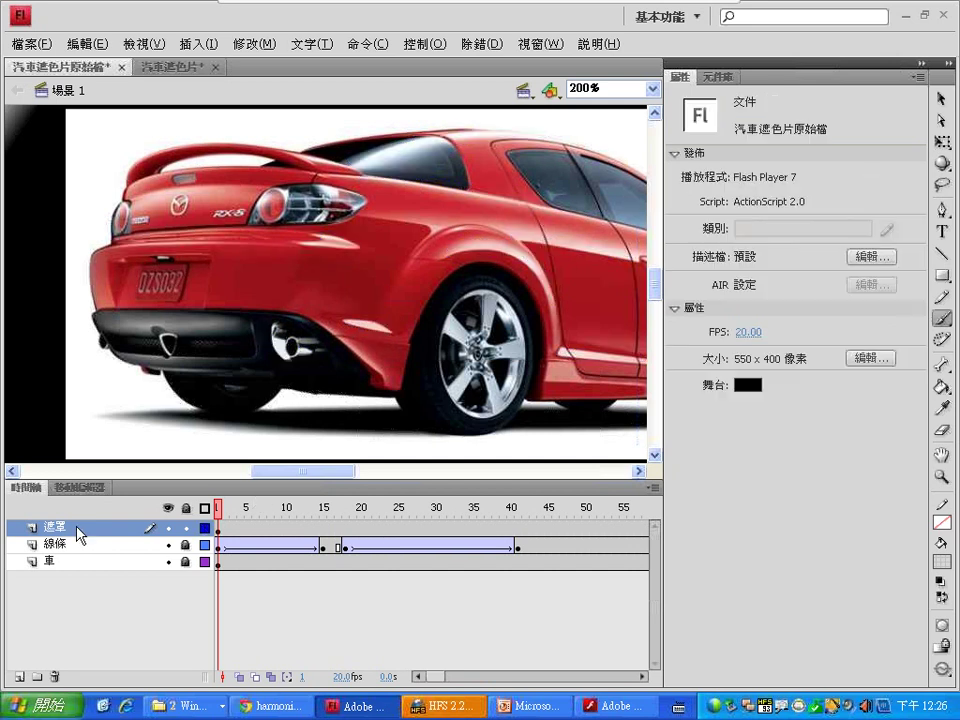
right_click(76, 527)
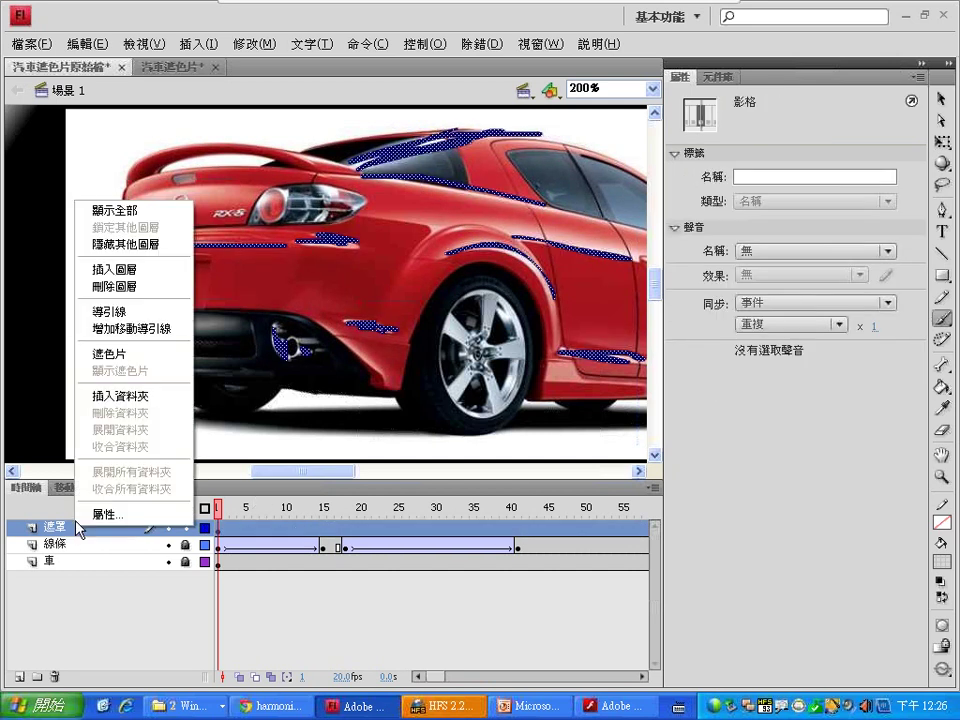
left_click(105, 355)
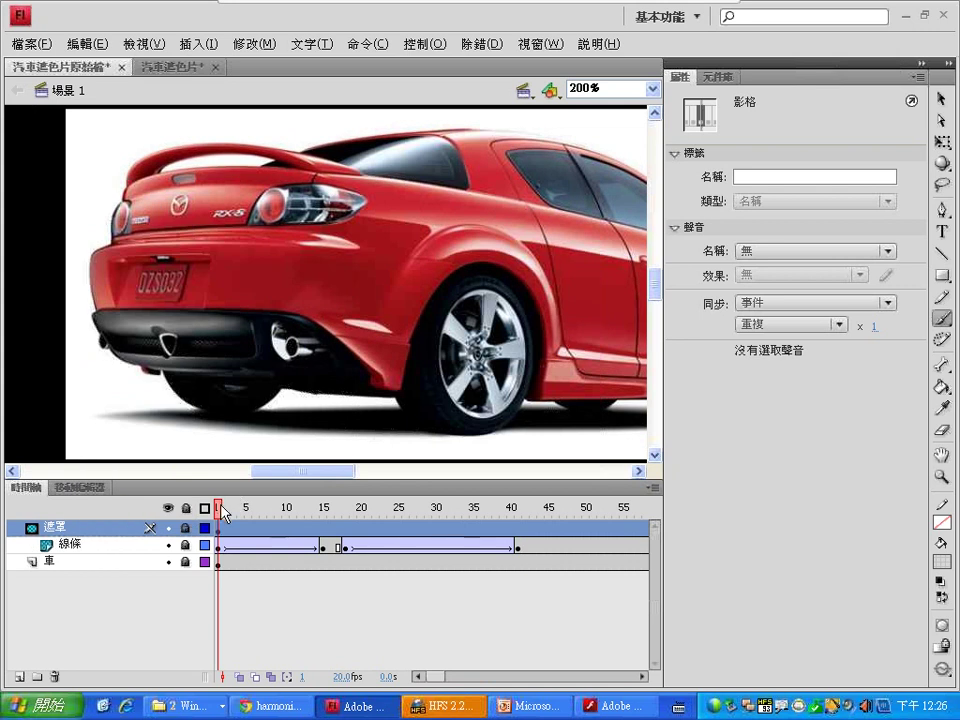
Scrub the playhead to frame 24 to check the masked sweep, and review the movie in Adobe Flash Player before closing it.
left_click_drag(223, 510, 391, 508)
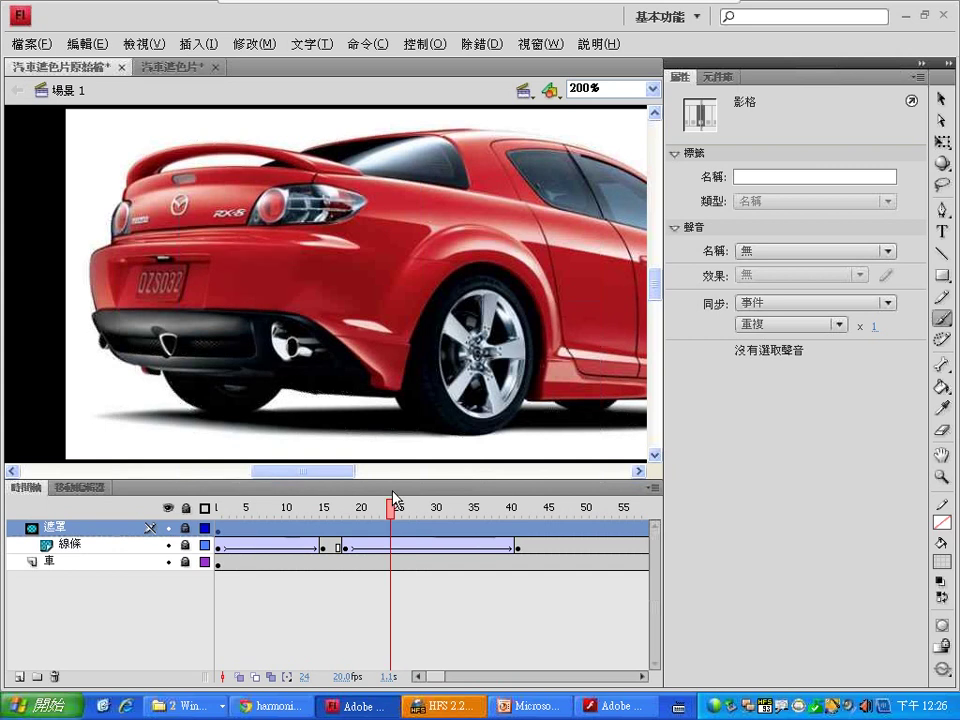
left_click(590, 700)
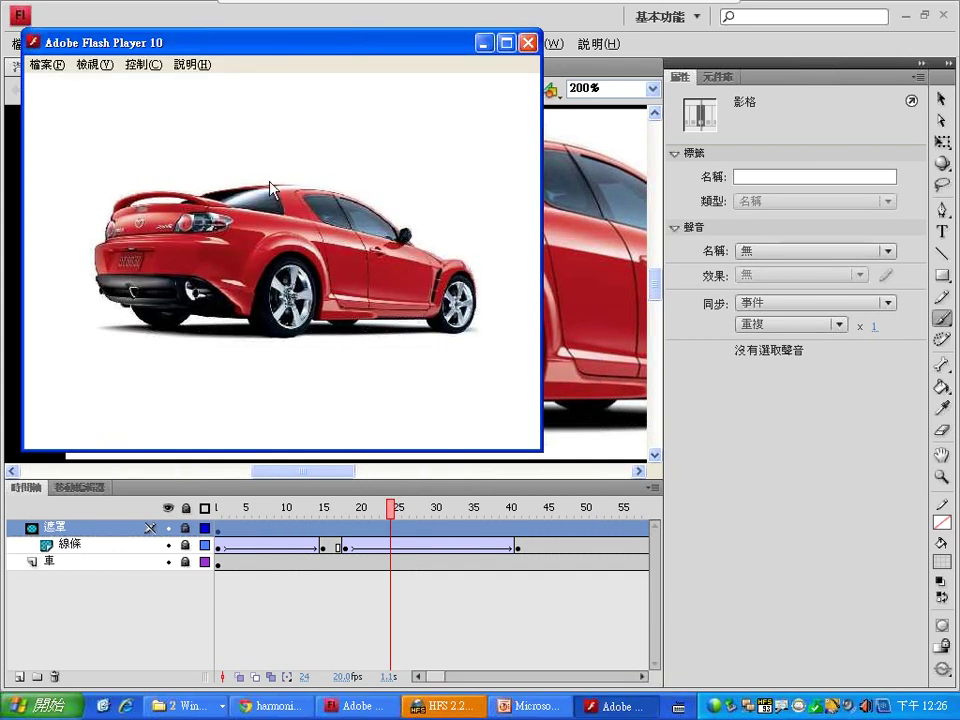
left_click(527, 43)
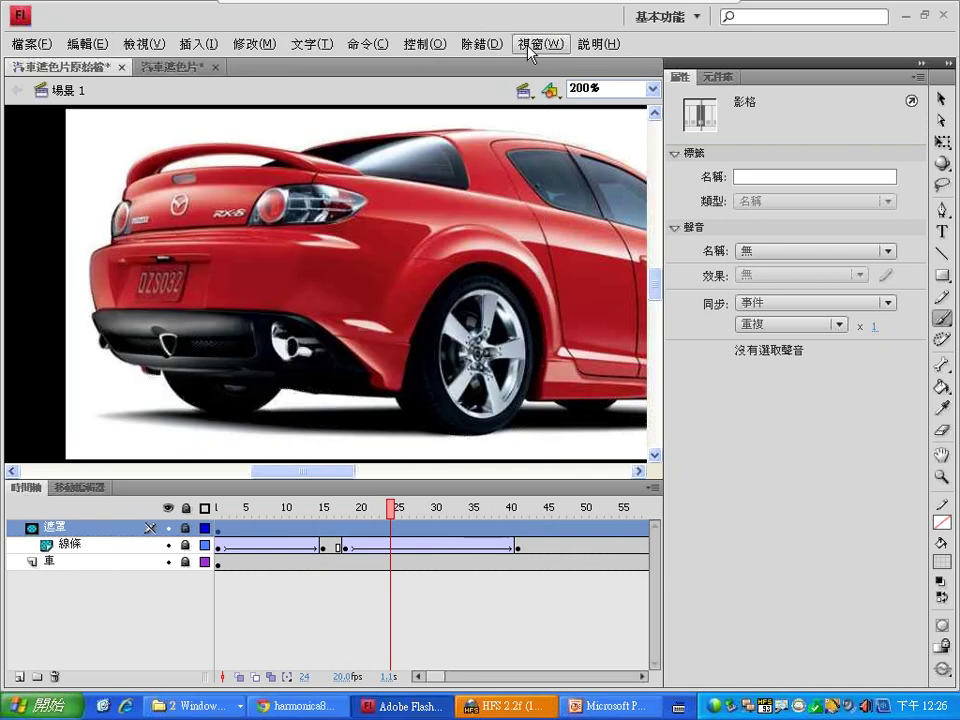